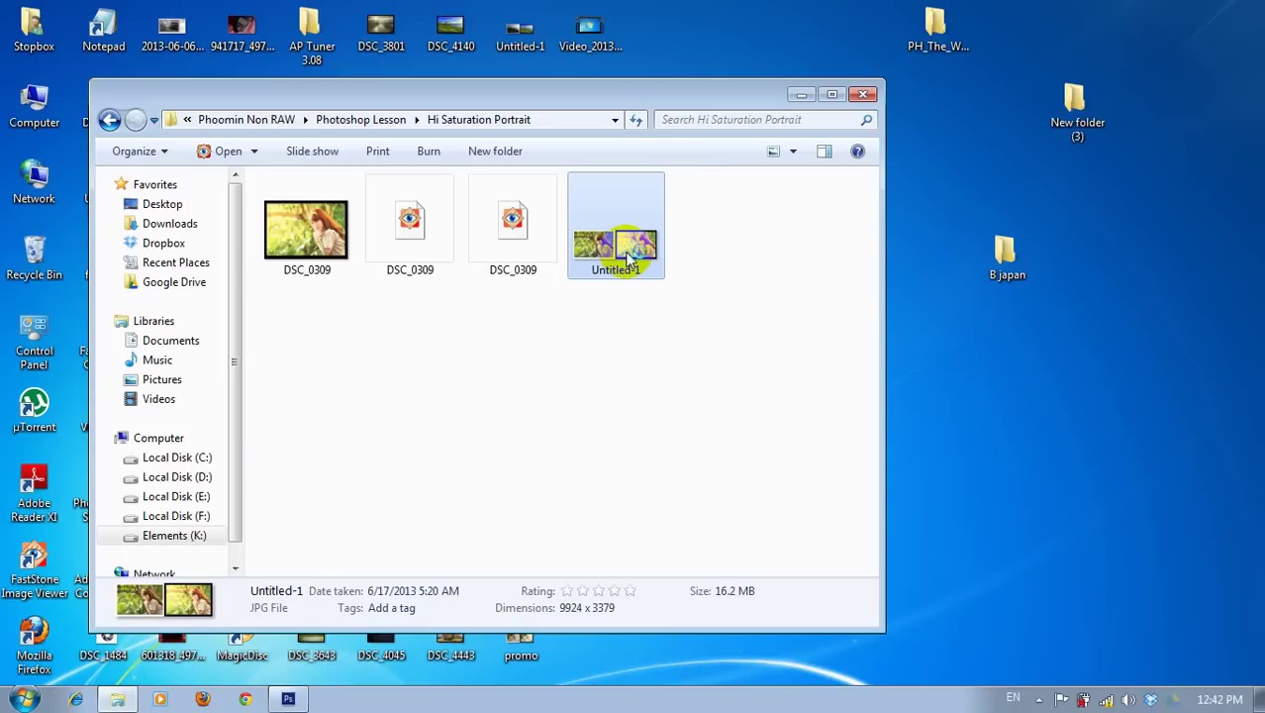
# - View the before-and-after comparison image full screen, then exit the comparison view
pyautogui.doubleClick(628, 260)
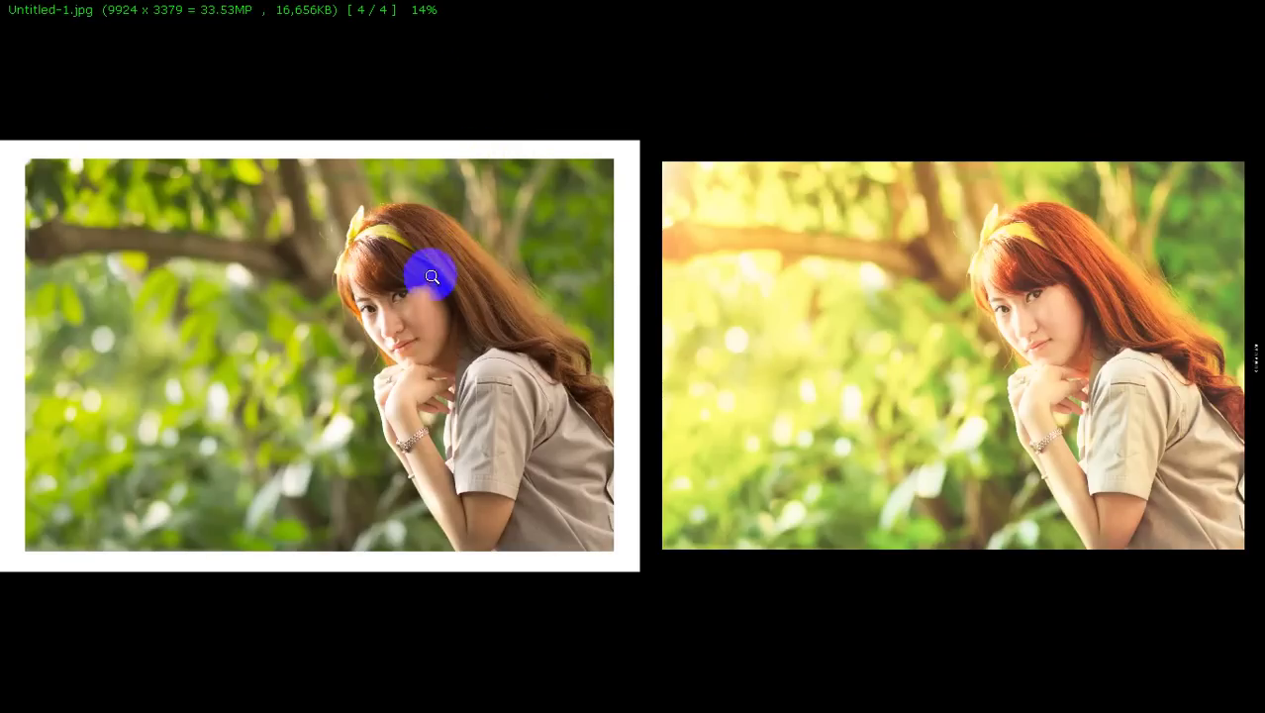
pyautogui.click(517, 163)
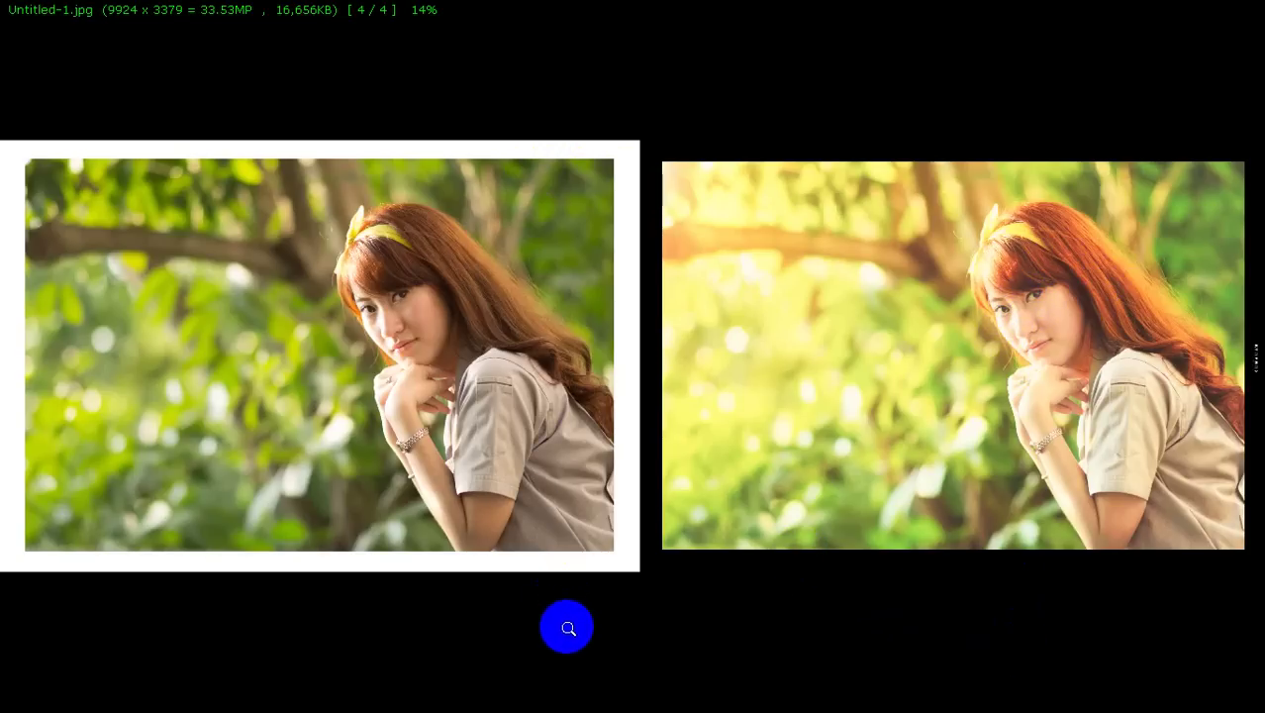
pyautogui.press('Escape')
# - Open DSC_0309 in Camera Raw and set its camera profile to Camera Landscape, after briefly trying Camera Portrait
pyautogui.click(420, 277)
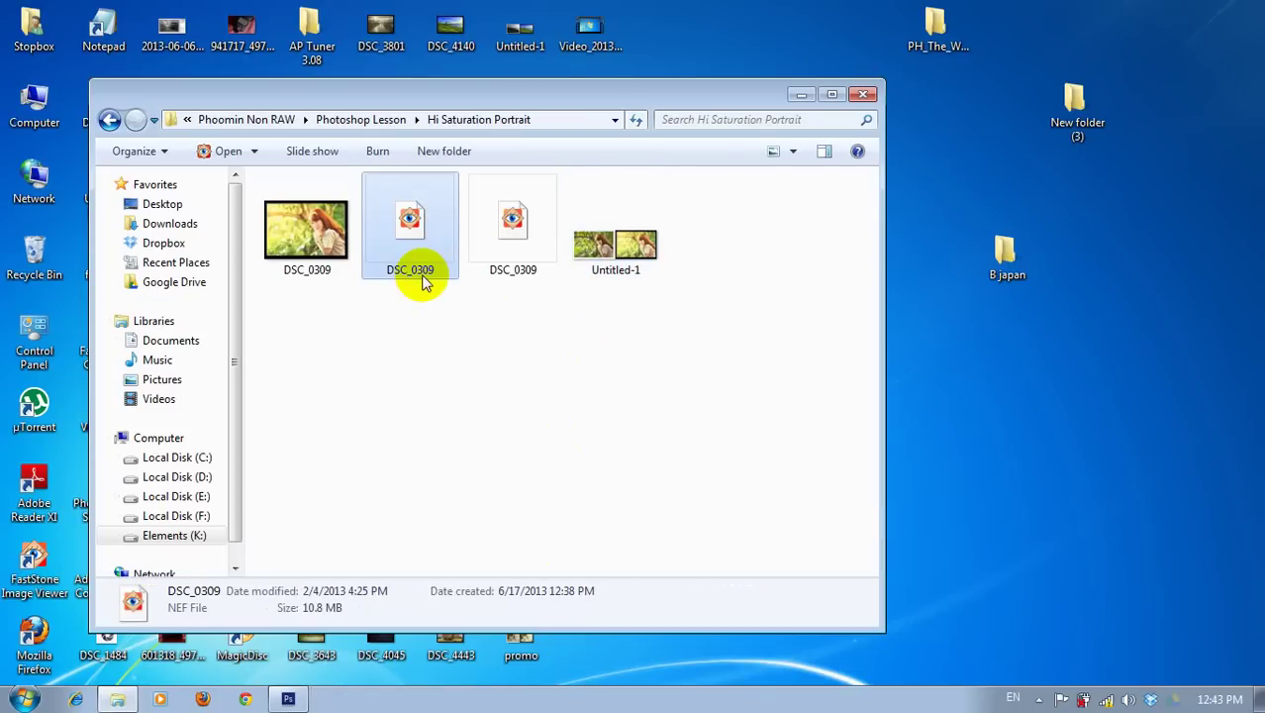
pyautogui.doubleClick(424, 282)
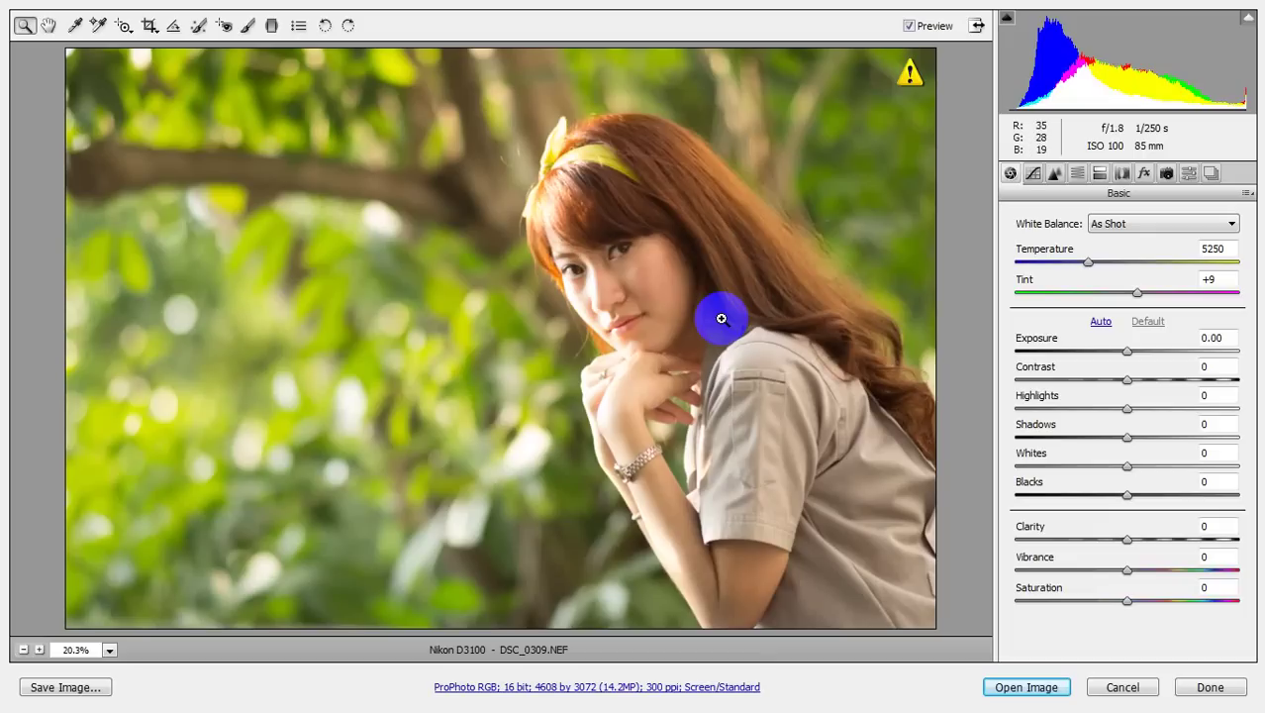
pyautogui.click(1166, 173)
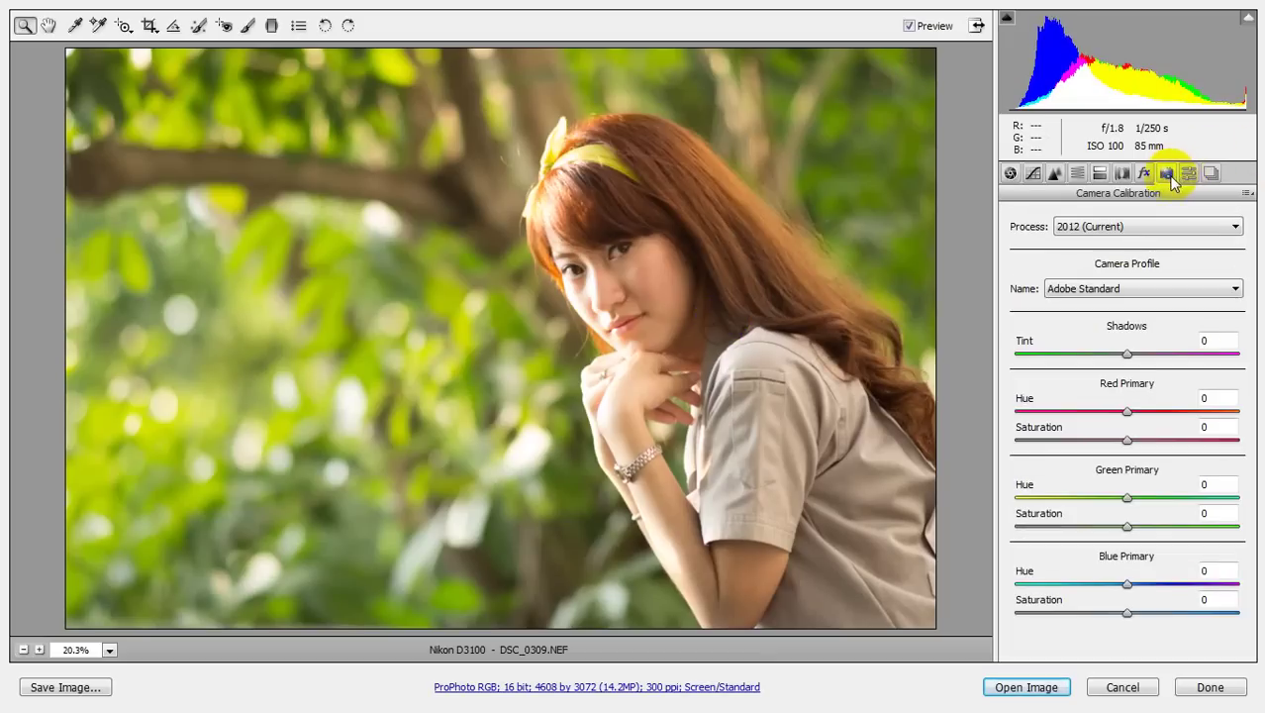
pyautogui.click(1143, 288)
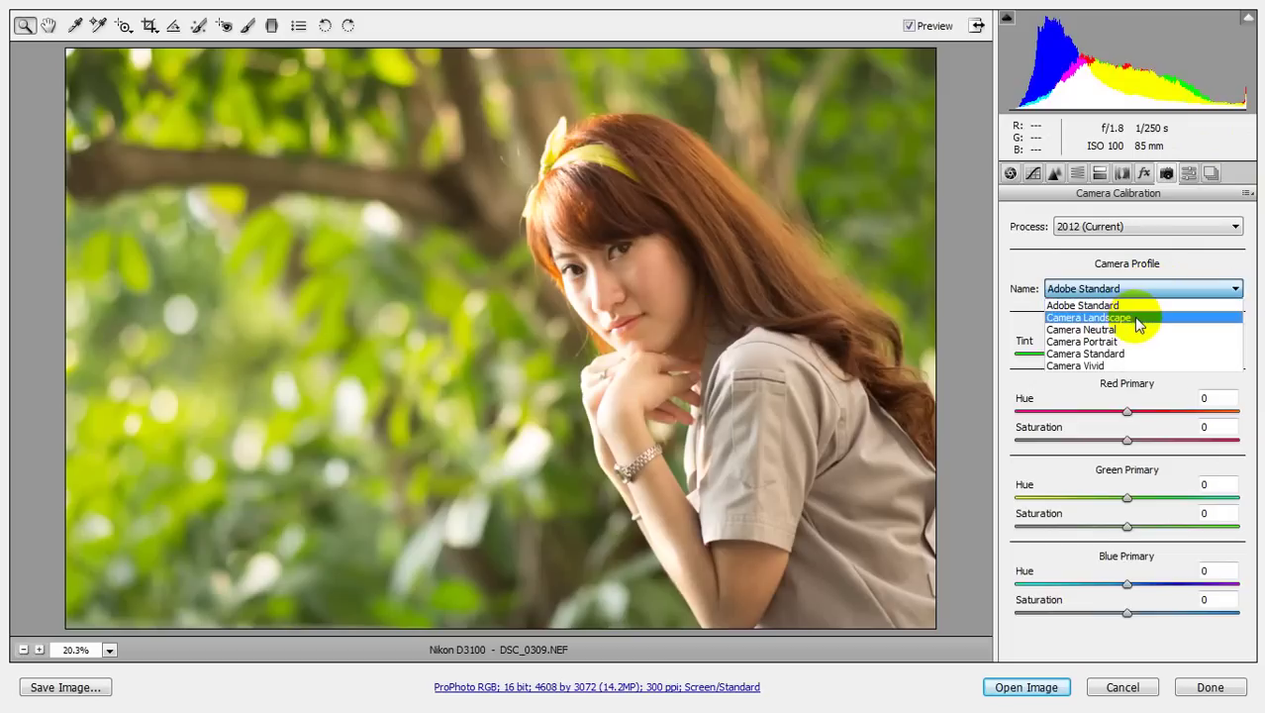
pyautogui.click(1124, 317)
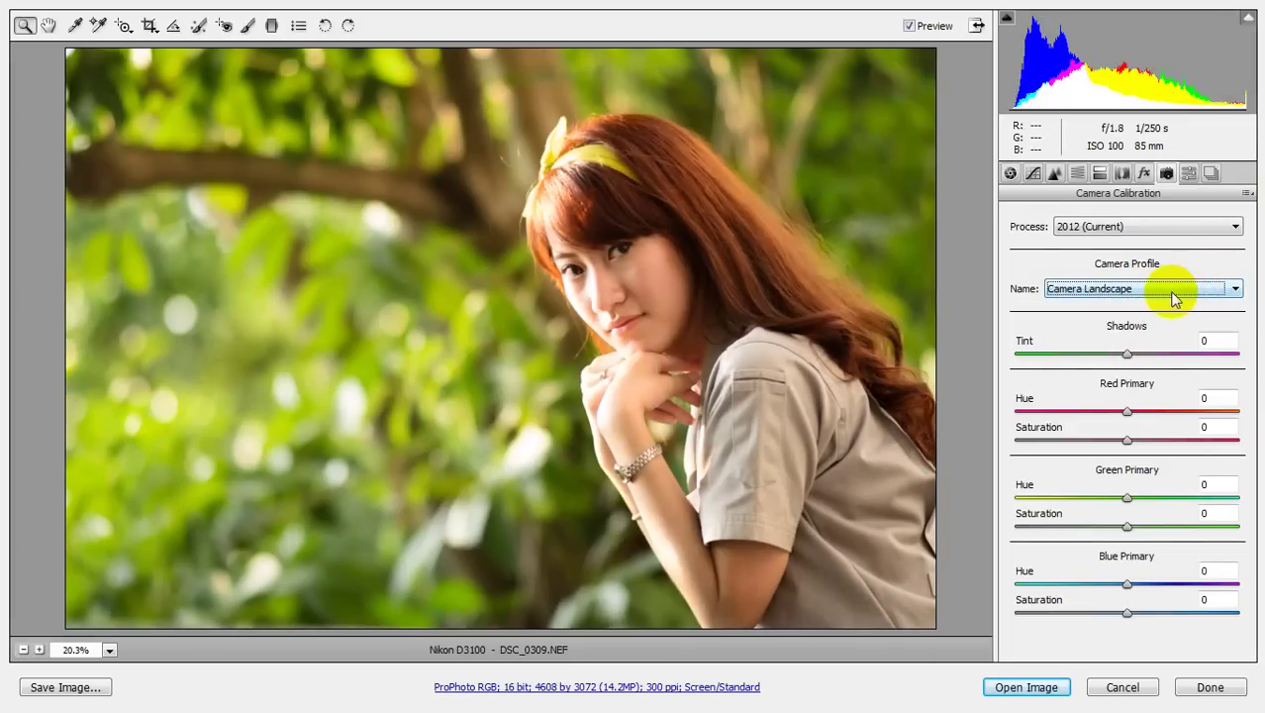
pyautogui.click(1175, 292)
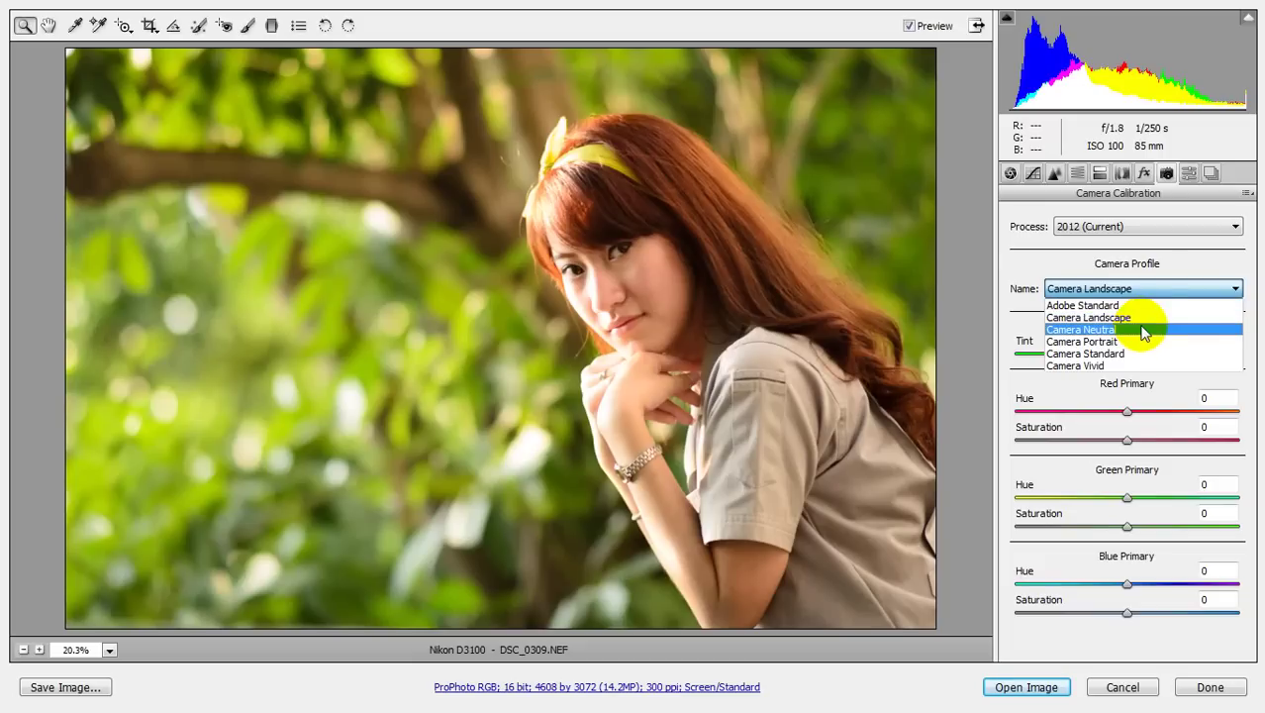
pyautogui.click(1145, 341)
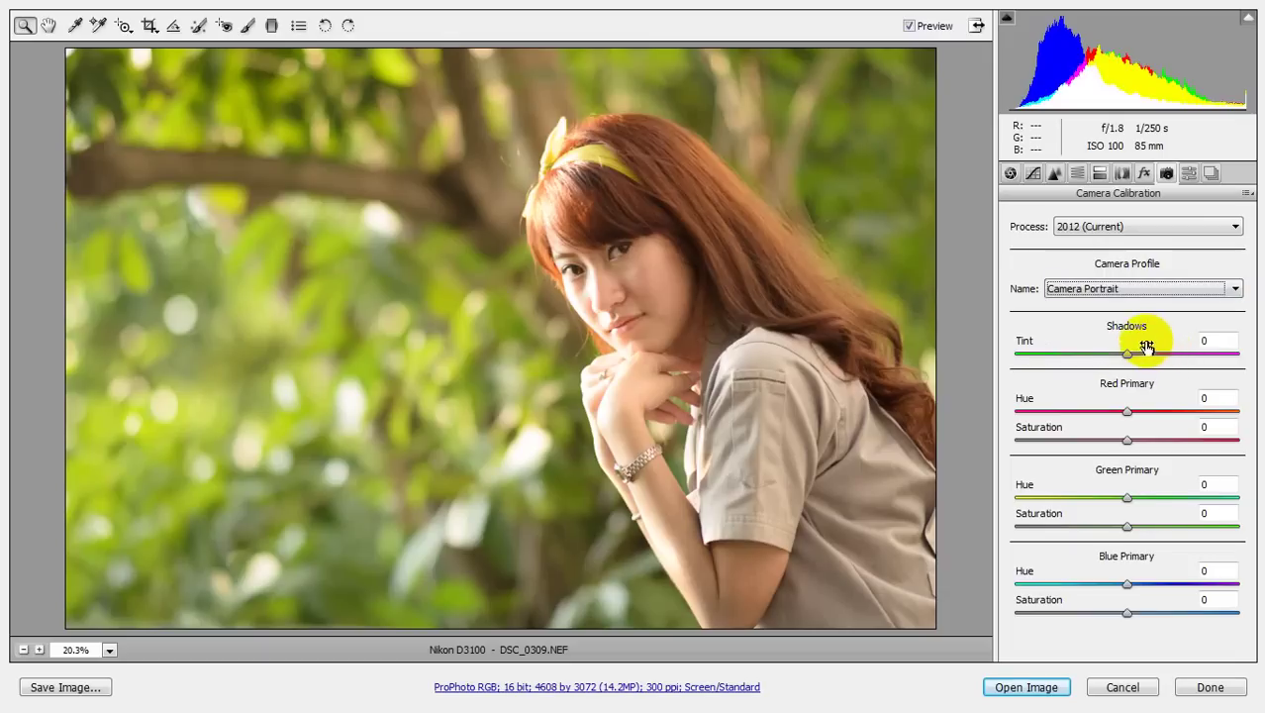
pyautogui.click(1150, 288)
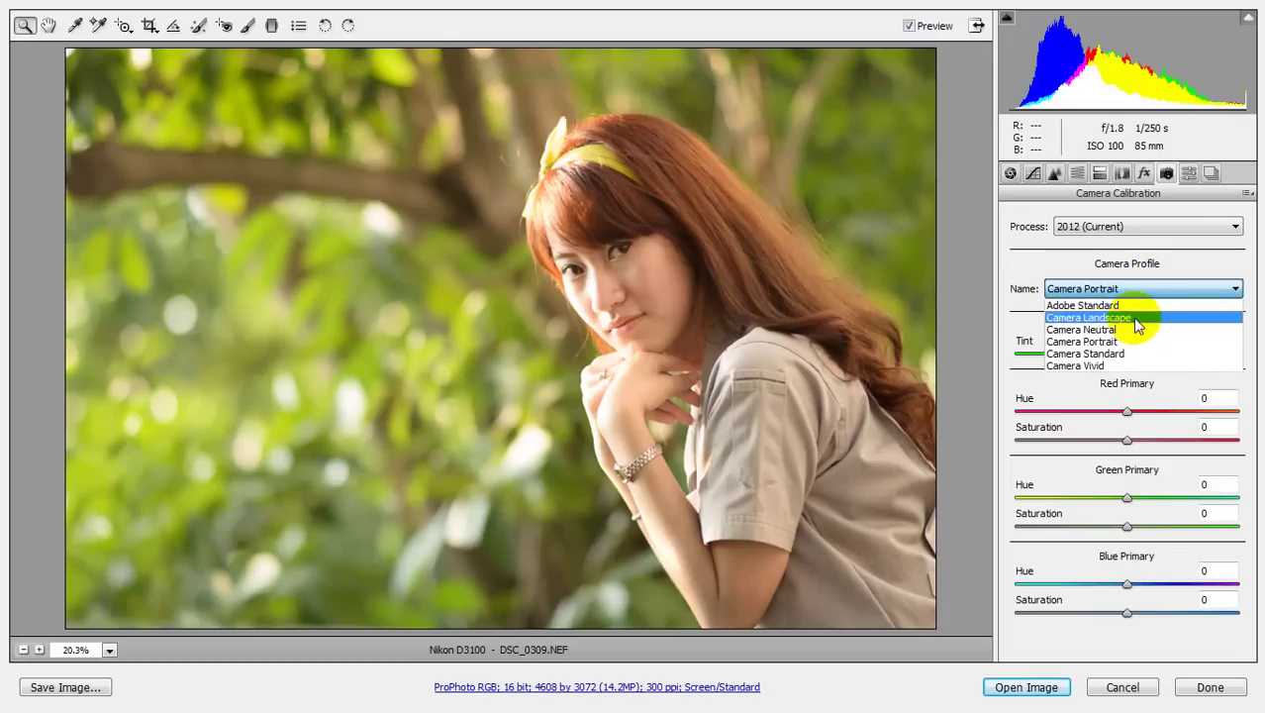
pyautogui.click(1137, 317)
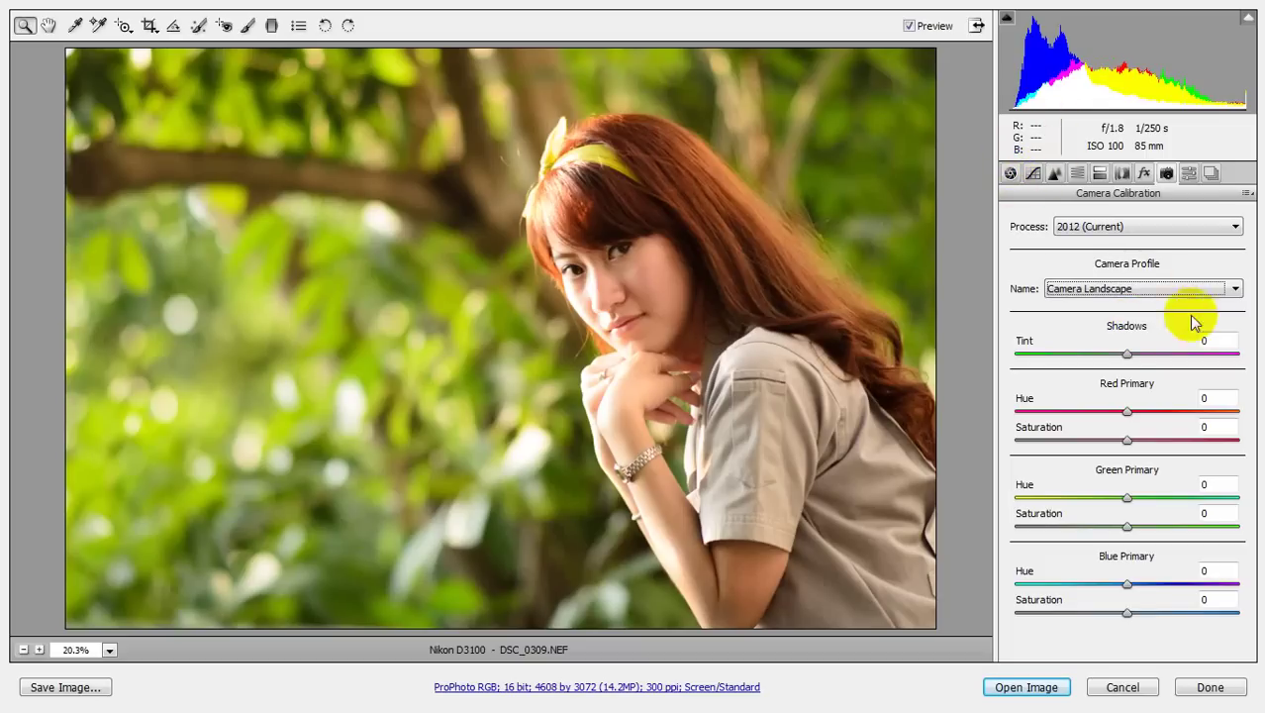
# - Set Red Primary Hue to +2 and Green Primary Saturation to +32 in Camera Calibration
pyautogui.moveTo(1126, 413)
pyautogui.mouseDown()
pyautogui.moveTo(1139, 422)
pyautogui.moveTo(1119, 401)
pyautogui.mouseUp()
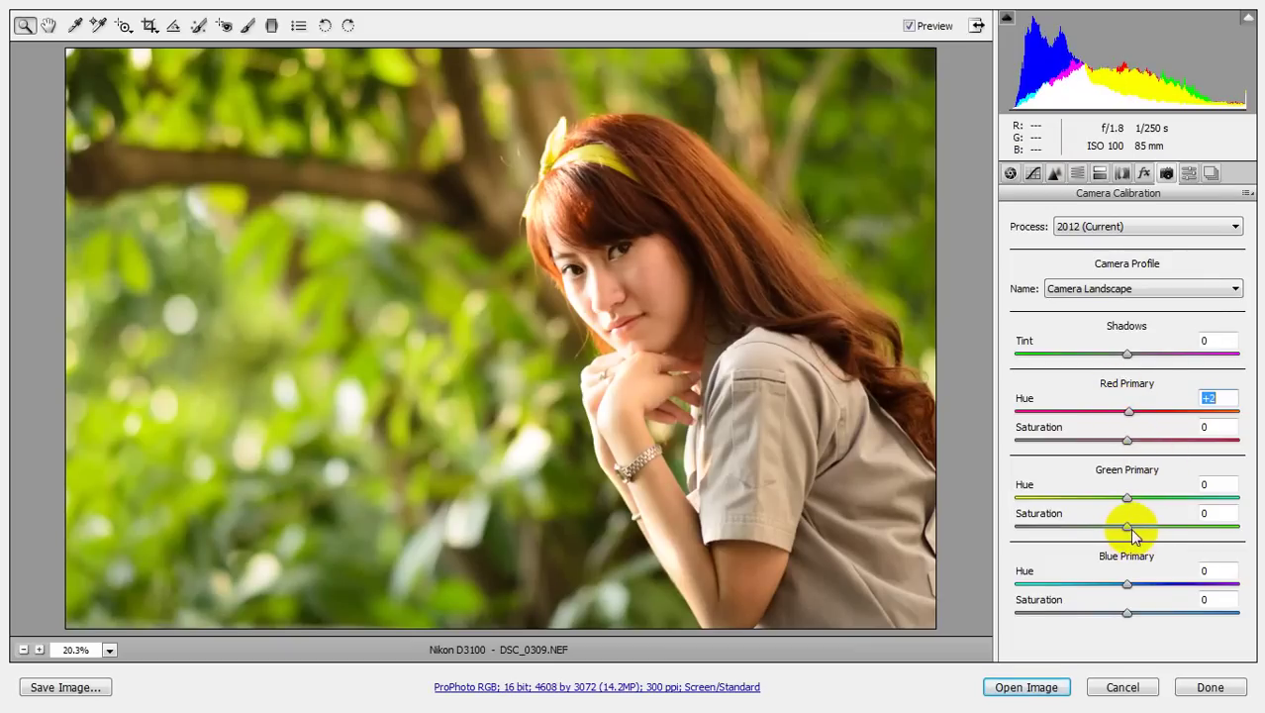
pyautogui.moveTo(1129, 528); pyautogui.dragTo(1159, 532)
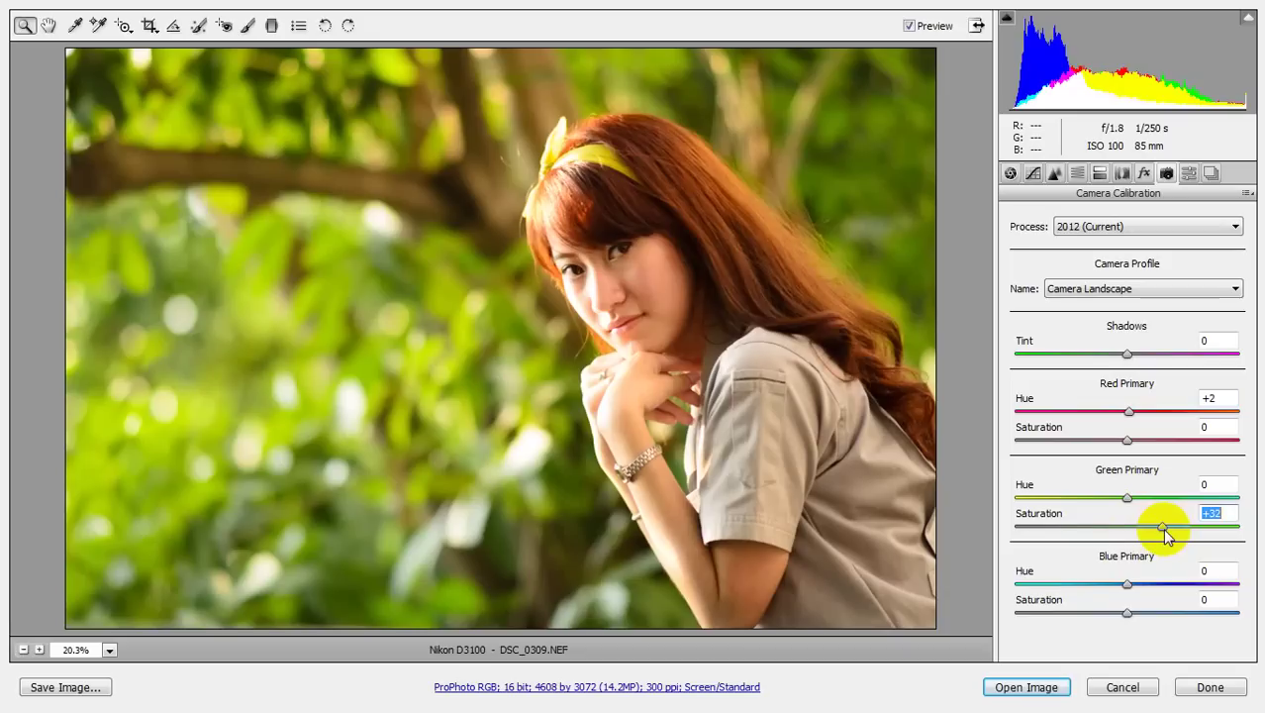
pyautogui.click(1121, 173)
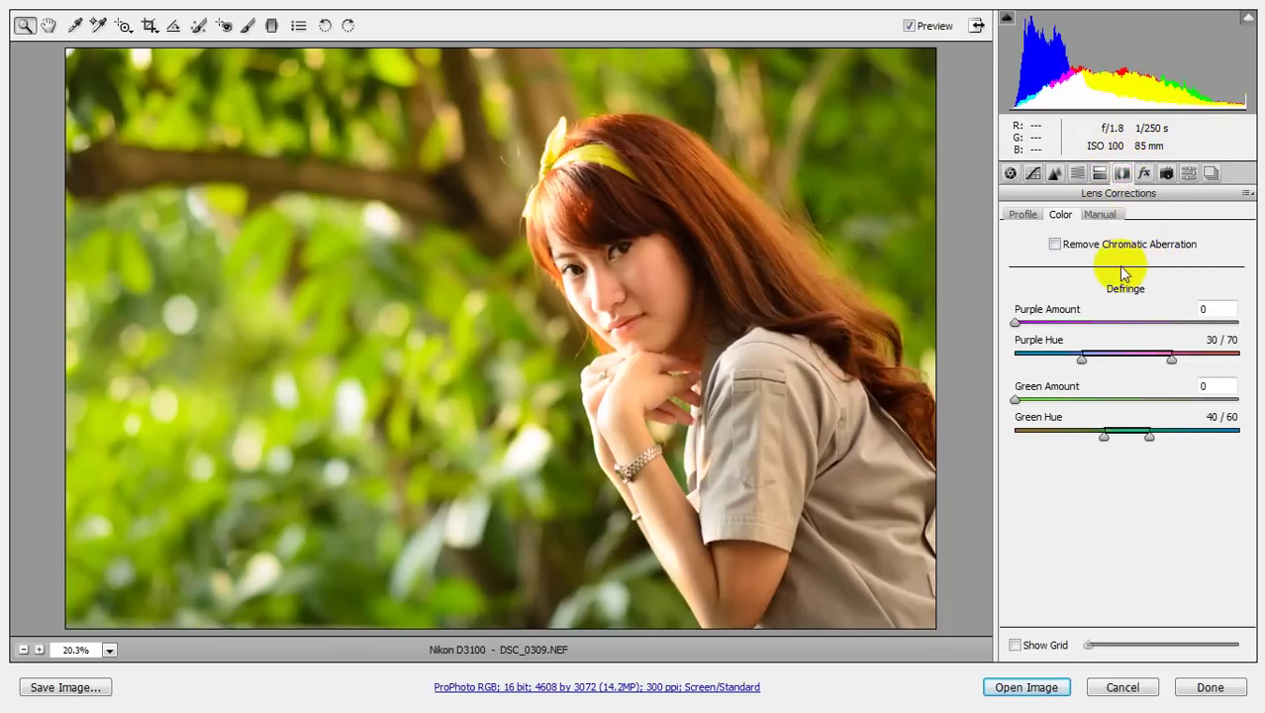
# - Enable Remove Chromatic Aberration and set both Purple and Green Defringe amounts to 7
pyautogui.click(1056, 246)
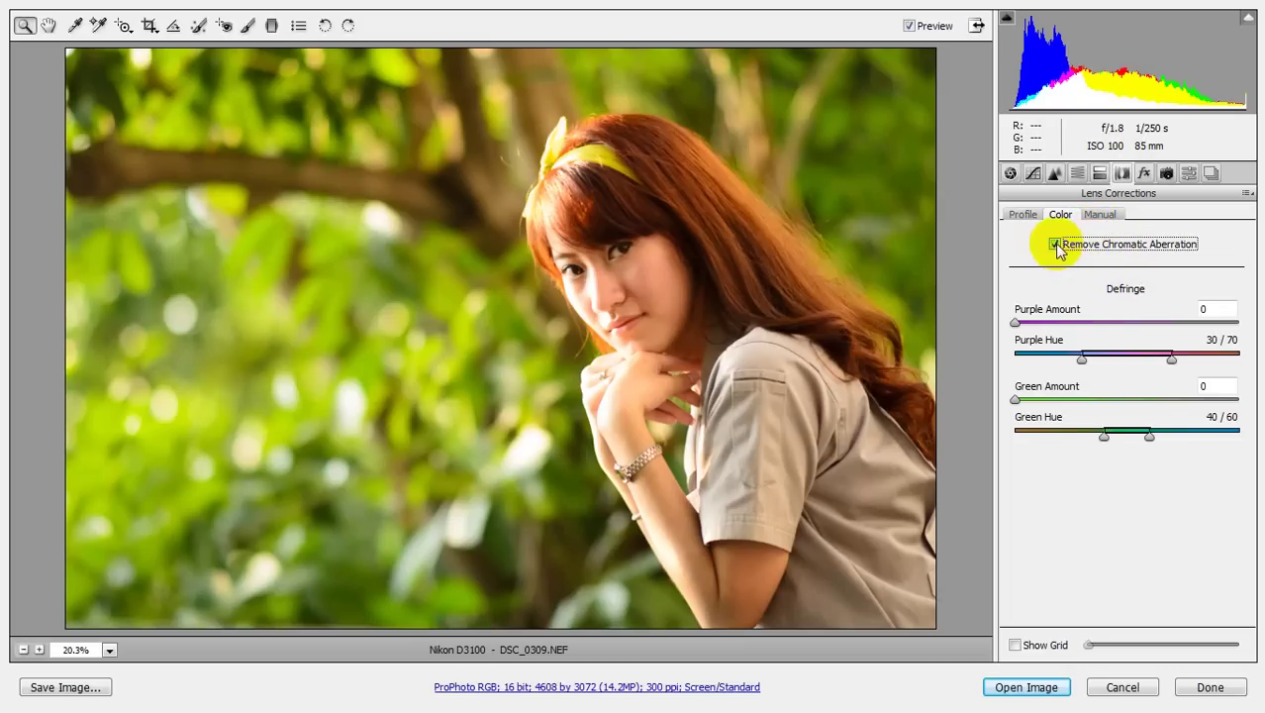
pyautogui.moveTo(1016, 323); pyautogui.dragTo(1096, 323)
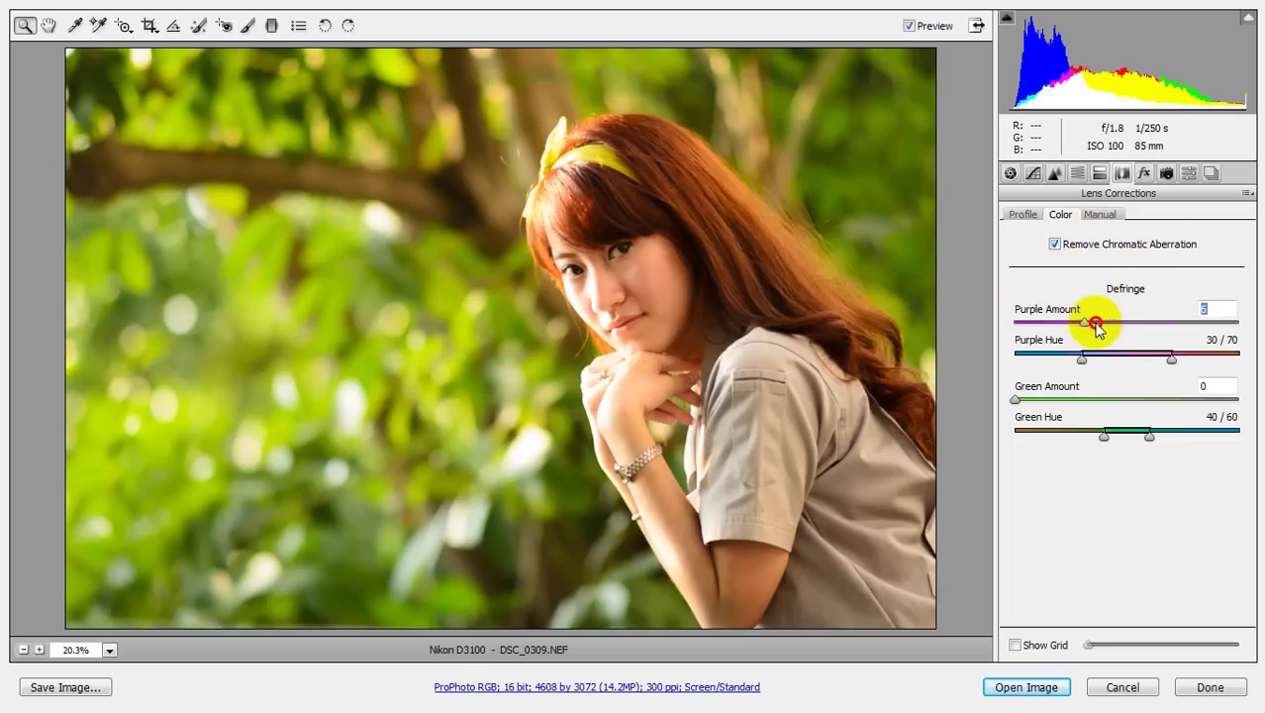
pyautogui.moveTo(1016, 399); pyautogui.dragTo(1095, 402)
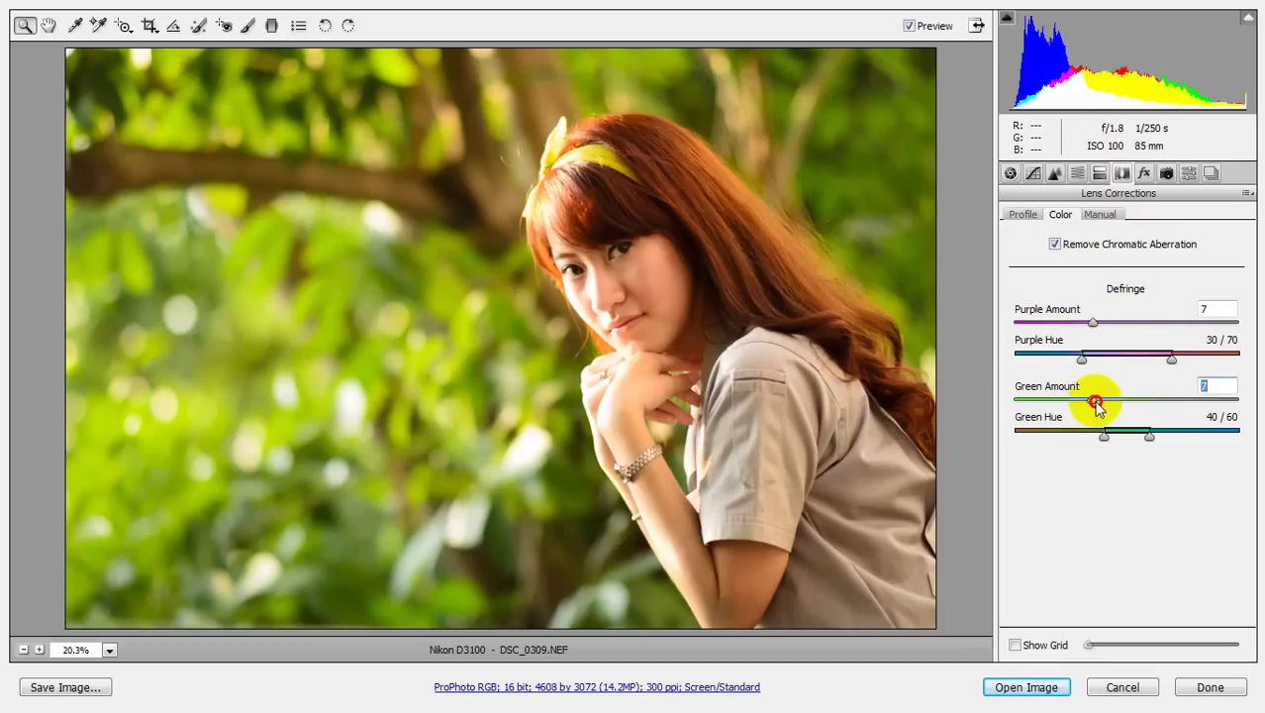
pyautogui.click(1011, 176)
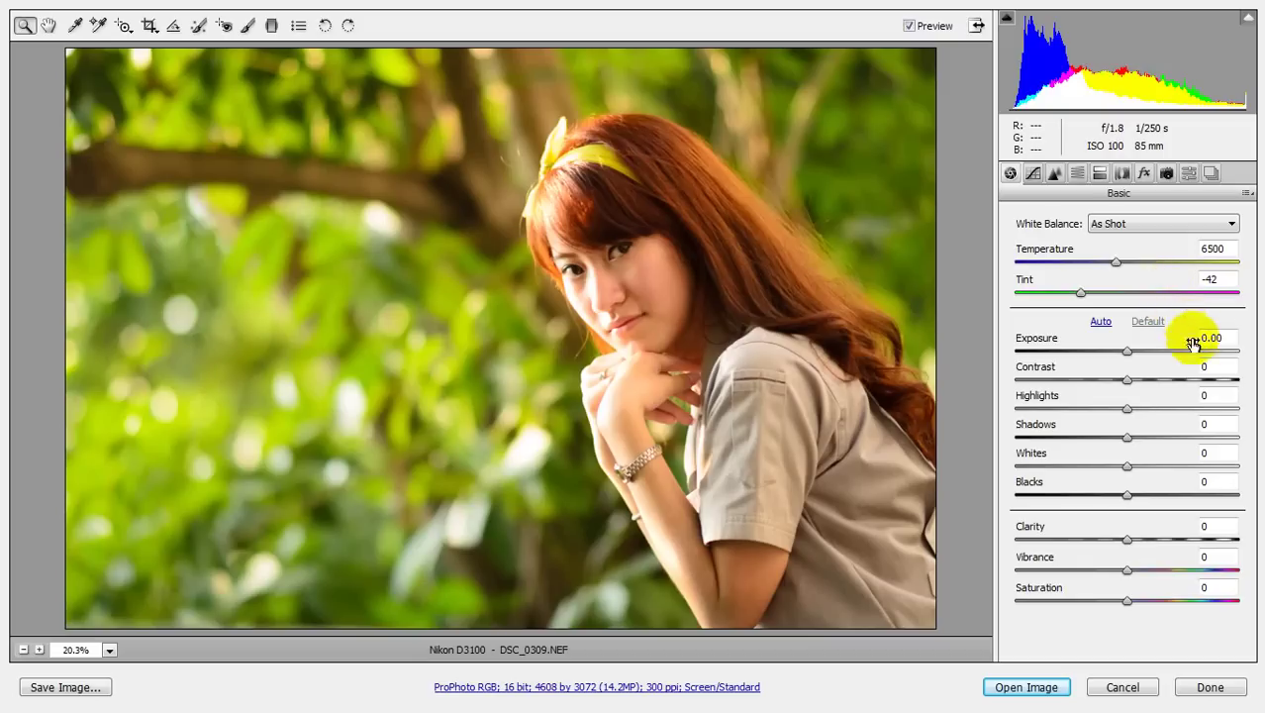
# - Set Exposure −0.40, Contrast −13, lower Highlights and Shadows +33, checking highlight clipping
pyautogui.click(1250, 24)
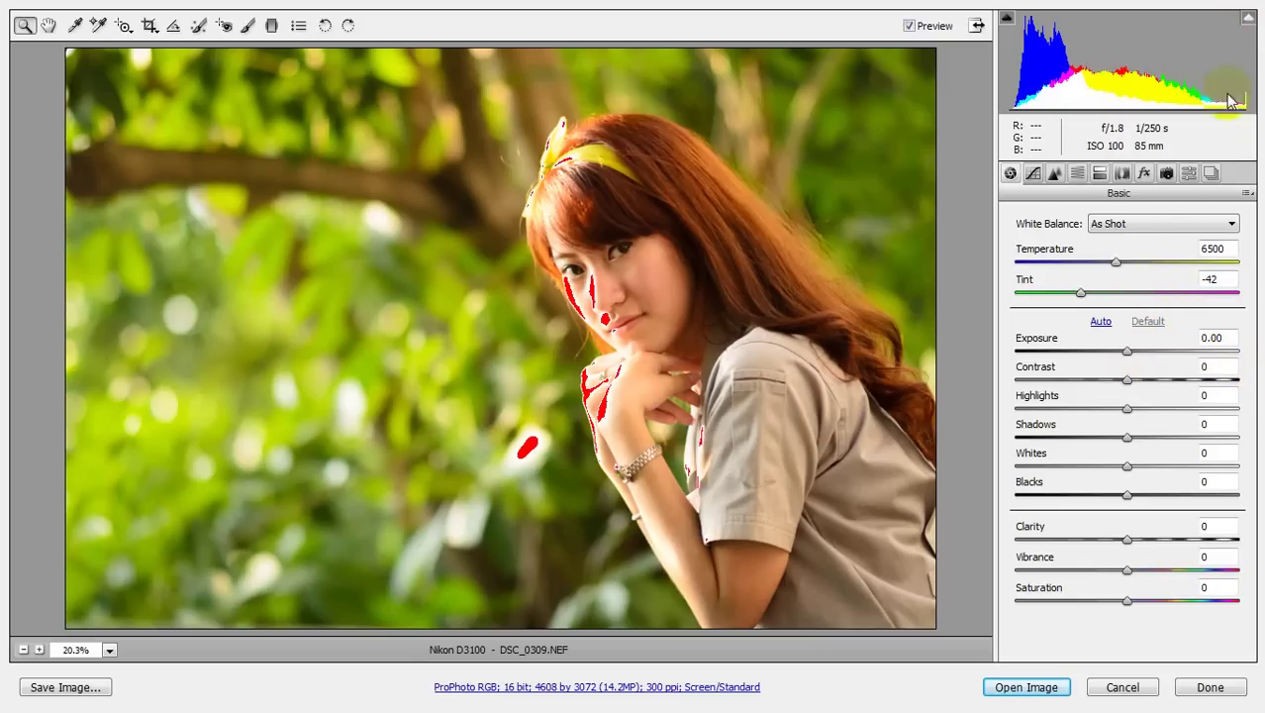
pyautogui.click(1250, 25)
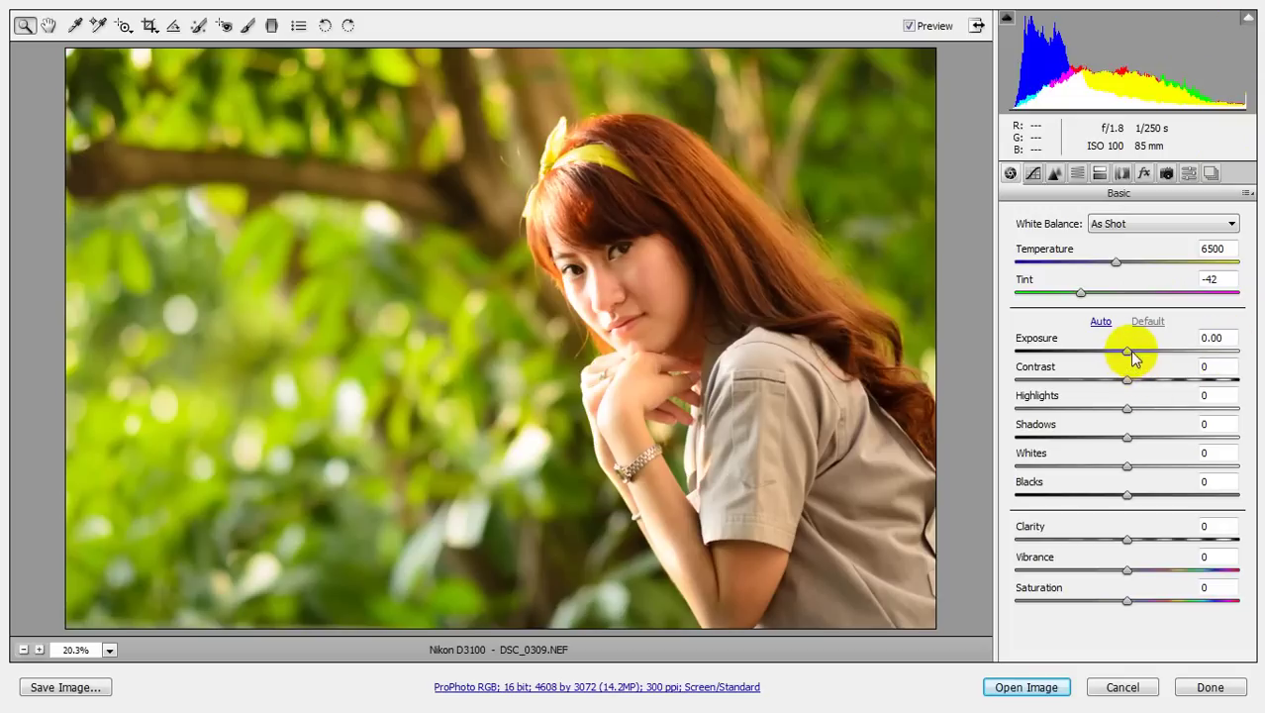
pyautogui.moveTo(1127, 350); pyautogui.dragTo(1121, 358)
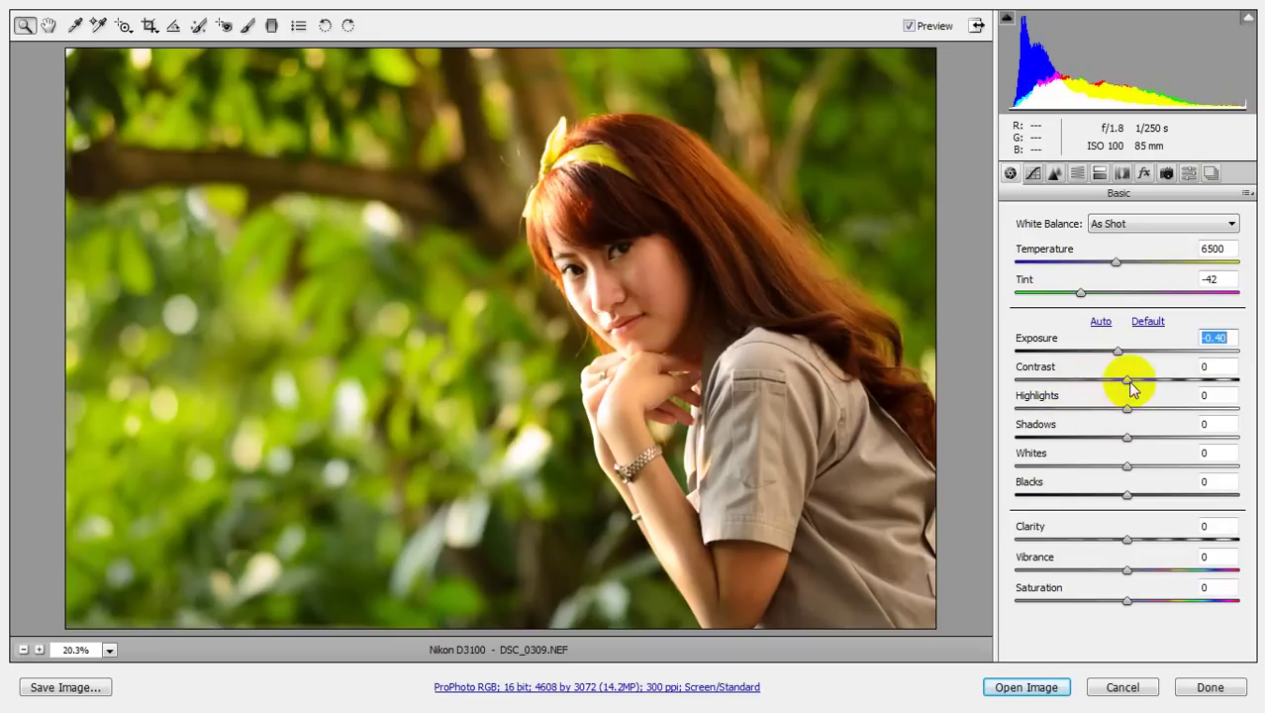
pyautogui.moveTo(1131, 389); pyautogui.dragTo(1118, 391)
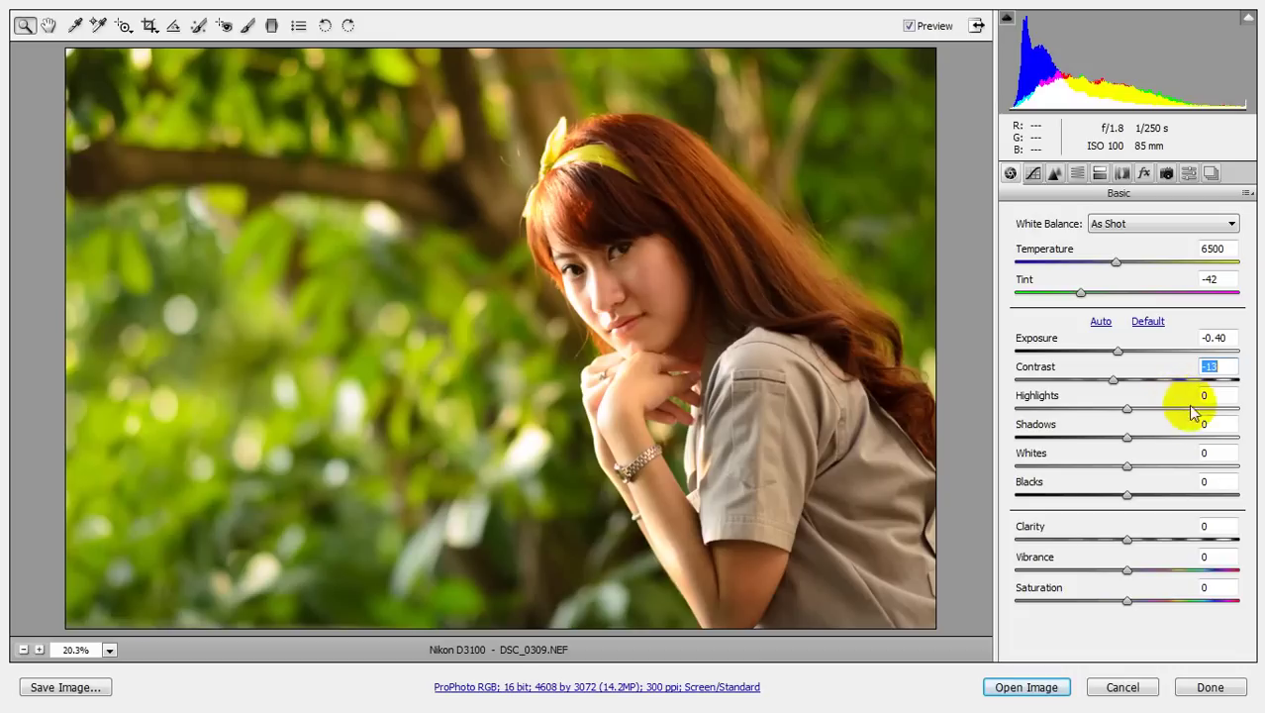
pyautogui.moveTo(1129, 416); pyautogui.dragTo(1107, 421)
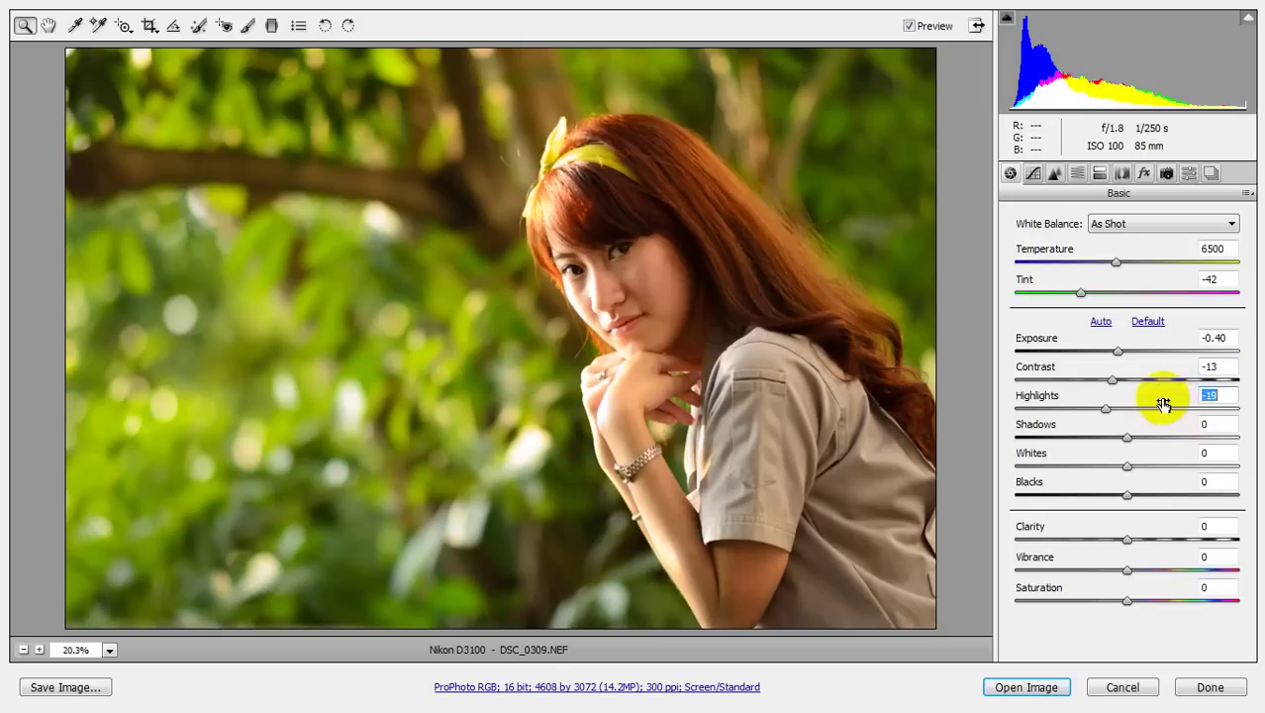
pyautogui.moveTo(1127, 439); pyautogui.dragTo(1164, 450)
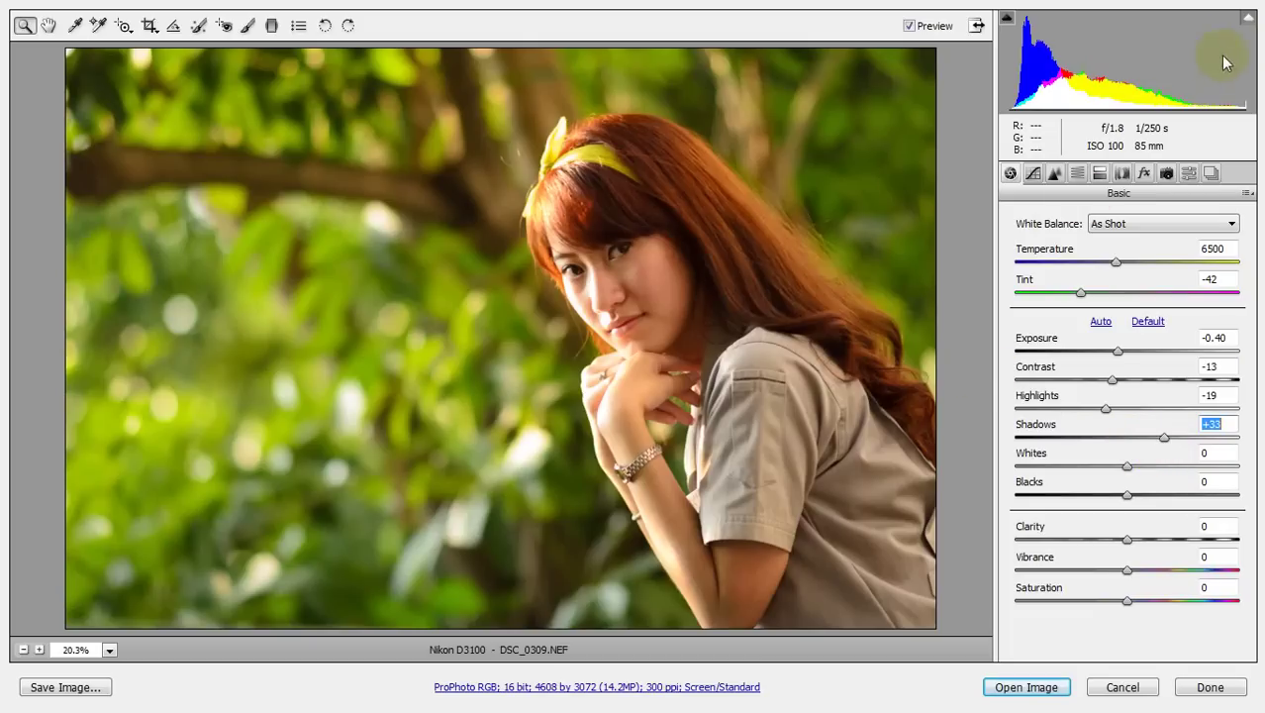
# - With the highlight clipping warning on, fine-tune Highlights to its final −19
pyautogui.click(1250, 22)
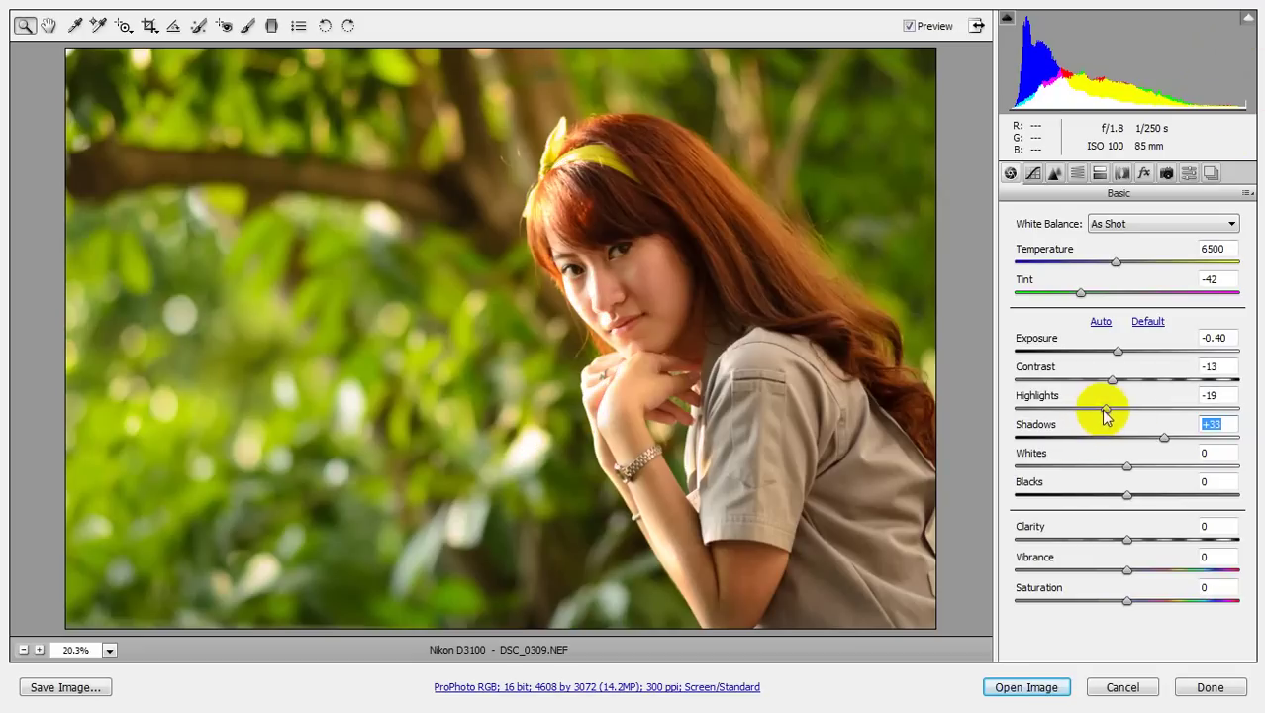
pyautogui.moveTo(1106, 409); pyautogui.dragTo(1024, 411)
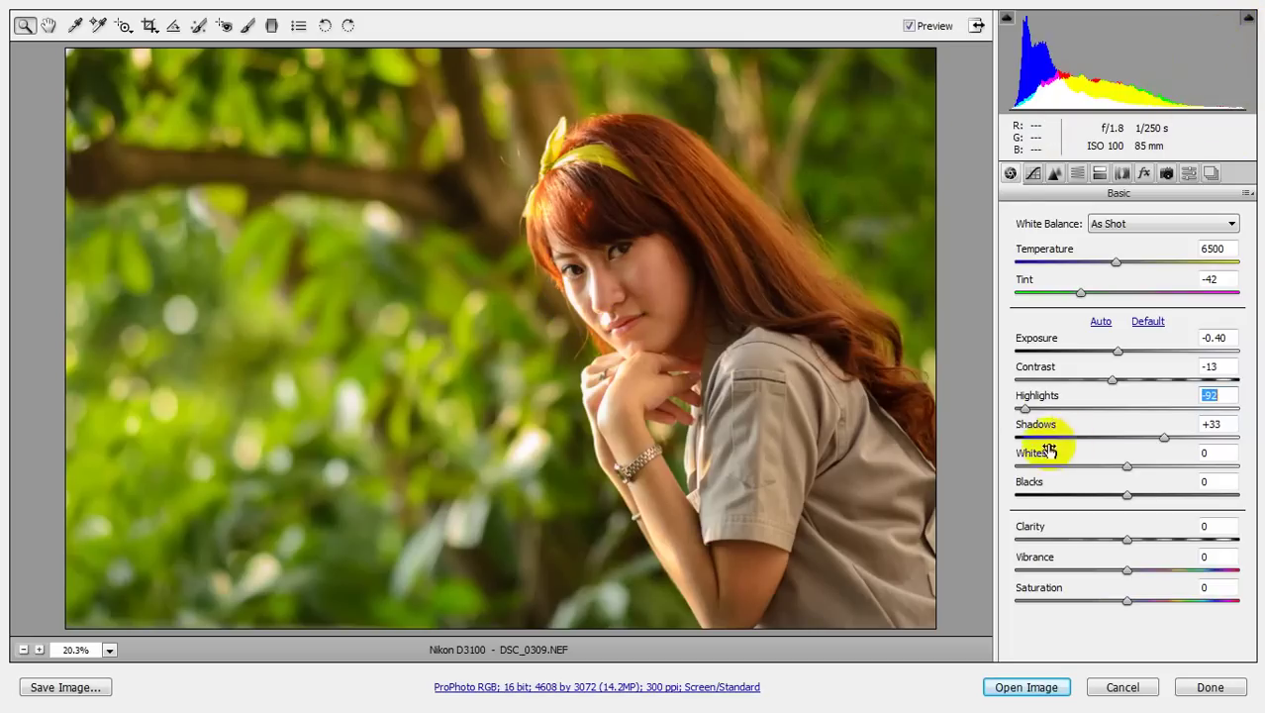
pyautogui.moveTo(1025, 407)
pyautogui.mouseDown()
pyautogui.moveTo(1085, 420)
pyautogui.moveTo(935, 450)
pyautogui.mouseUp()
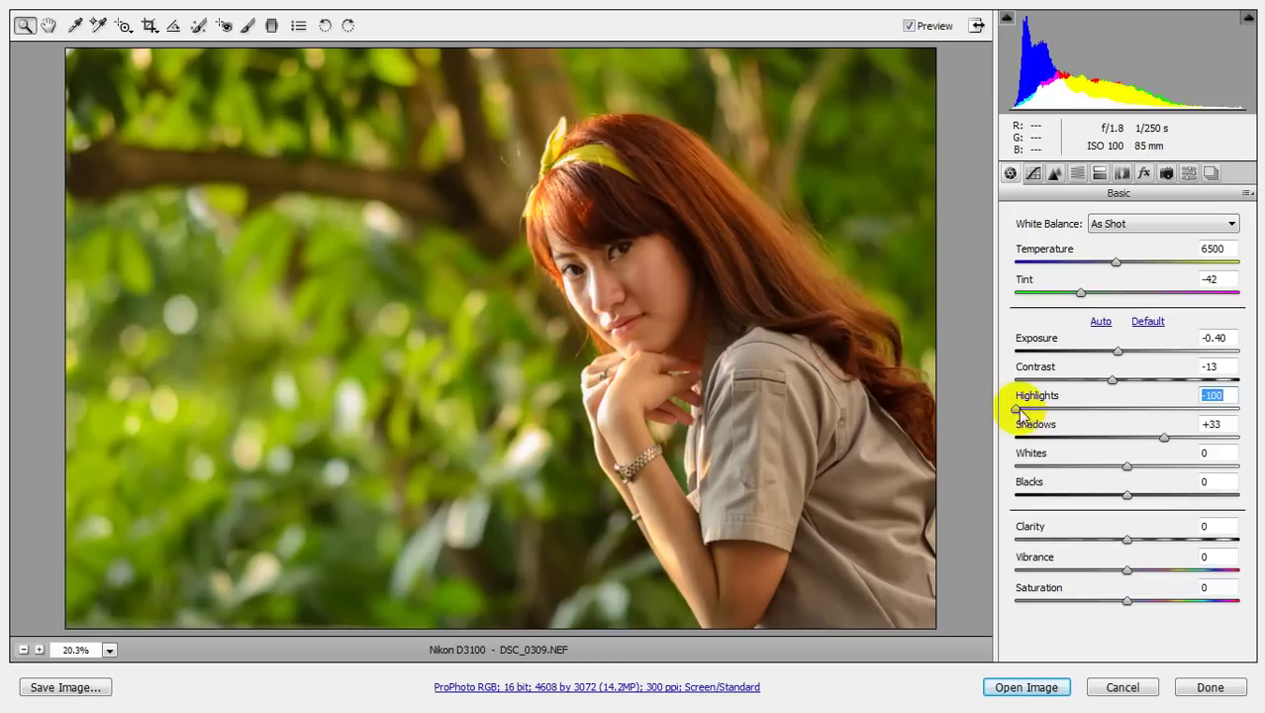
pyautogui.moveTo(1017, 409); pyautogui.dragTo(1107, 421)
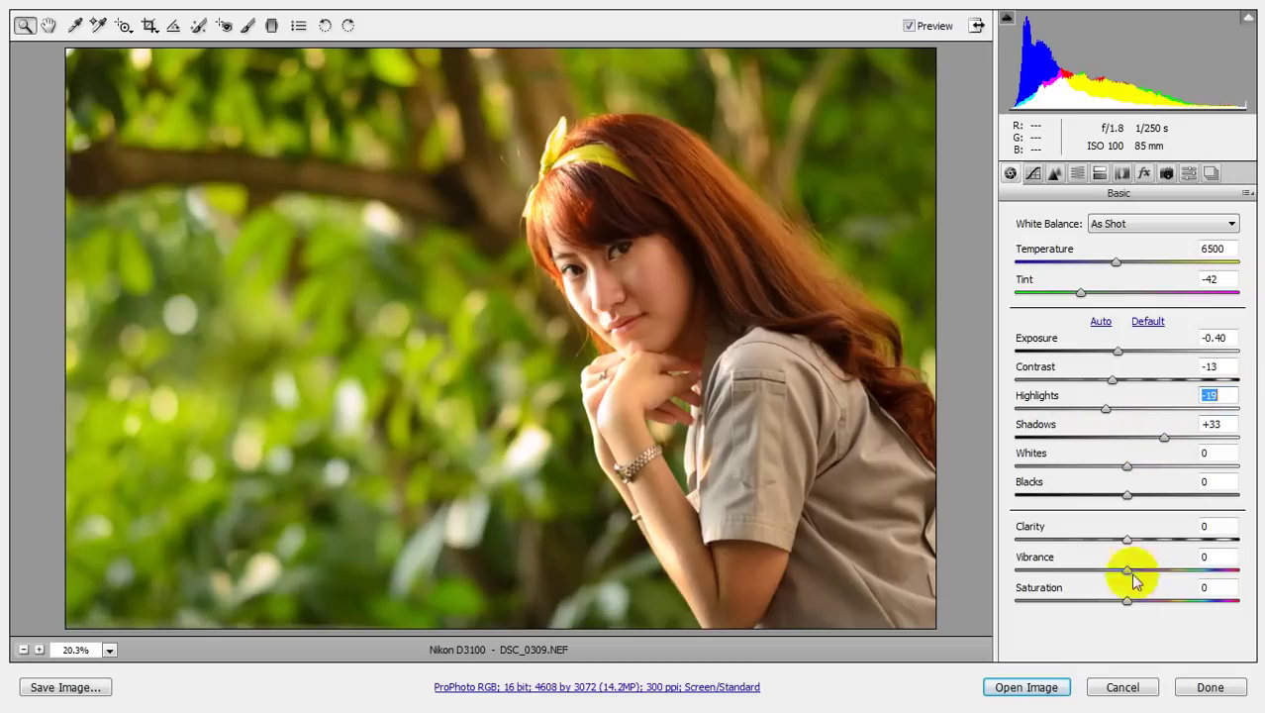
# - Open the developed photo in Photoshop and add a Vibrance layer at +49 with slightly higher saturation
pyautogui.click(1038, 687)
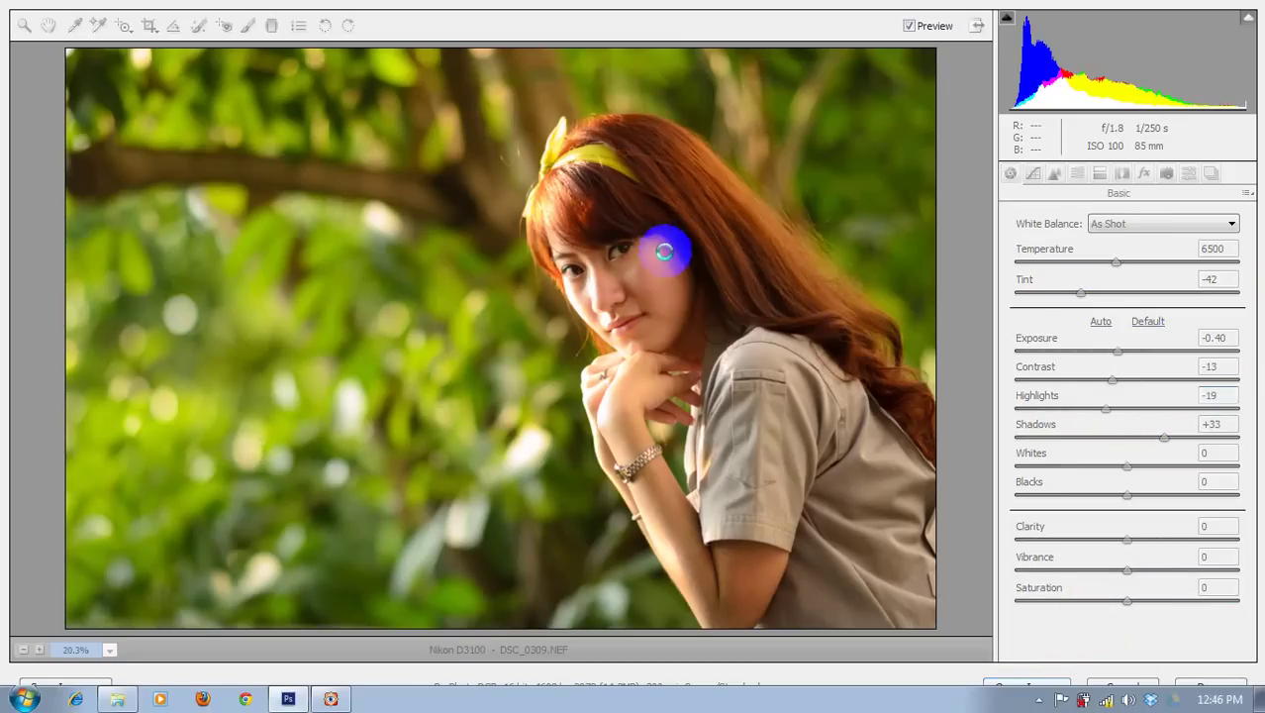
pyautogui.press('Return')
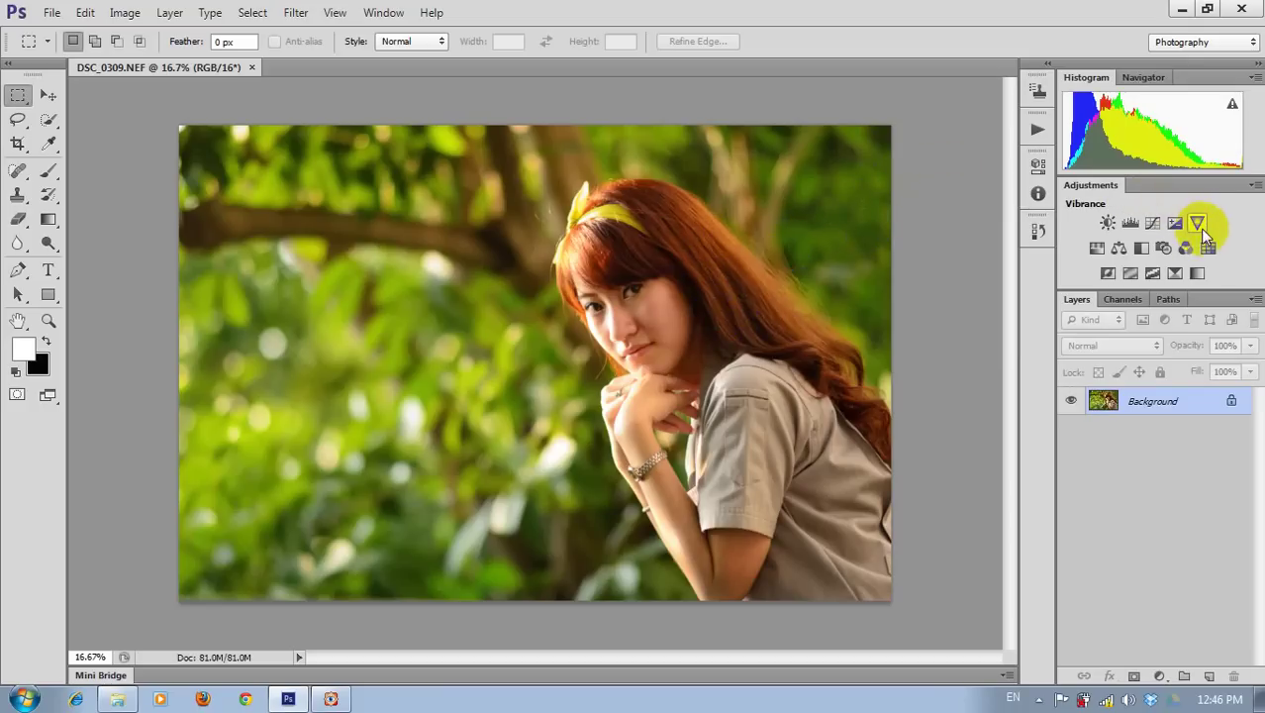
pyautogui.click(1197, 224)
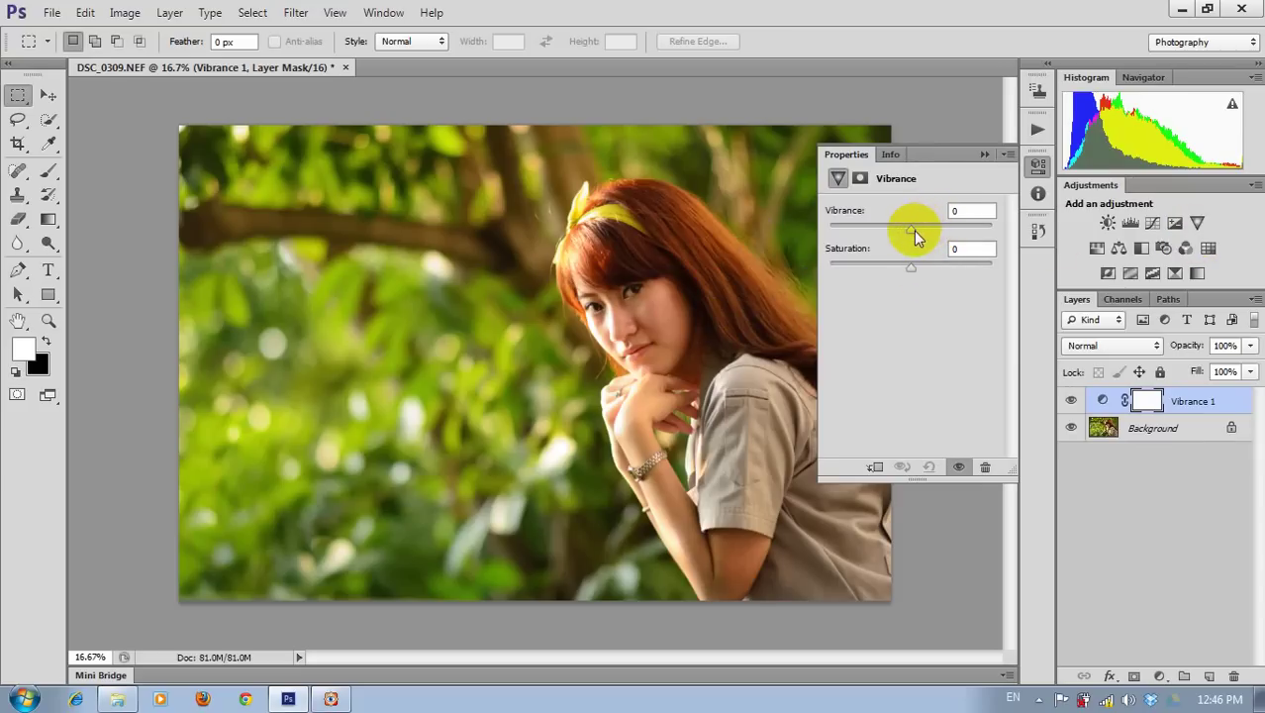
pyautogui.moveTo(914, 231); pyautogui.dragTo(952, 241)
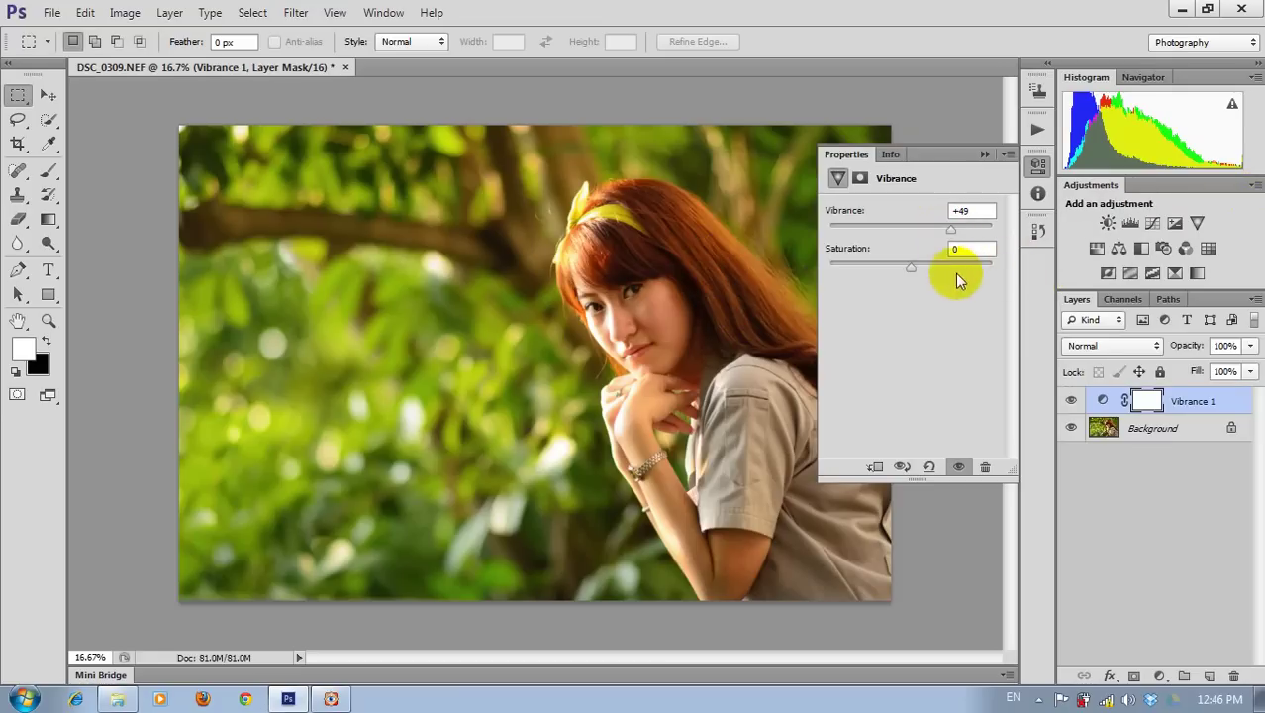
pyautogui.moveTo(913, 266); pyautogui.dragTo(922, 269)
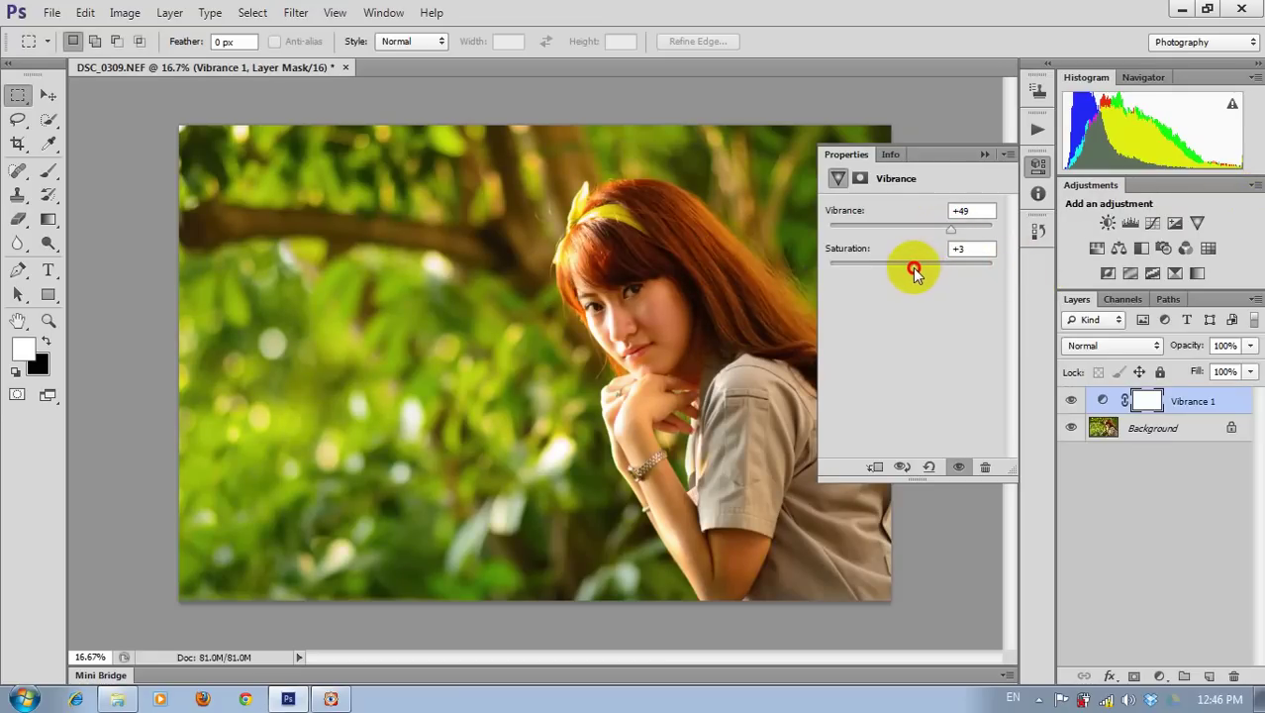
pyautogui.click(985, 154)
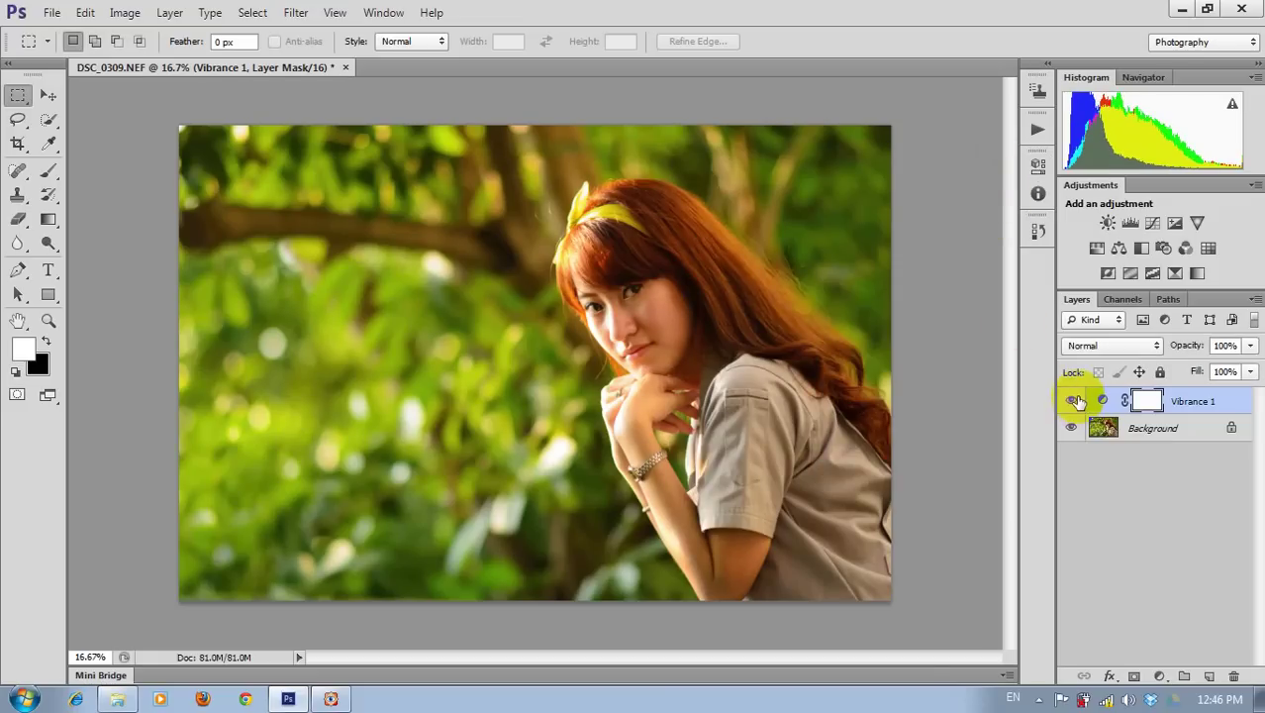
# - Toggle the Vibrance 1 layer to compare, then select its layer mask
pyautogui.click(1071, 403)
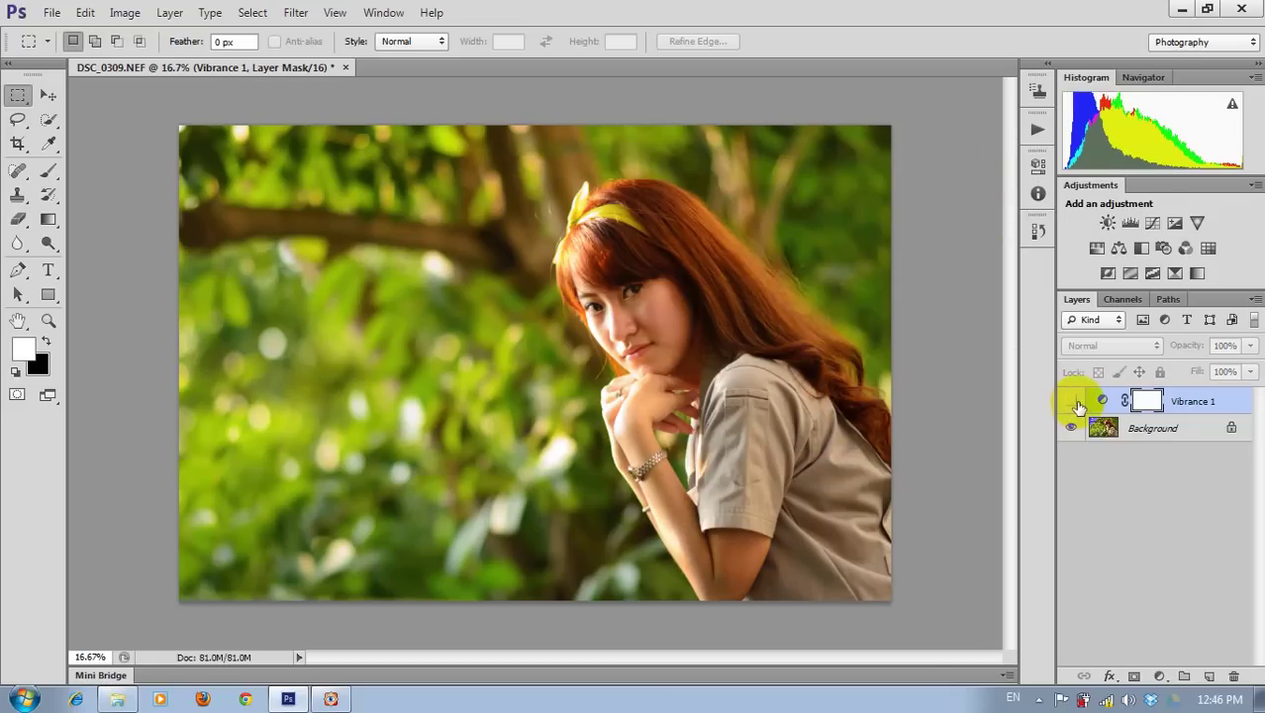
pyautogui.click(1073, 403)
pyautogui.click(1146, 402)
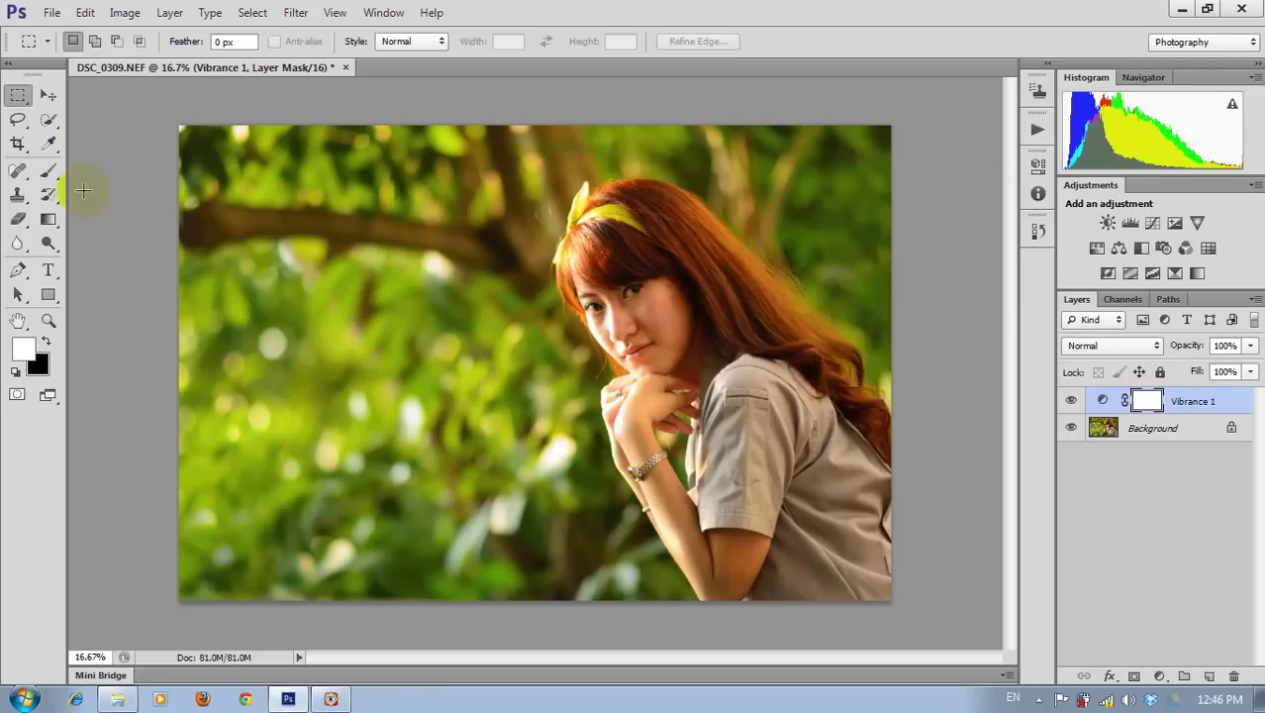
# - Set up a soft round brush and reset the colours to a black foreground
pyautogui.click(51, 175)
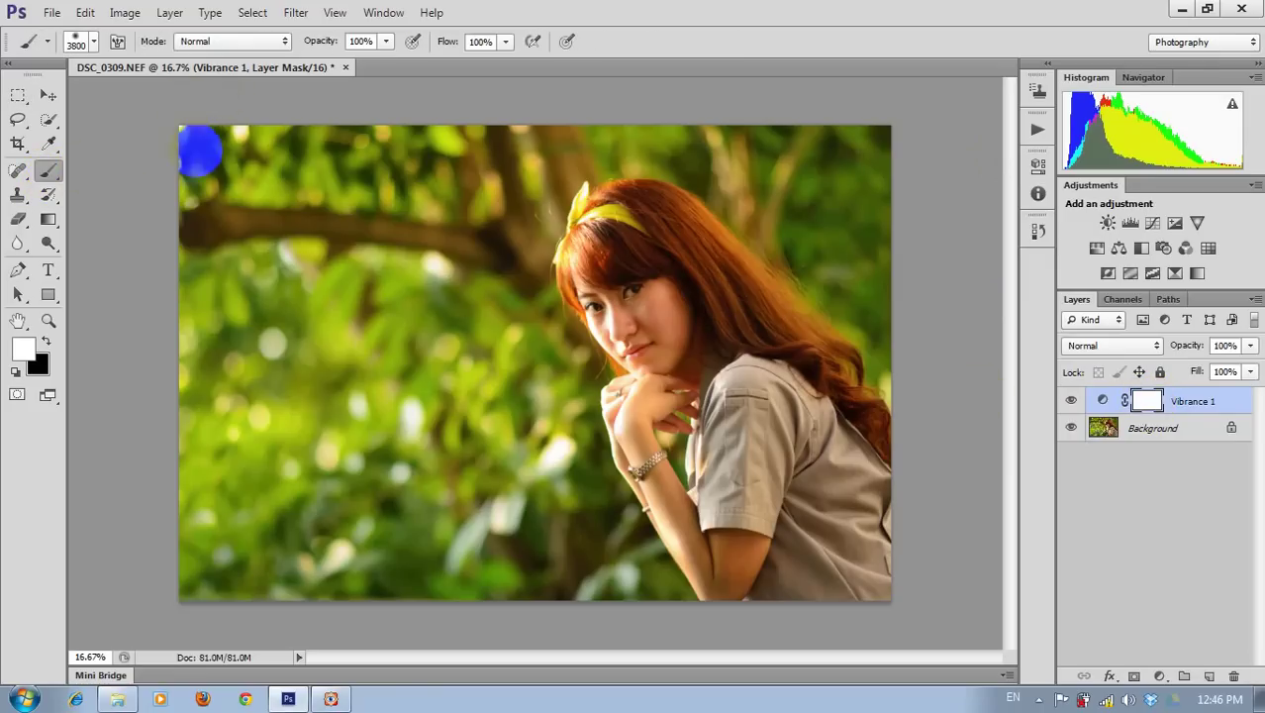
pyautogui.click(435, 247)
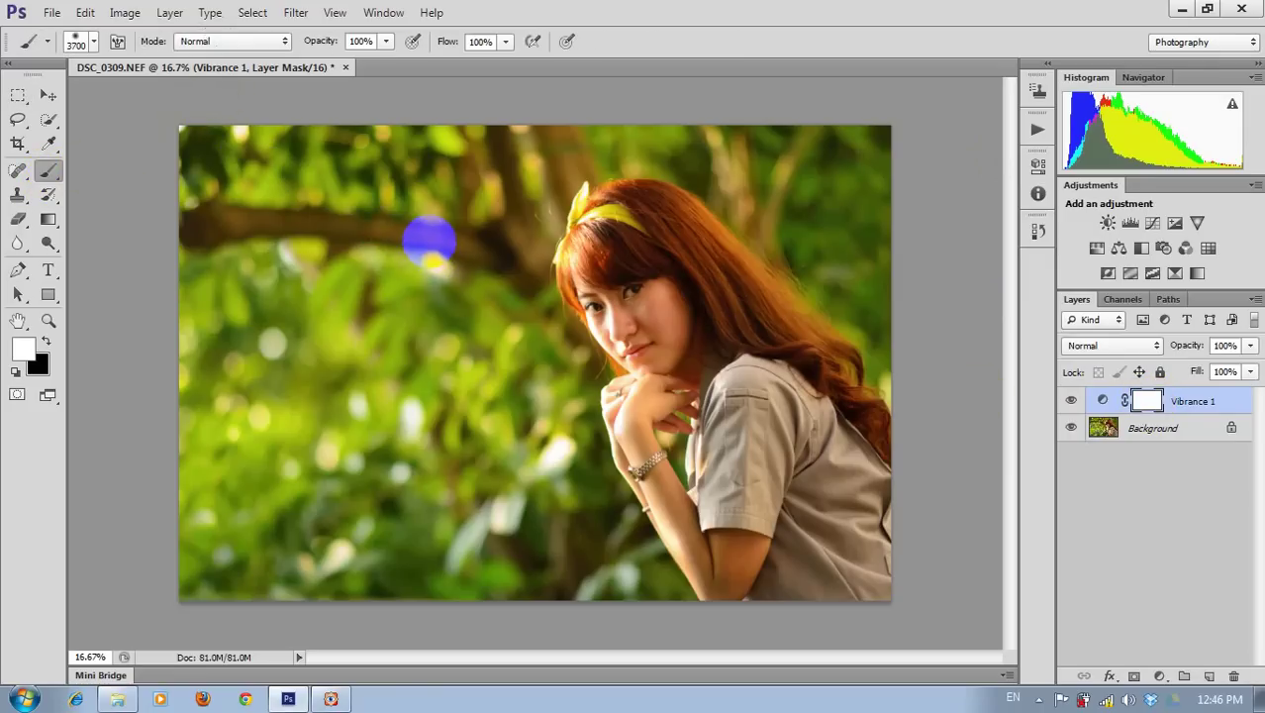
pyautogui.press('[')
pyautogui.press('[')
pyautogui.press('[')
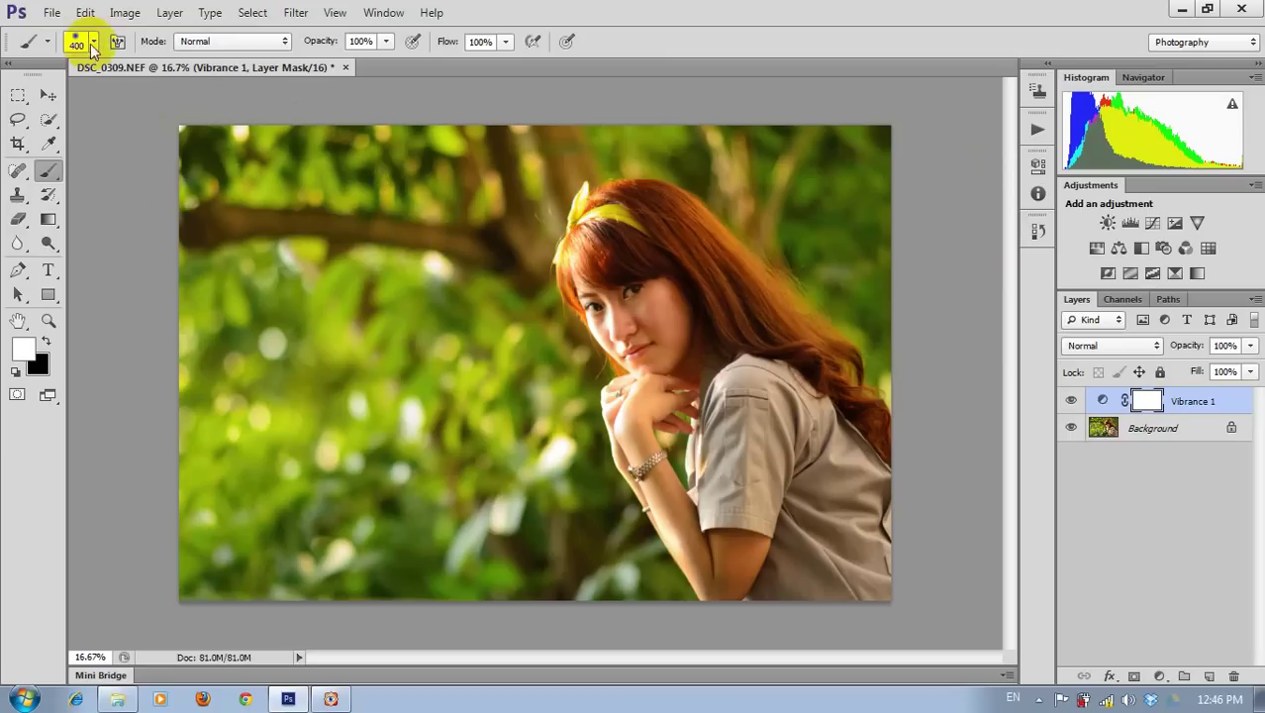
pyautogui.click(93, 44)
pyautogui.click(98, 191)
pyautogui.press('Return')
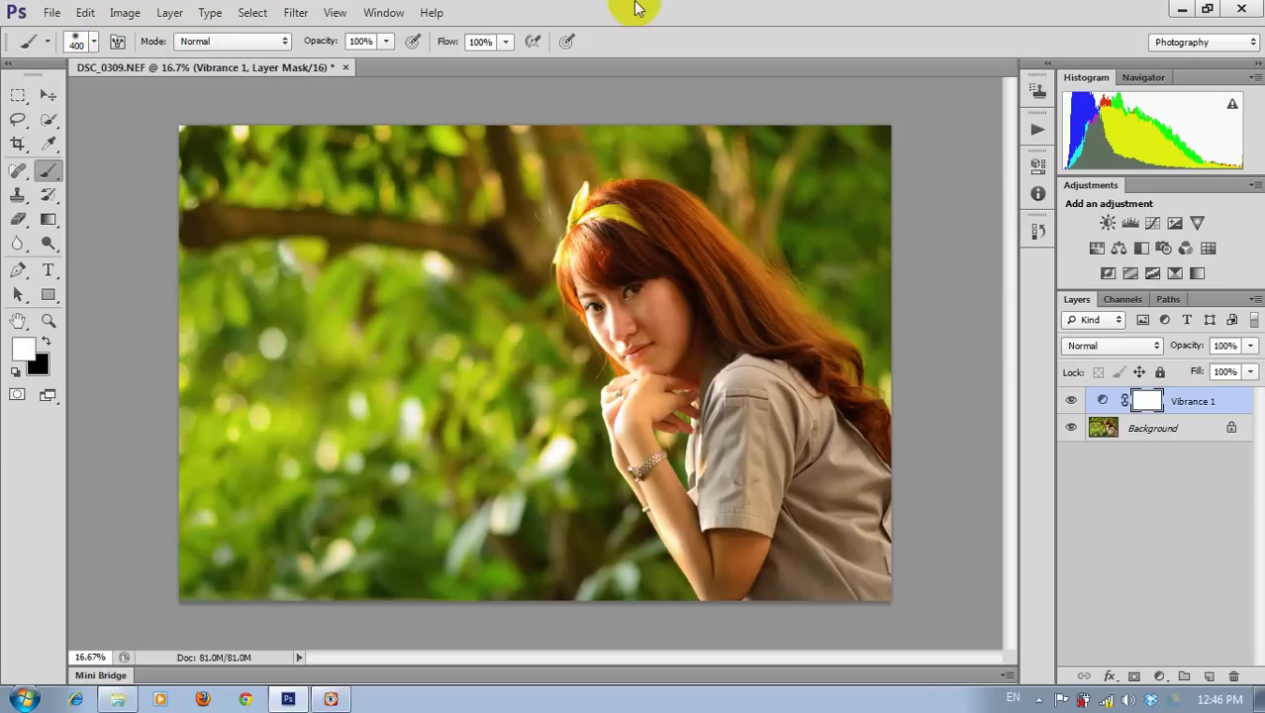
pyautogui.press('[')
pyautogui.press('[')
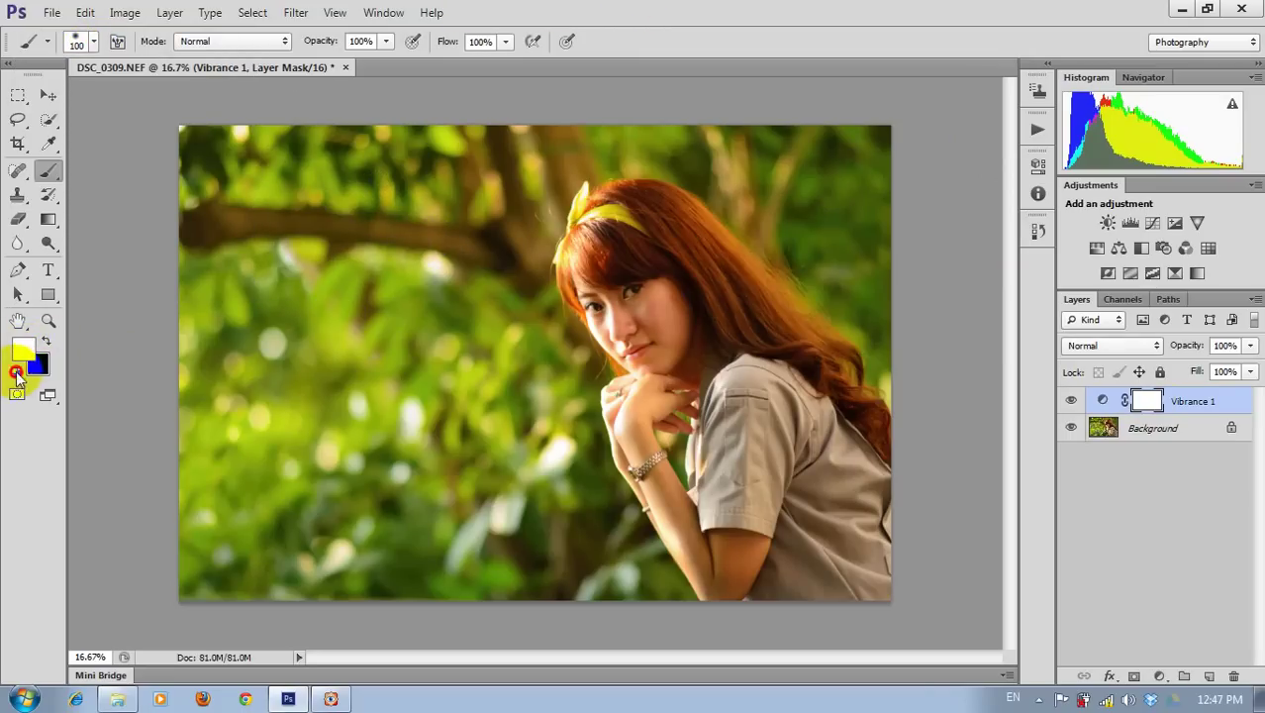
pyautogui.click(46, 341)
pyautogui.press('d')
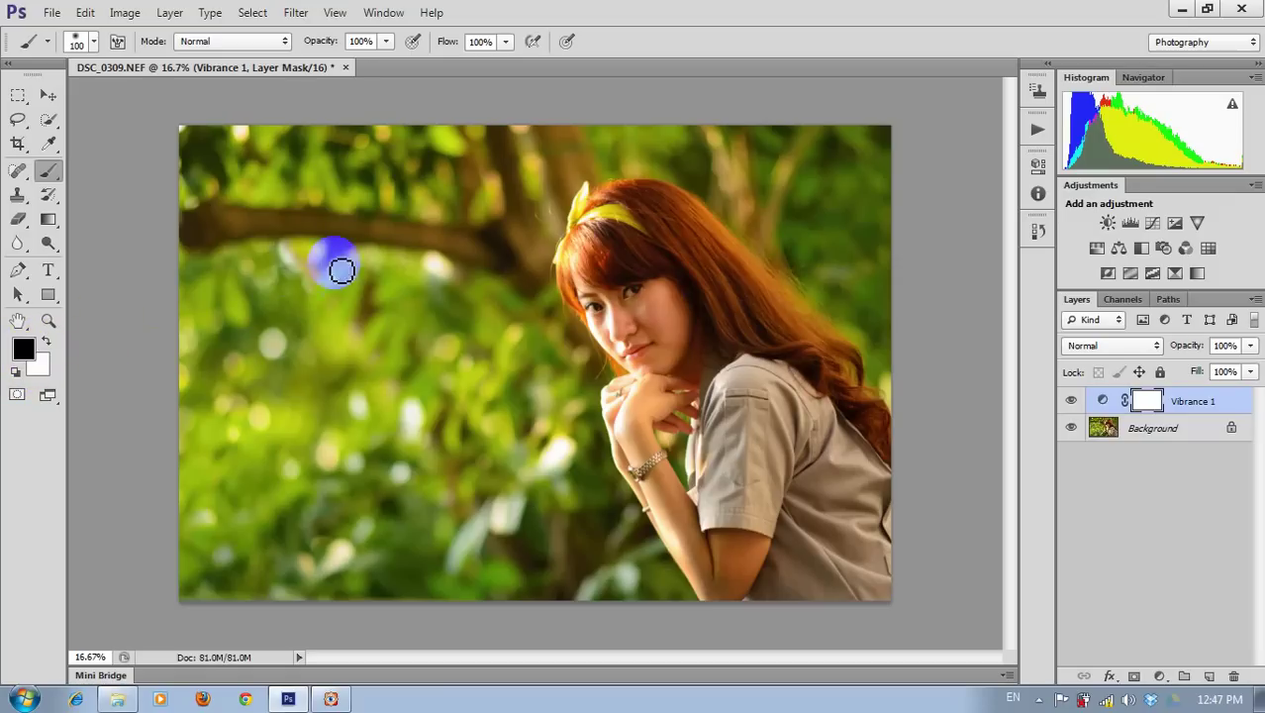
pyautogui.press(']')
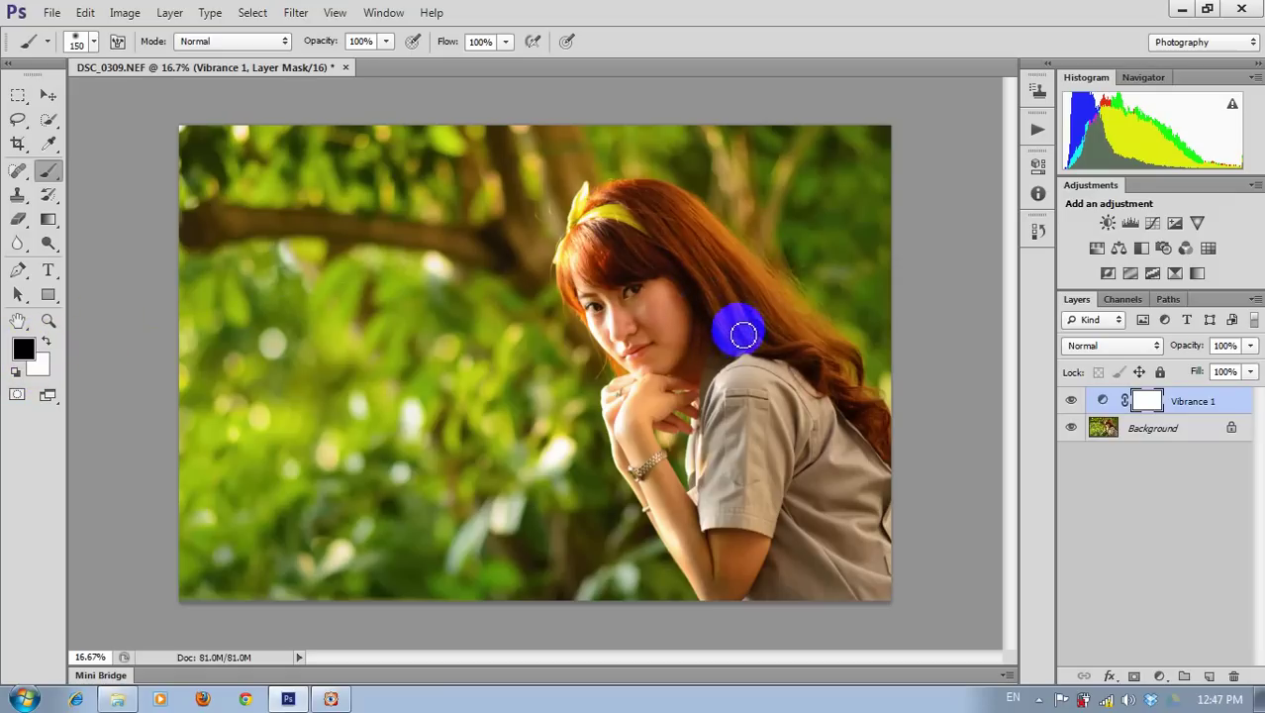
# - Paint the vibrance off the woman's face at 150 px, then toggle the layer and mask to compare
pyautogui.moveTo(731, 341); pyautogui.dragTo(826, 302)
pyautogui.press(']')
pyautogui.moveTo(716, 359)
pyautogui.mouseDown()
pyautogui.moveTo(565, 316)
pyautogui.moveTo(637, 324)
pyautogui.moveTo(651, 299)
pyautogui.moveTo(633, 342)
pyautogui.moveTo(649, 371)
pyautogui.moveTo(669, 344)
pyautogui.moveTo(595, 311)
pyautogui.moveTo(641, 338)
pyautogui.moveTo(666, 324)
pyautogui.moveTo(654, 401)
pyautogui.moveTo(672, 387)
pyautogui.moveTo(670, 414)
pyautogui.moveTo(638, 437)
pyautogui.moveTo(638, 489)
pyautogui.moveTo(660, 477)
pyautogui.moveTo(714, 584)
pyautogui.moveTo(742, 536)
pyautogui.moveTo(718, 525)
pyautogui.moveTo(757, 557)
pyautogui.moveTo(721, 535)
pyautogui.moveTo(711, 582)
pyautogui.moveTo(658, 522)
pyautogui.moveTo(616, 423)
pyautogui.moveTo(652, 398)
pyautogui.moveTo(668, 426)
pyautogui.mouseUp()
pyautogui.click(1069, 401)
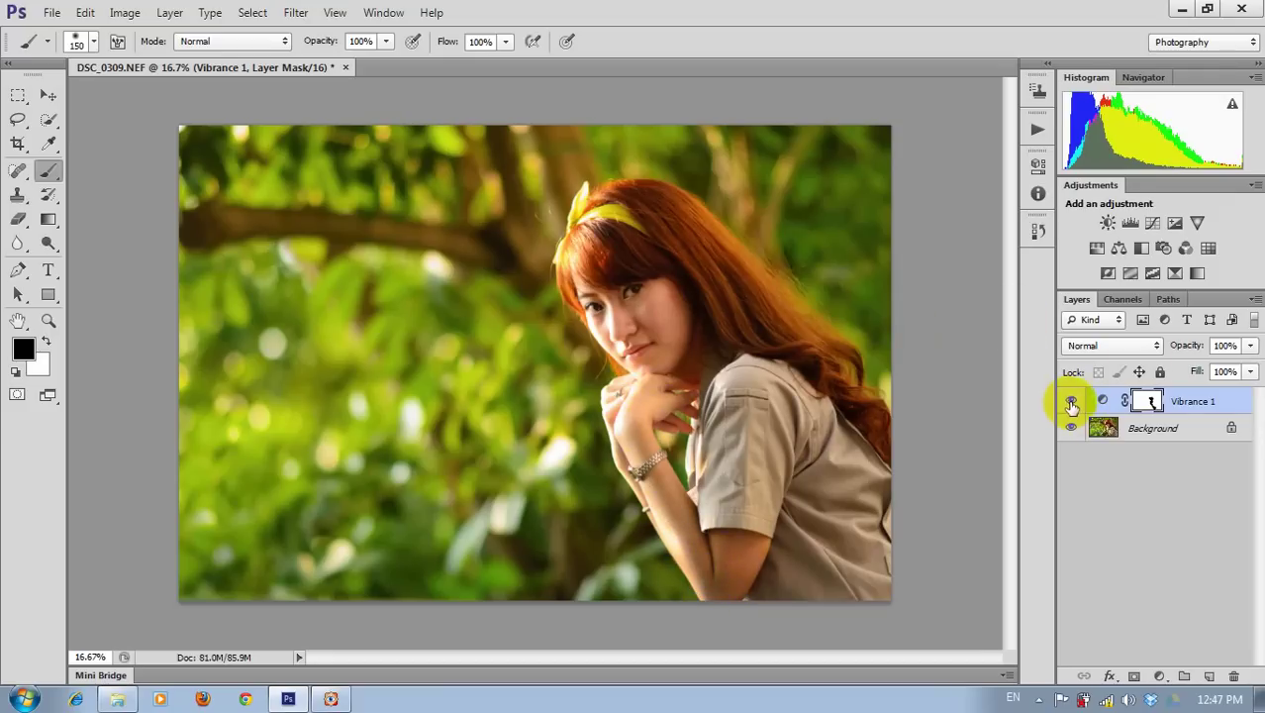
pyautogui.click(1073, 403)
pyautogui.click(1148, 401)
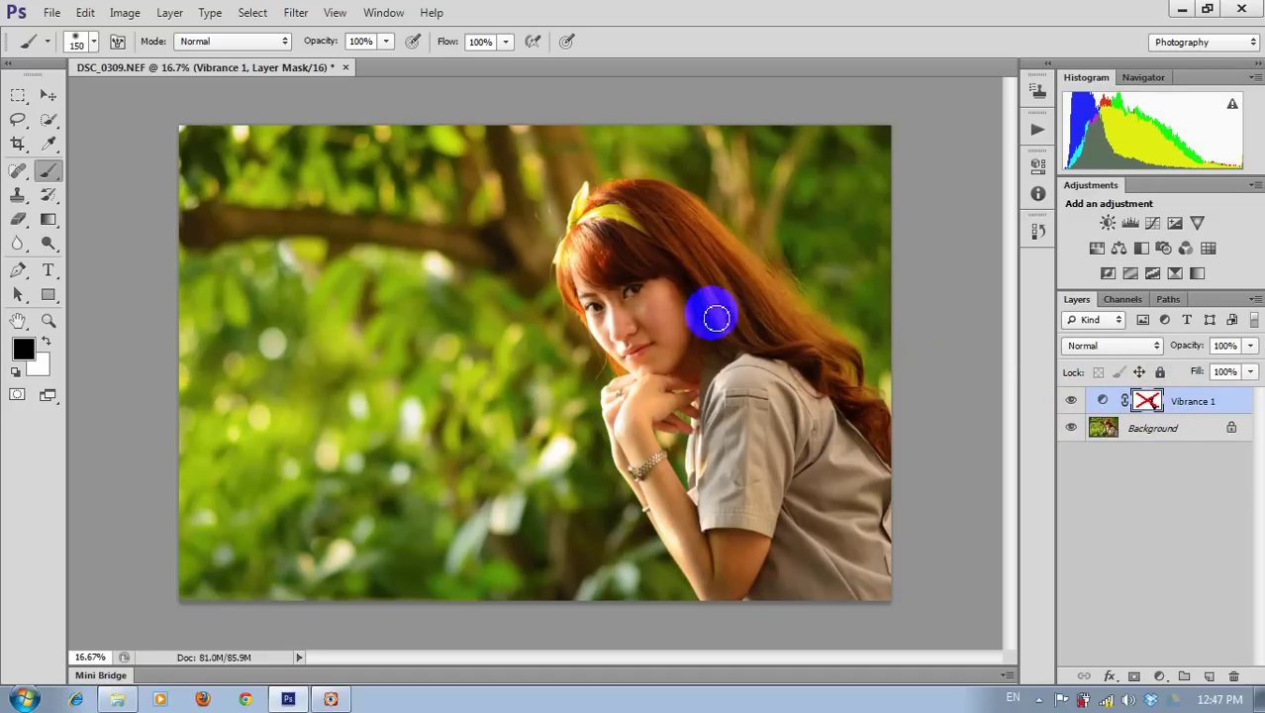
pyautogui.click(1148, 401)
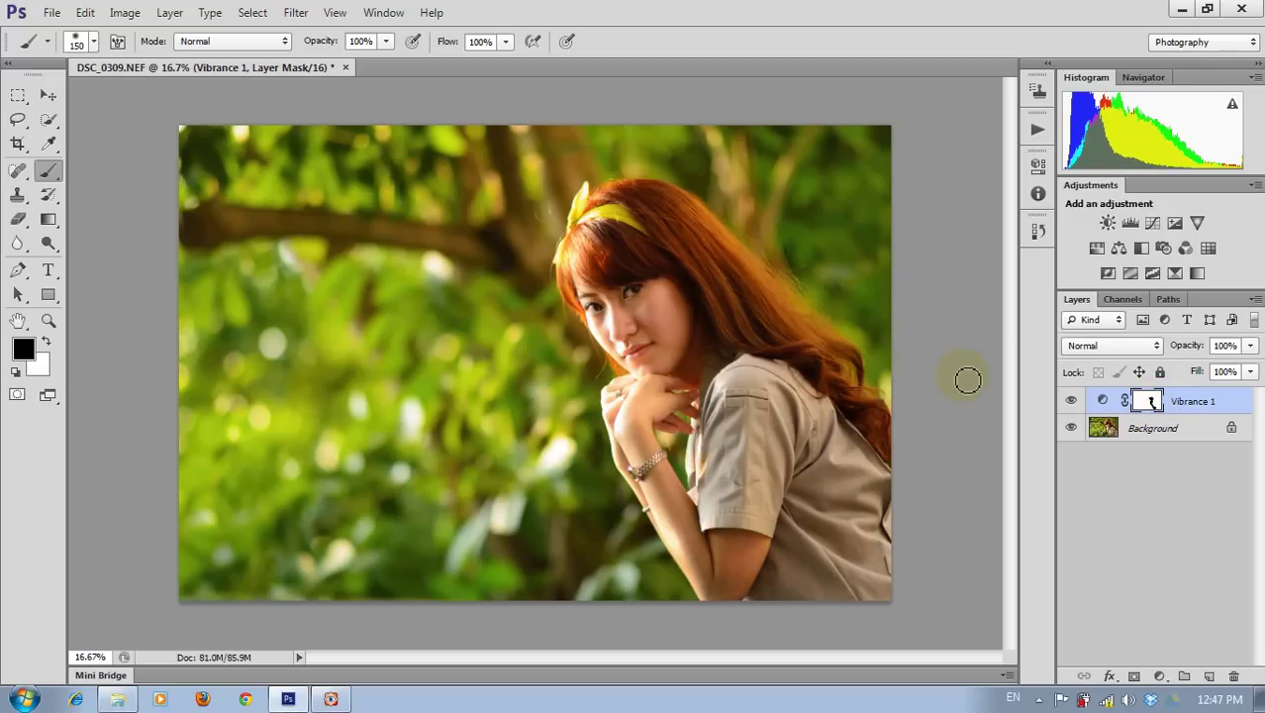
# - Add a Brightness/Contrast adjustment layer with Brightness 26 and Contrast 6
pyautogui.click(1108, 224)
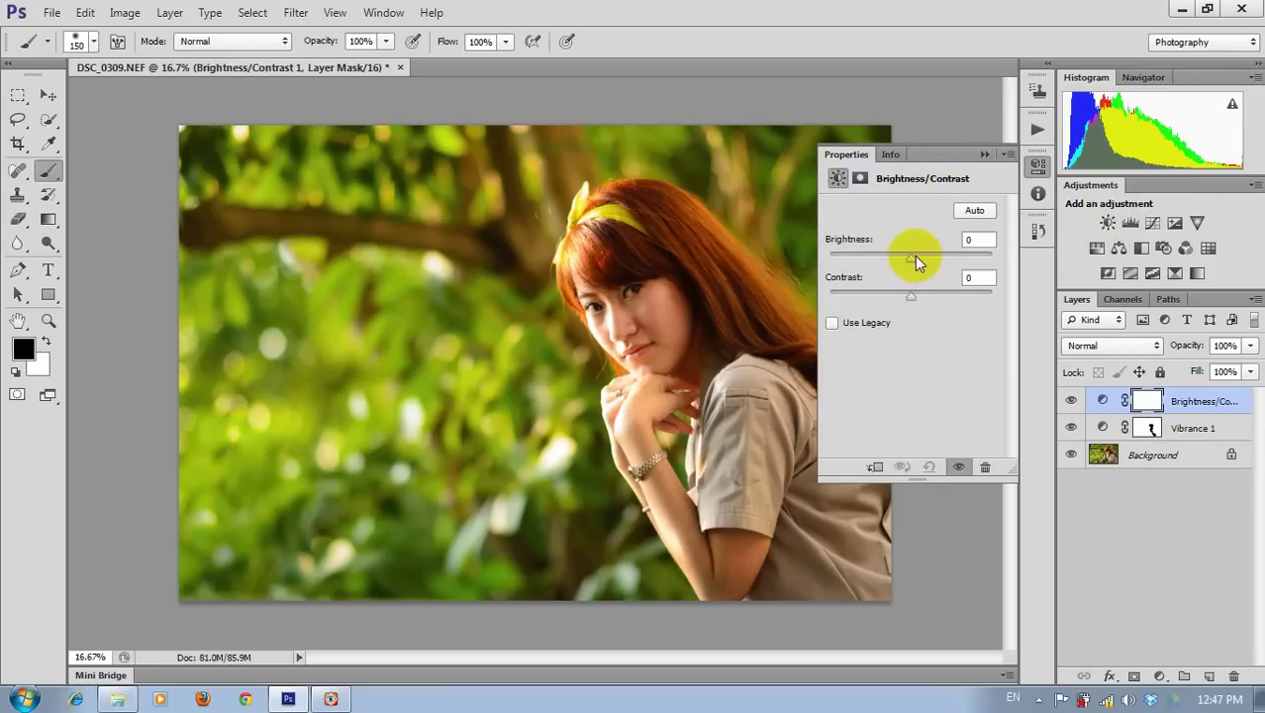
pyautogui.moveTo(913, 257); pyautogui.dragTo(916, 261)
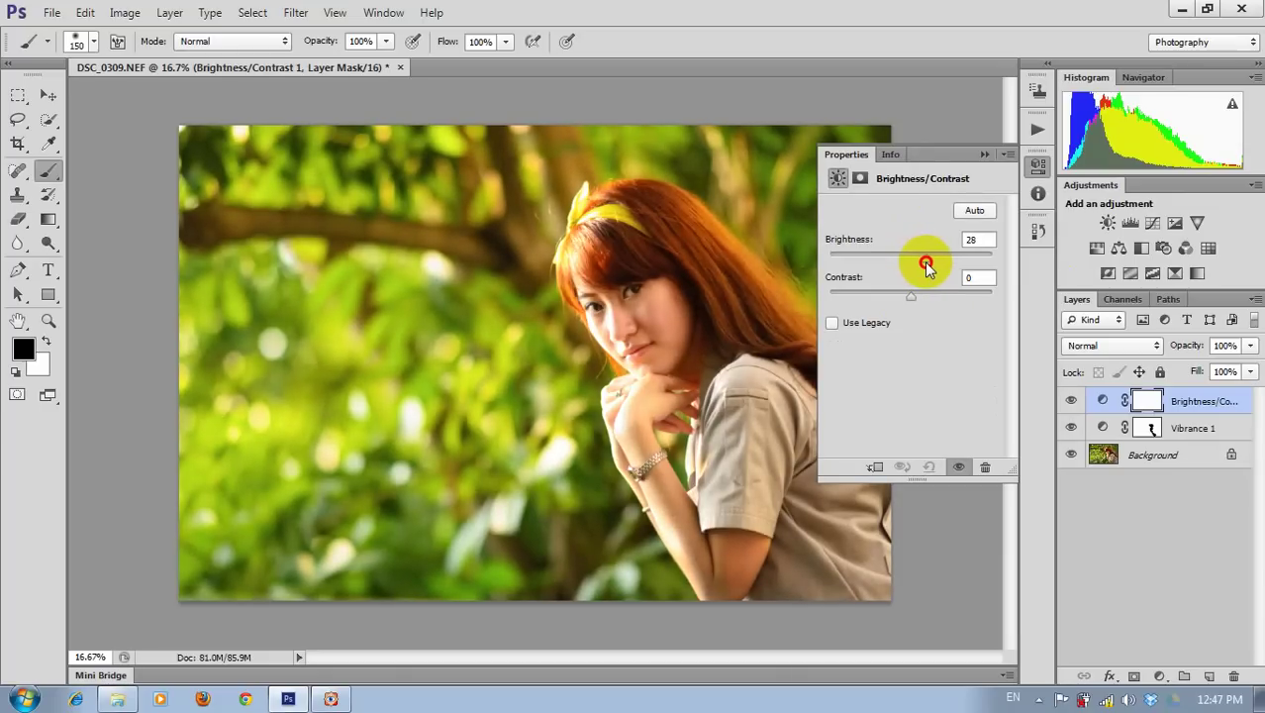
pyautogui.moveTo(924, 264); pyautogui.dragTo(908, 296)
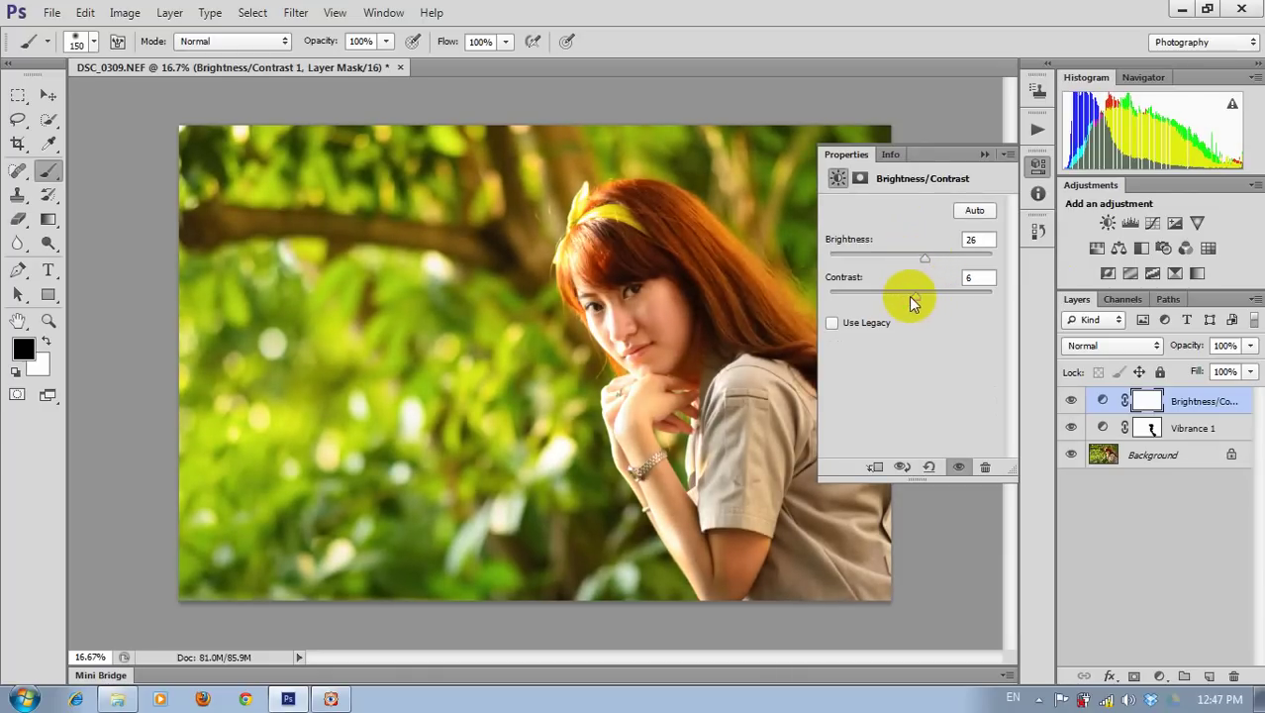
pyautogui.click(985, 155)
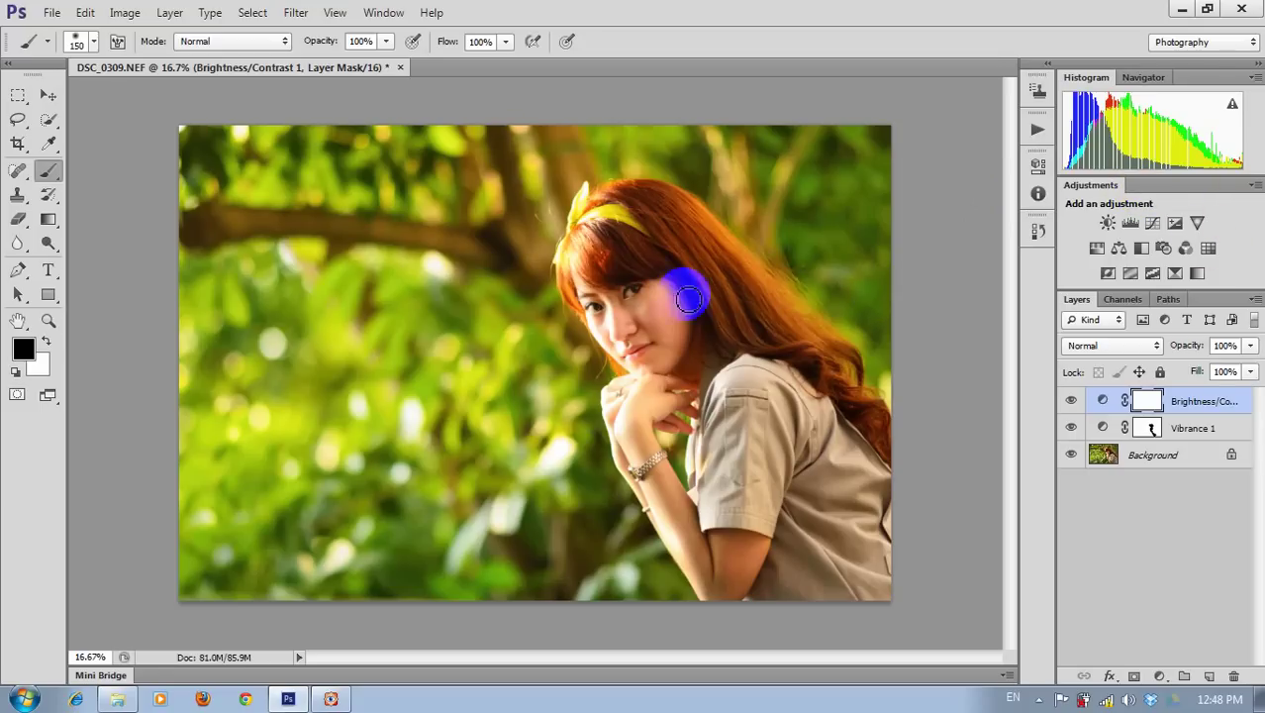
# - Add a second Brightness/Contrast layer set to Brightness 28 and Contrast 23
pyautogui.click(1109, 223)
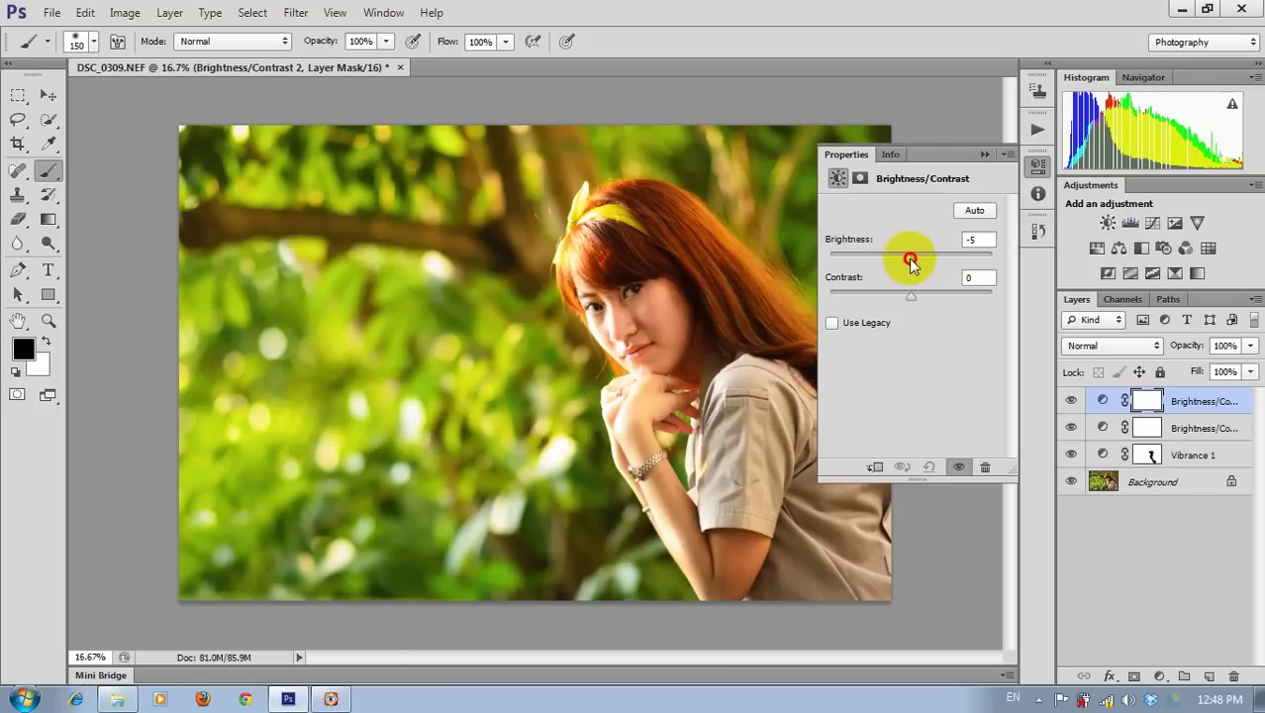
pyautogui.moveTo(909, 260); pyautogui.dragTo(923, 267)
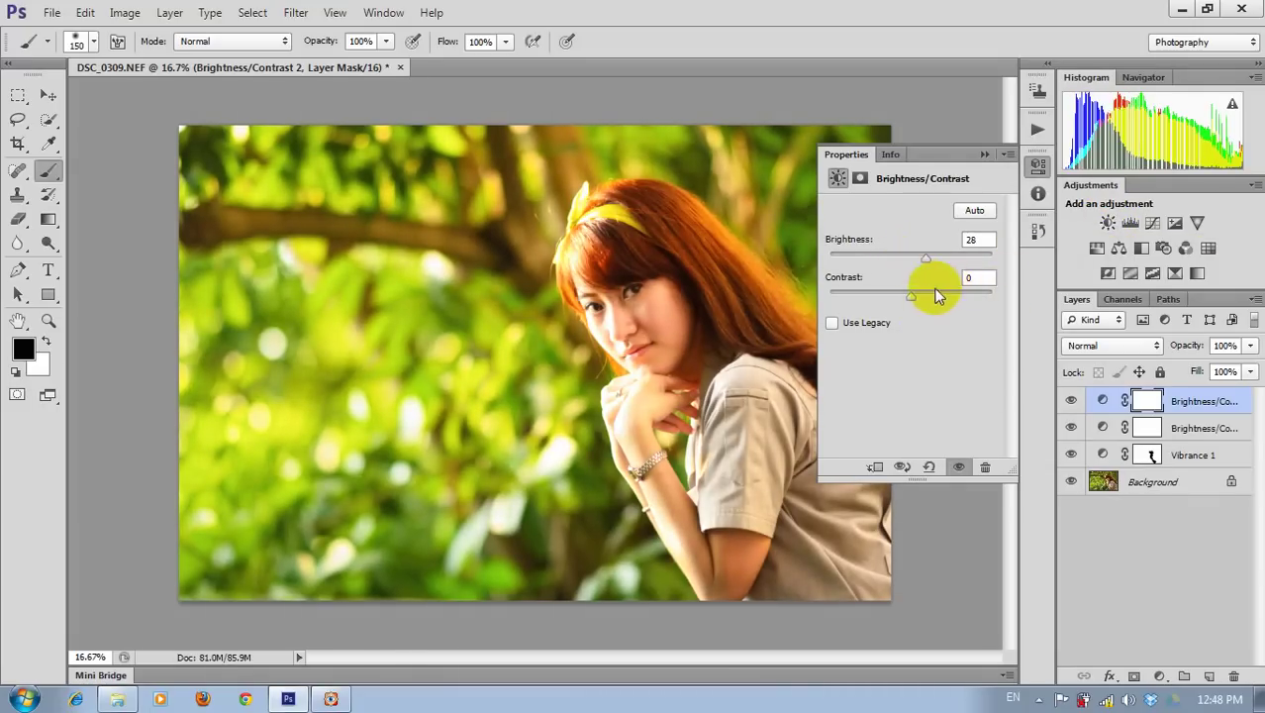
pyautogui.moveTo(911, 294); pyautogui.dragTo(921, 297)
pyautogui.moveTo(930, 300); pyautogui.dragTo(929, 298)
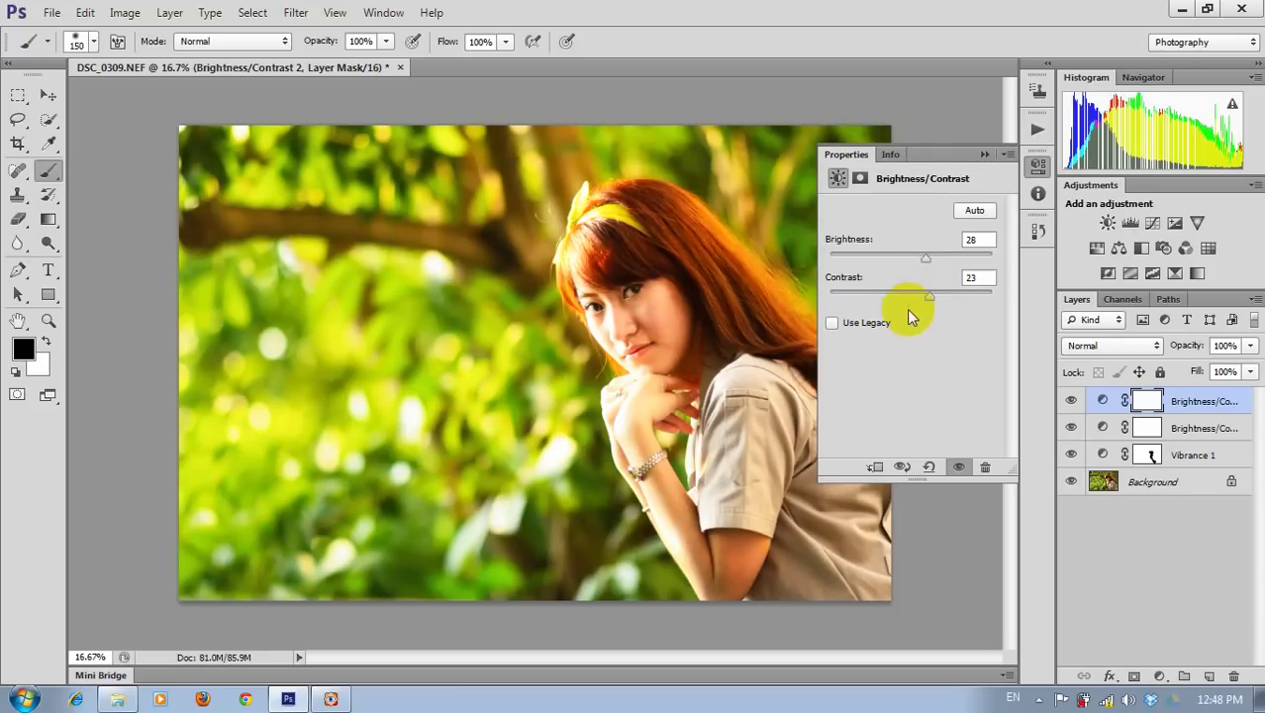
pyautogui.click(985, 155)
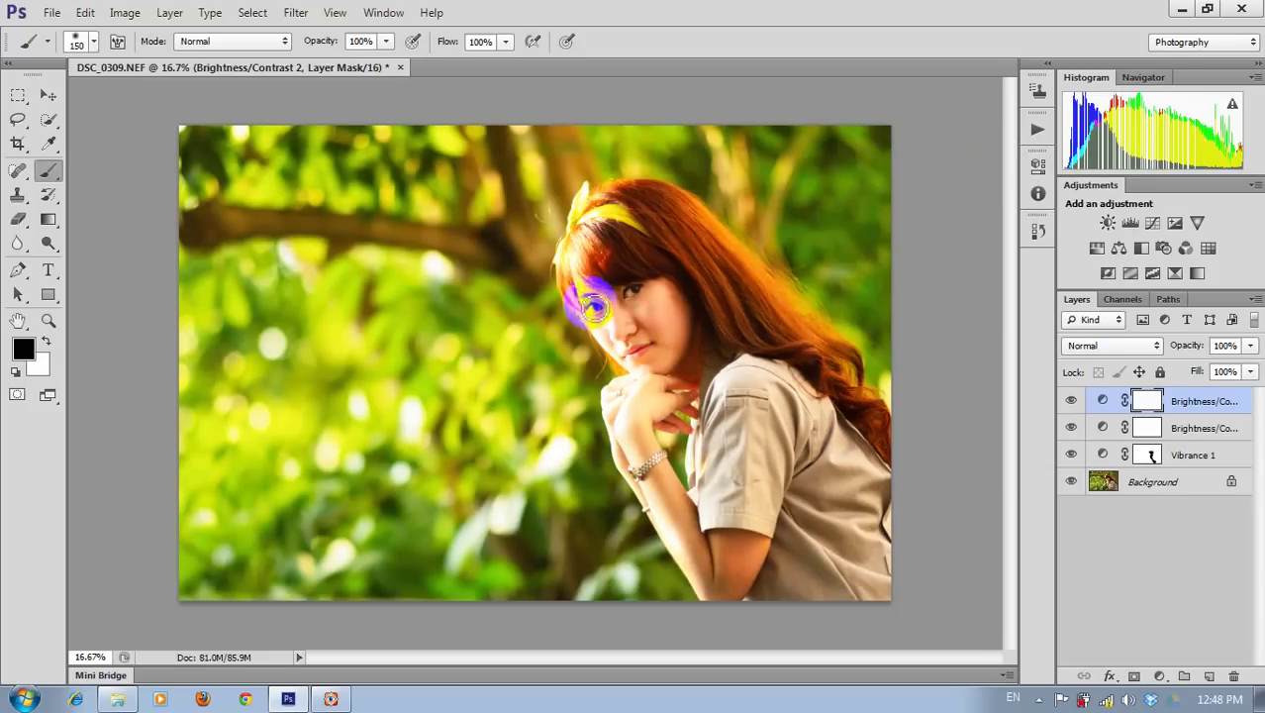
# - Paint the woman's face, lips and the left background out of Brightness/Contrast 2's mask
pyautogui.moveTo(639, 312); pyautogui.dragTo(711, 325)
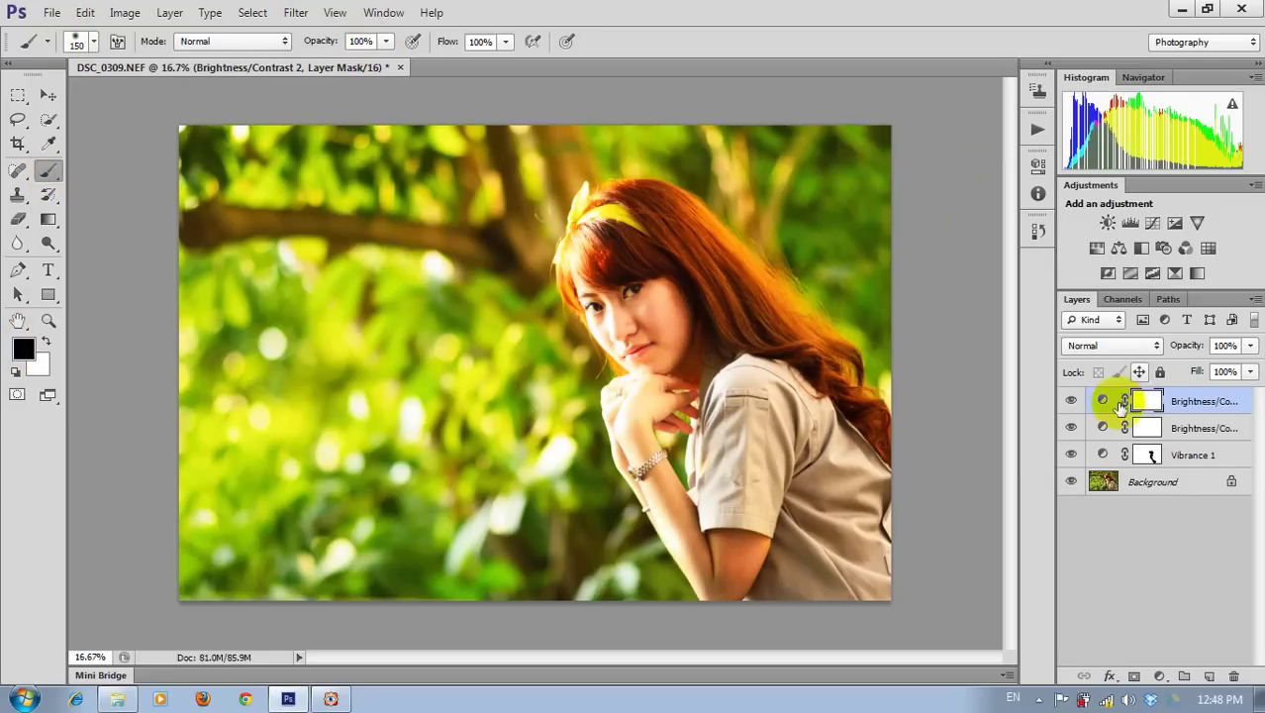
pyautogui.click(1147, 400)
pyautogui.moveTo(645, 336)
pyautogui.mouseDown()
pyautogui.moveTo(638, 346)
pyautogui.moveTo(599, 322)
pyautogui.moveTo(596, 285)
pyautogui.moveTo(641, 317)
pyautogui.moveTo(627, 282)
pyautogui.moveTo(650, 277)
pyautogui.moveTo(673, 356)
pyautogui.moveTo(636, 342)
pyautogui.moveTo(605, 294)
pyautogui.moveTo(601, 326)
pyautogui.moveTo(646, 387)
pyautogui.moveTo(619, 401)
pyautogui.moveTo(646, 500)
pyautogui.moveTo(682, 522)
pyautogui.moveTo(718, 592)
pyautogui.moveTo(720, 559)
pyautogui.moveTo(757, 556)
pyautogui.moveTo(749, 581)
pyautogui.moveTo(686, 559)
pyautogui.moveTo(658, 523)
pyautogui.moveTo(678, 514)
pyautogui.moveTo(647, 463)
pyautogui.moveTo(682, 344)
pyautogui.moveTo(638, 338)
pyautogui.moveTo(599, 311)
pyautogui.moveTo(636, 339)
pyautogui.moveTo(634, 405)
pyautogui.moveTo(715, 407)
pyautogui.mouseUp()
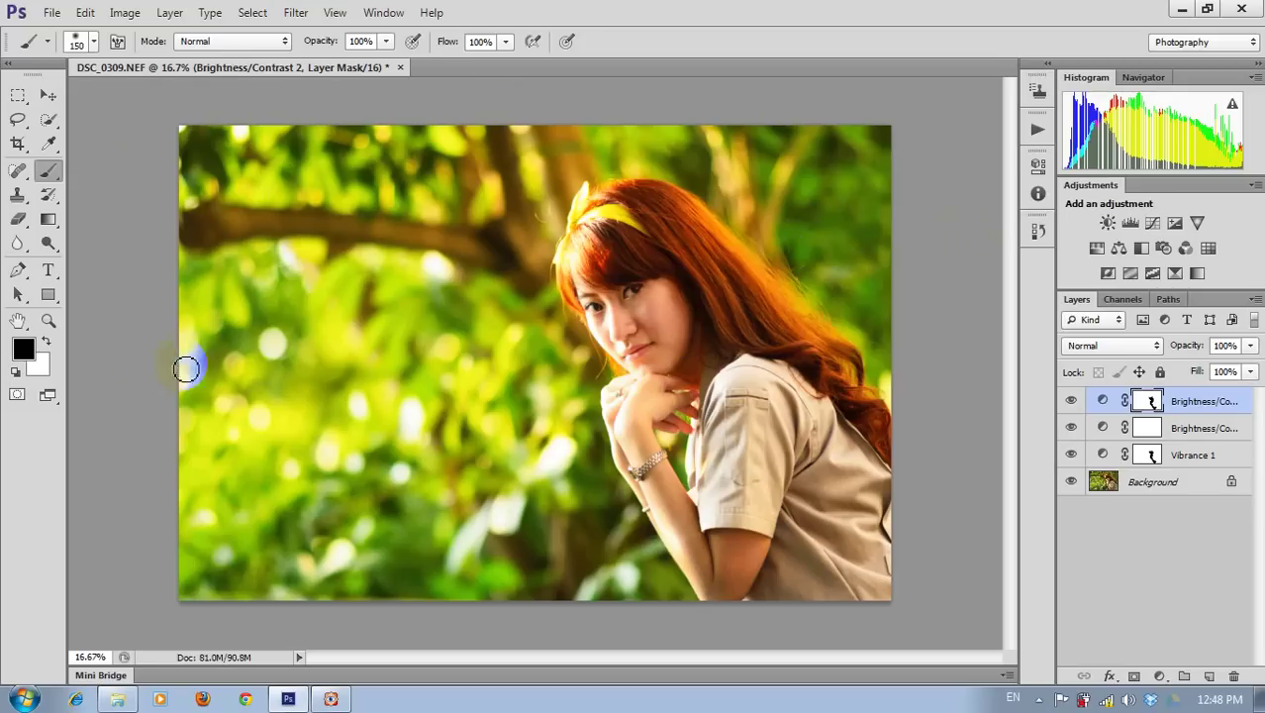
pyautogui.moveTo(491, 264); pyautogui.dragTo(475, 175)
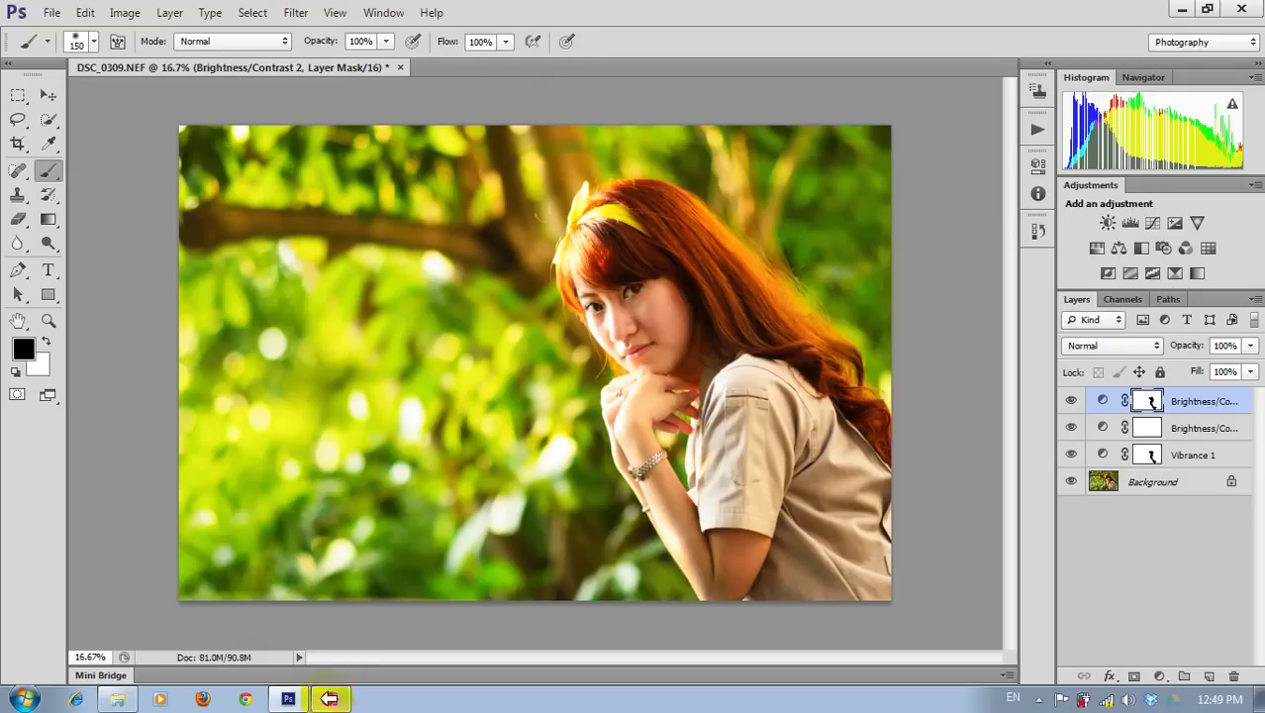
pyautogui.click(330, 699)
# - Send DSC_0309.jpg from FastStone to Photoshop as a second document beside the NEF edit
pyautogui.click(84, 109)
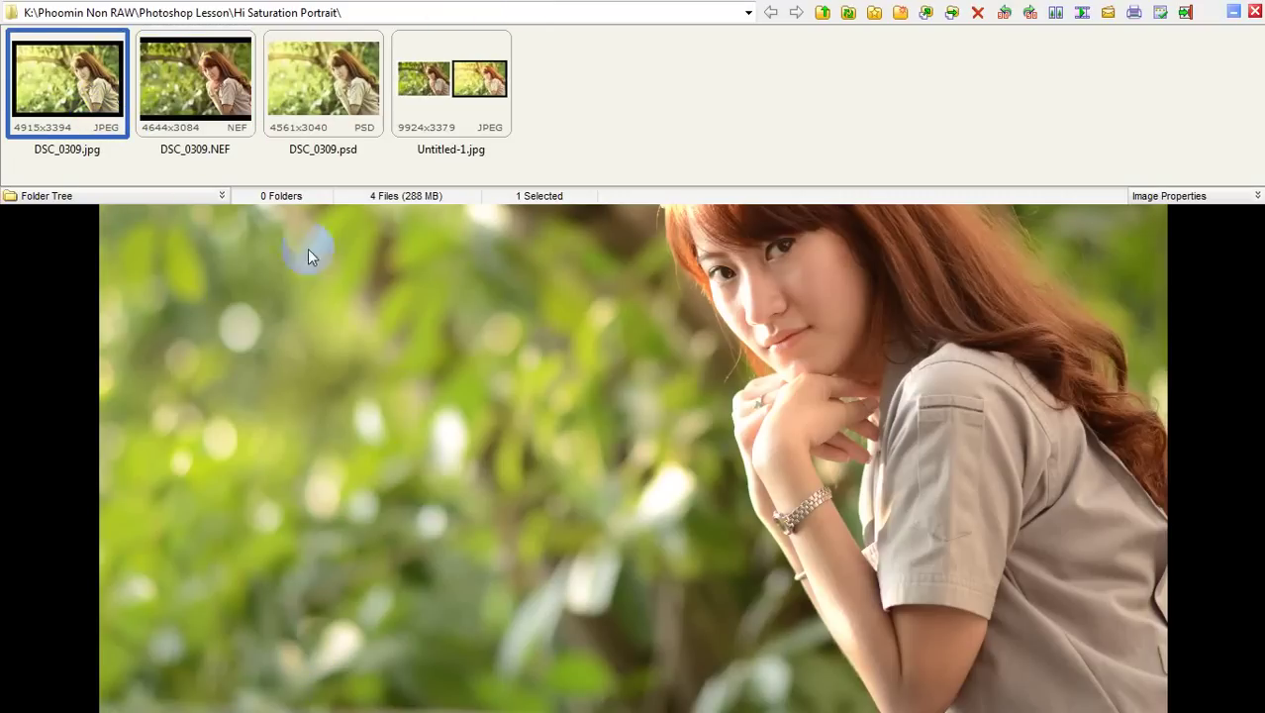
pyautogui.click(457, 450)
pyautogui.press('e')
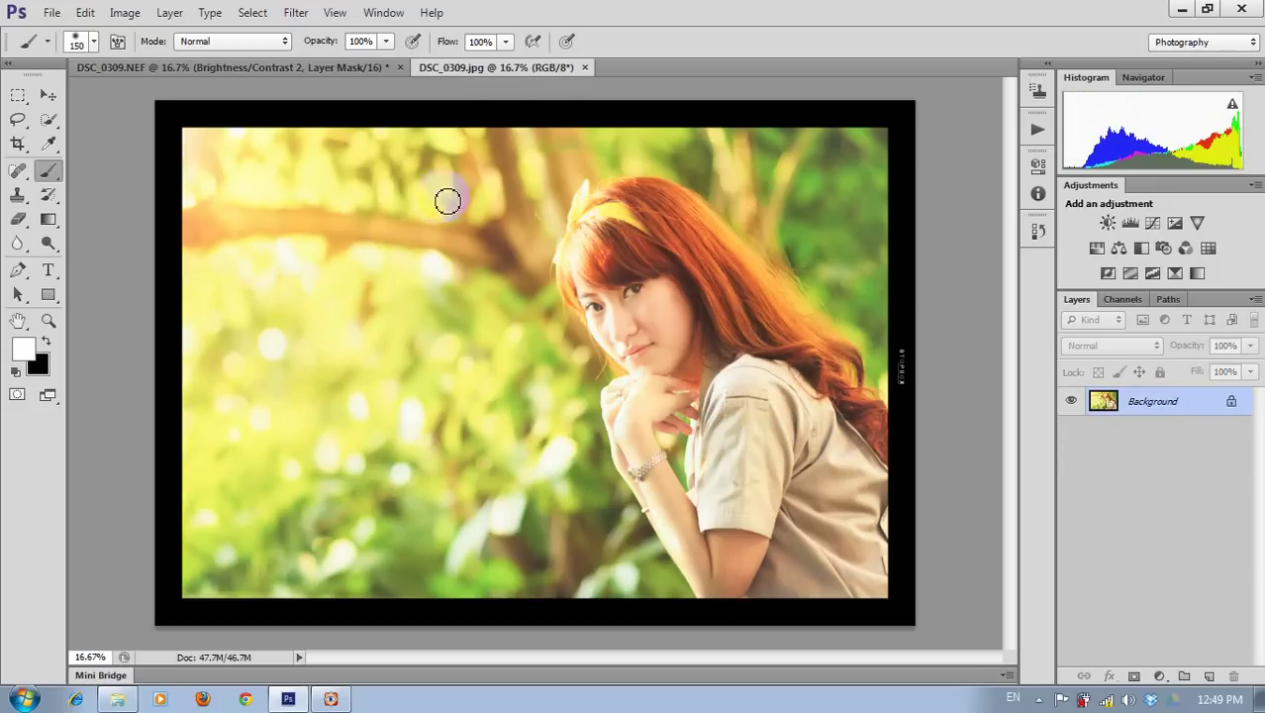
pyautogui.click(315, 67)
pyautogui.moveTo(445, 113); pyautogui.dragTo(725, 168)
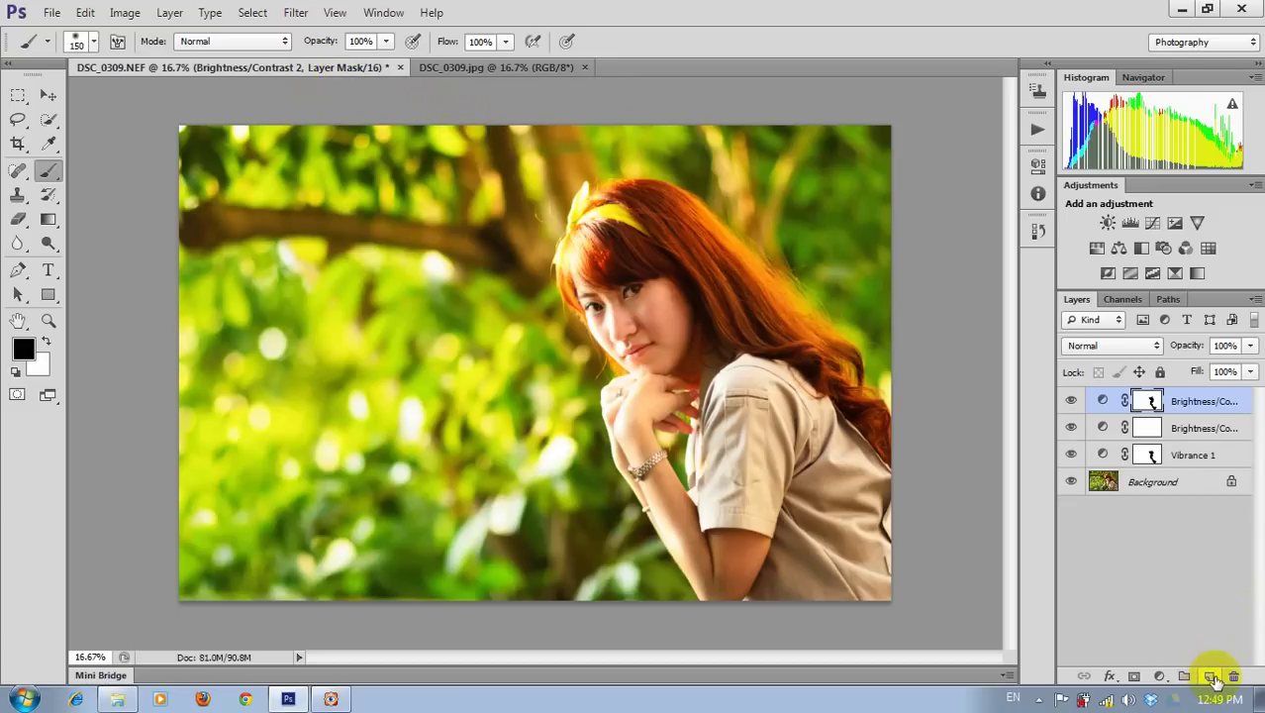
# - Add a third Brightness/Contrast layer at Brightness 102 and invert its mask to black
pyautogui.click(1107, 222)
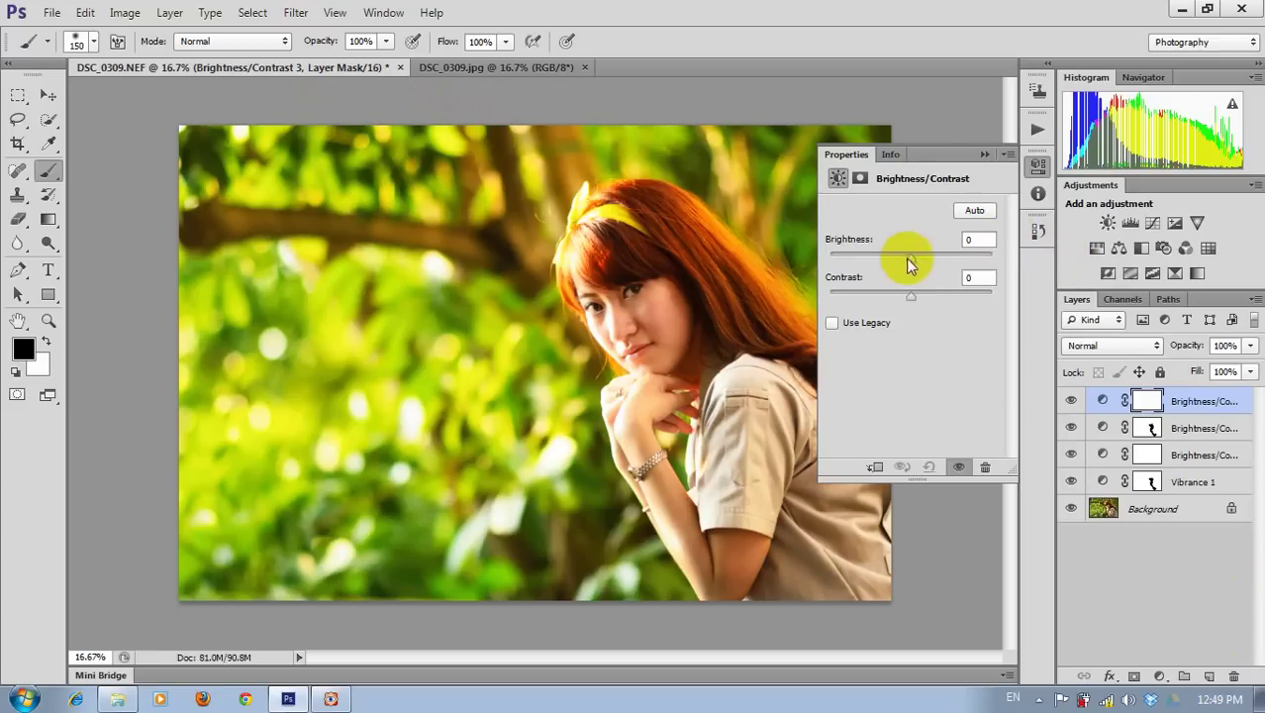
pyautogui.moveTo(911, 258); pyautogui.dragTo(960, 255)
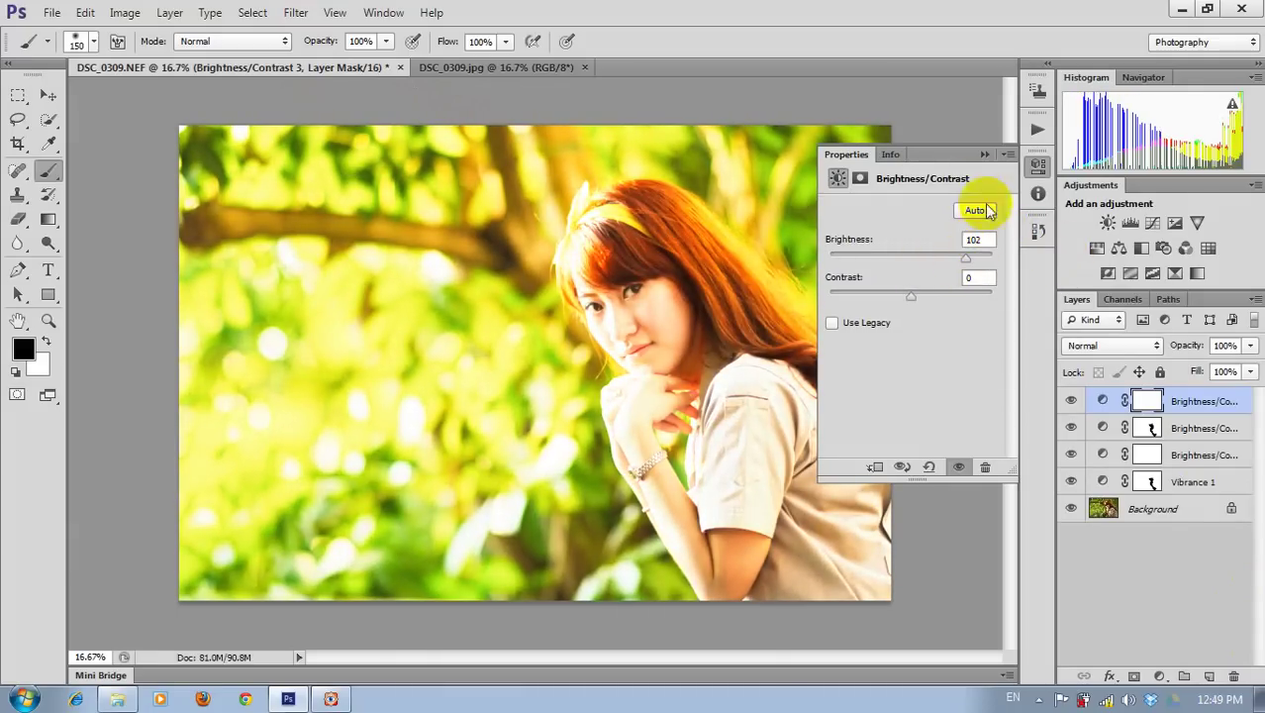
pyautogui.click(985, 155)
pyautogui.doubleClick(1148, 406)
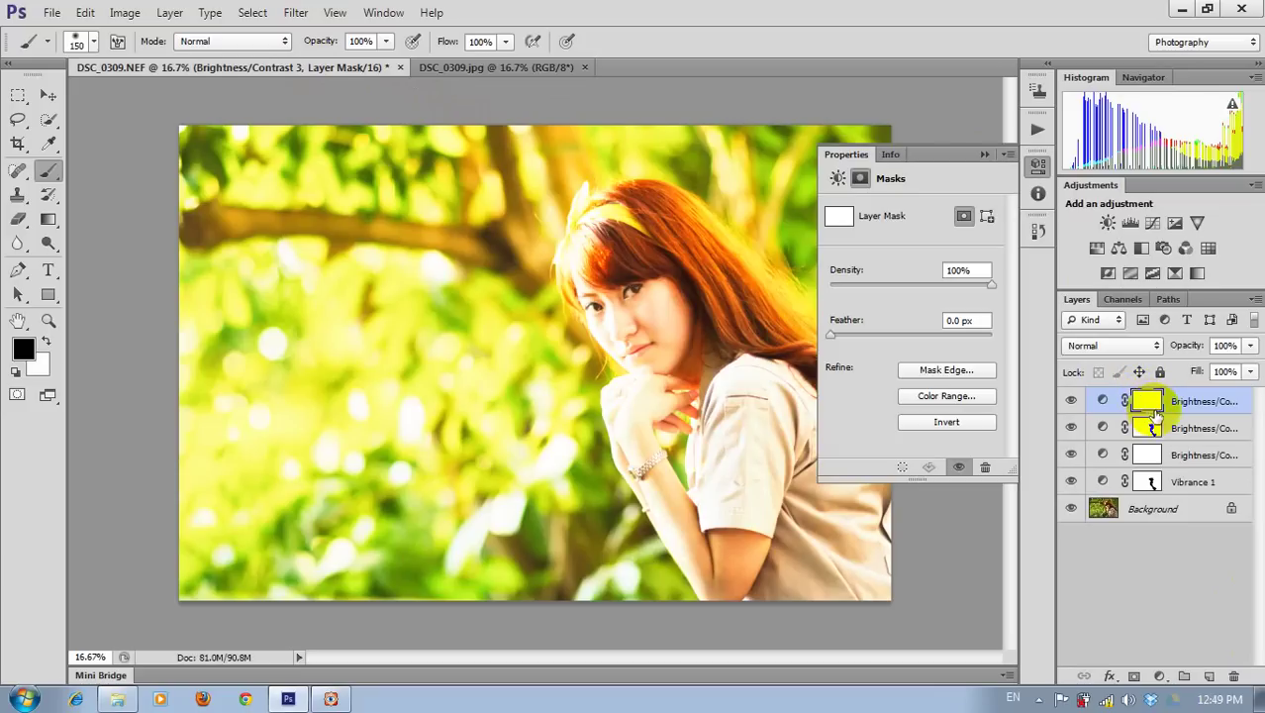
pyautogui.click(985, 155)
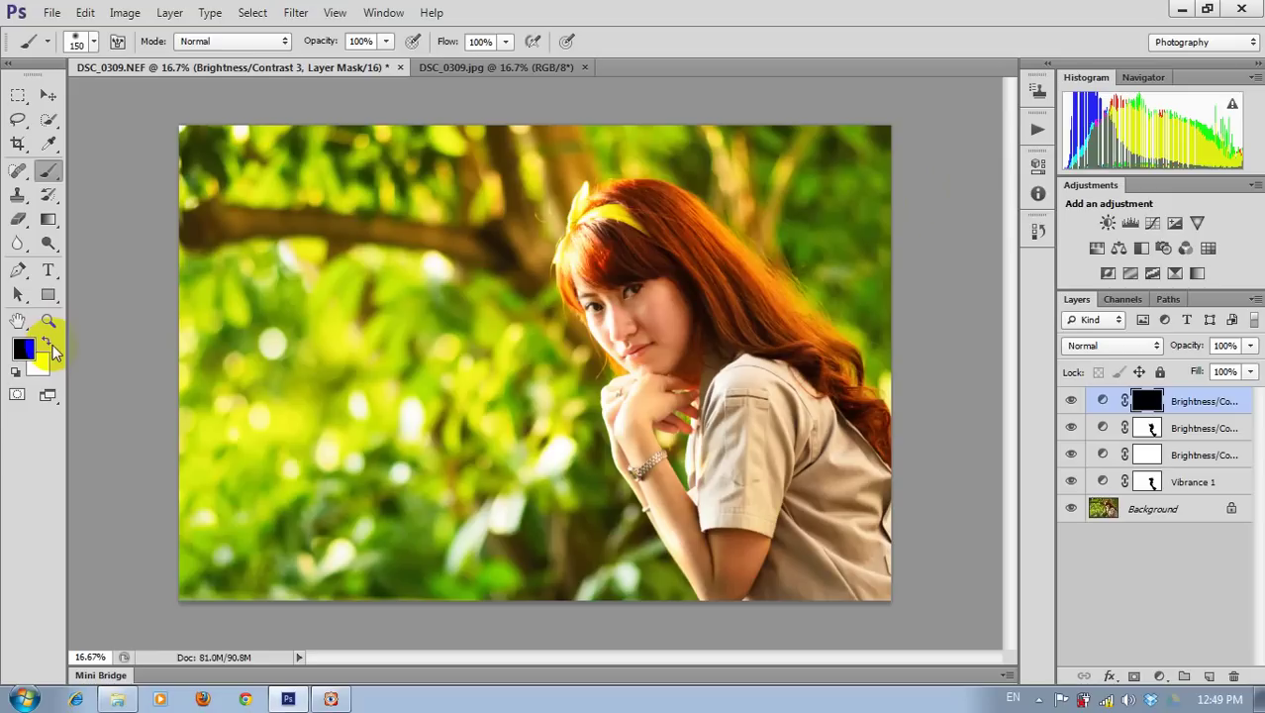
# - Paint white with a large brush on the black mask to reveal brightening in the upper-left background
pyautogui.press('d')
pyautogui.click(52, 176)
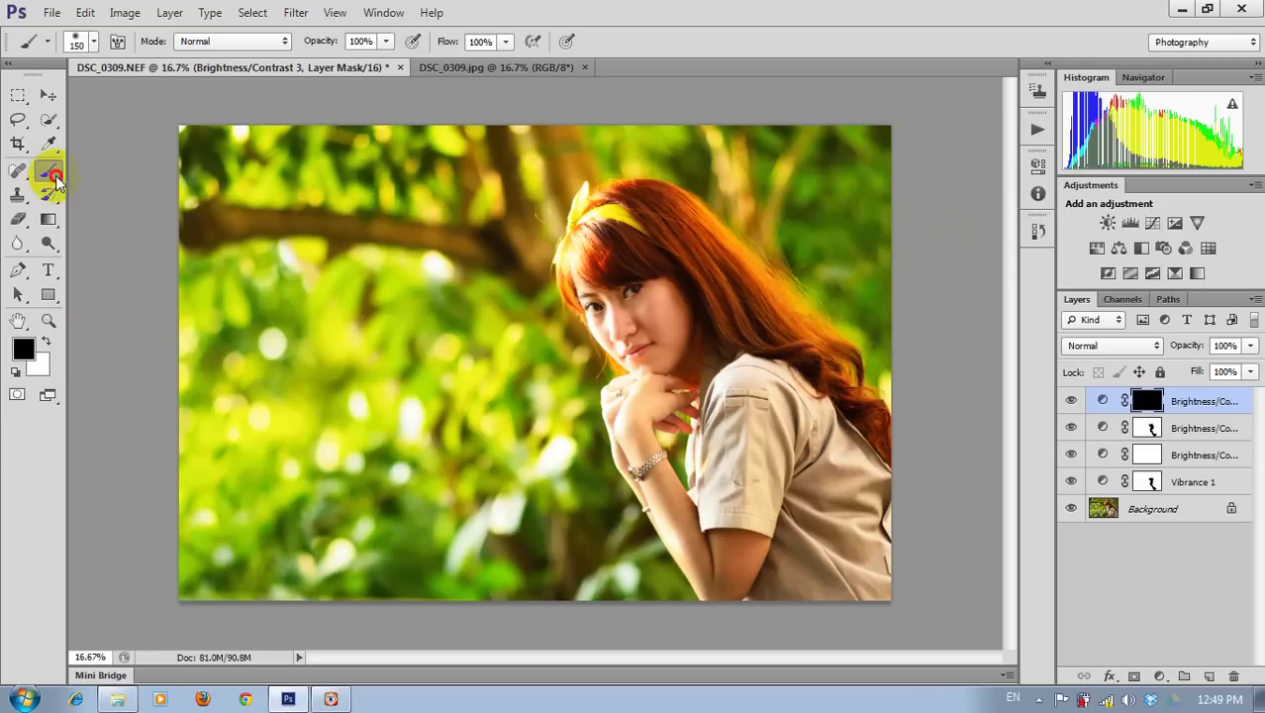
pyautogui.click(45, 341)
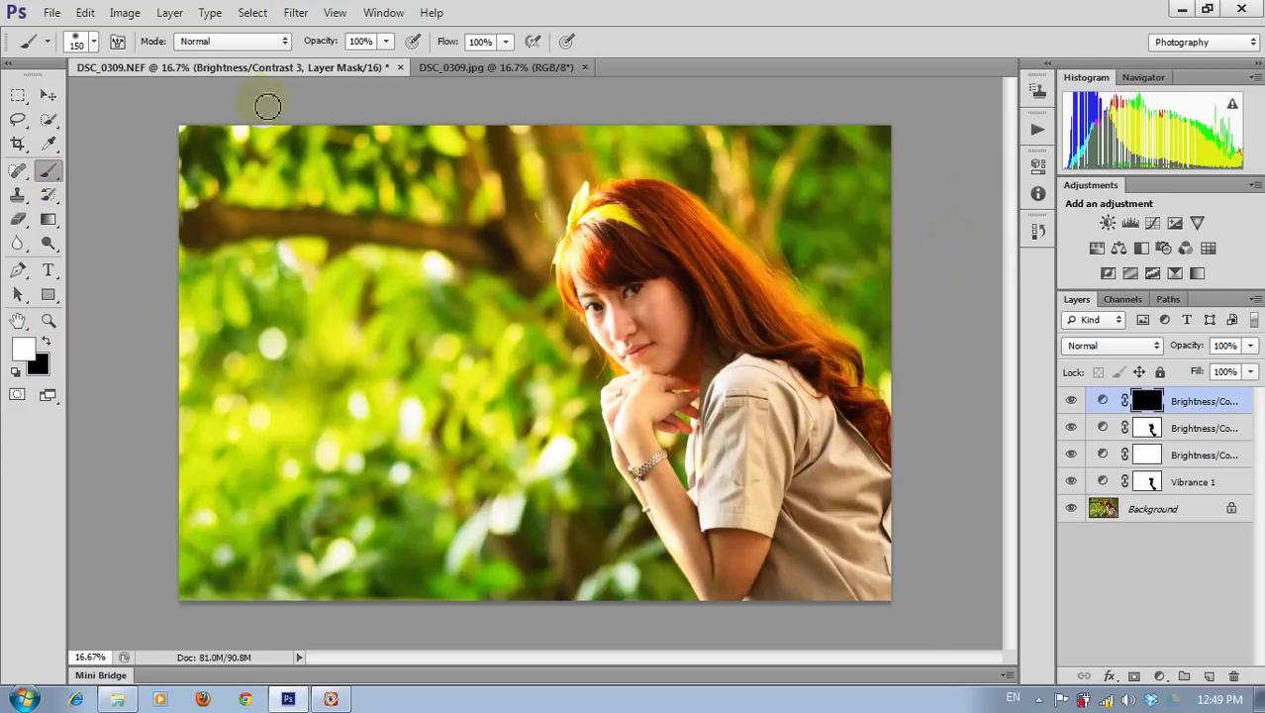
pyautogui.click(81, 42)
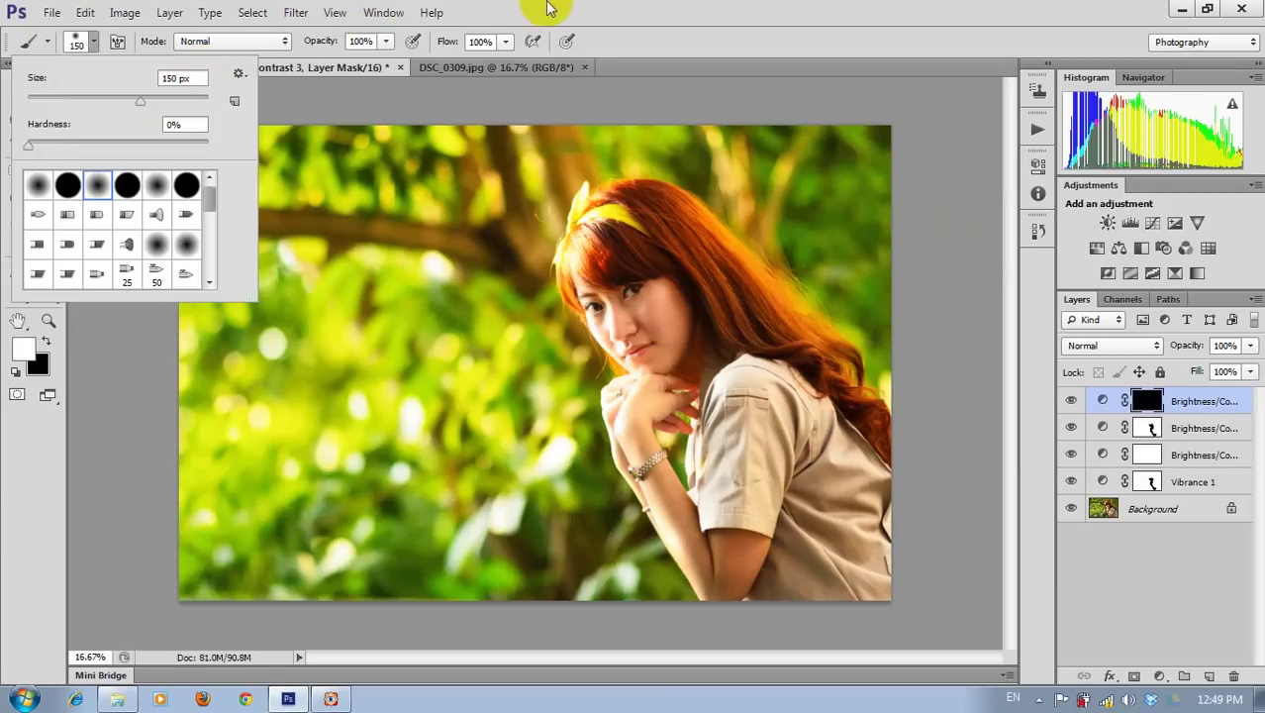
pyautogui.press('Return')
pyautogui.press(']')
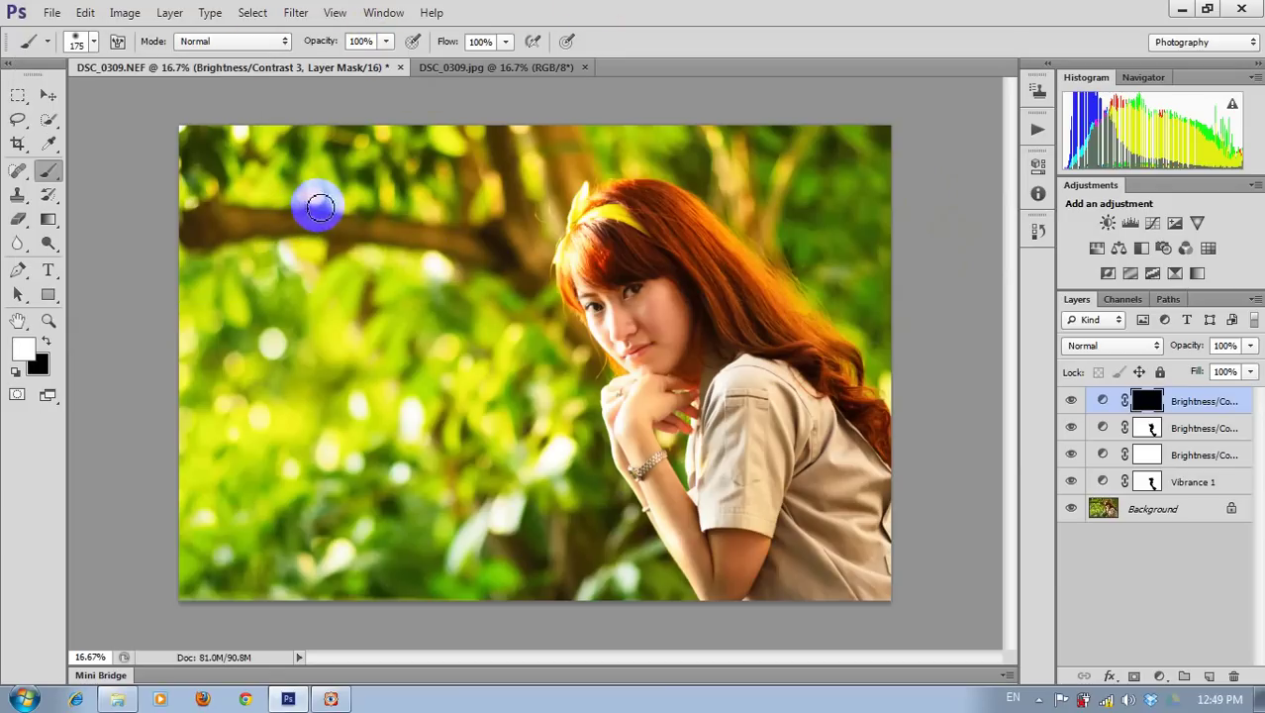
pyautogui.press(']')
pyautogui.press(']')
pyautogui.press(']')
pyautogui.press(']')
pyautogui.press(']')
pyautogui.press(']')
pyautogui.press(']')
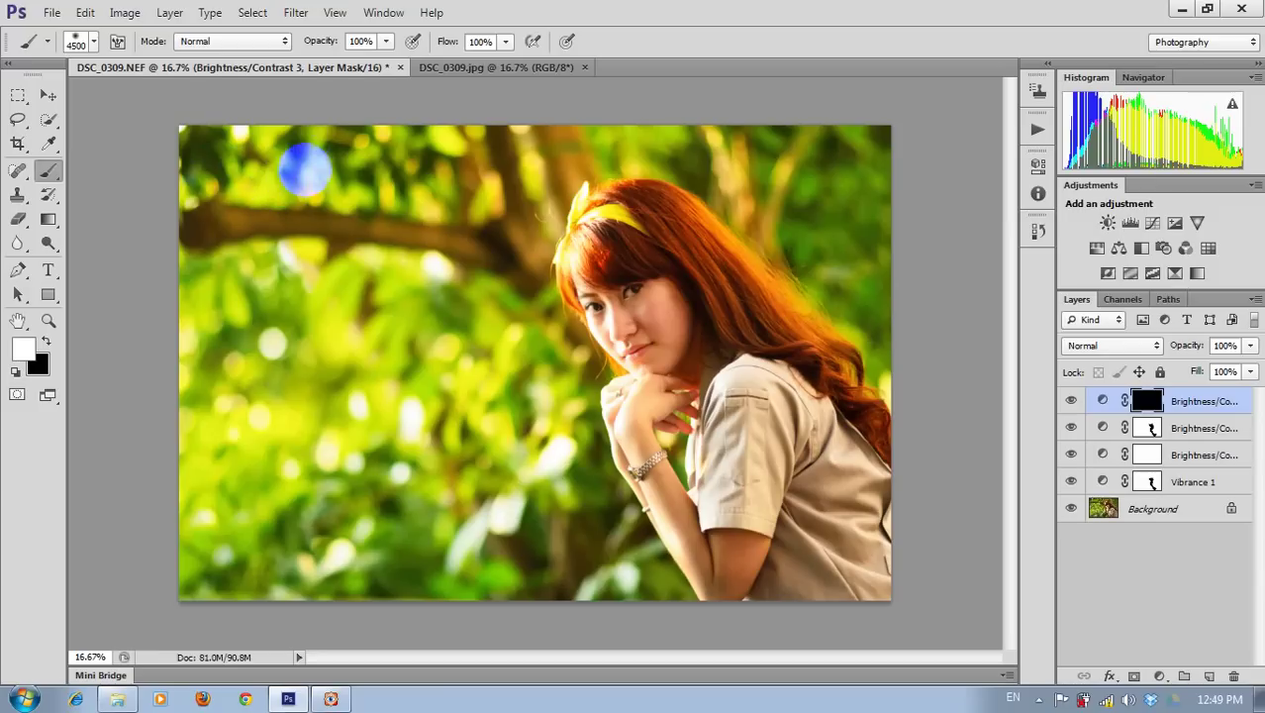
pyautogui.click(356, 297)
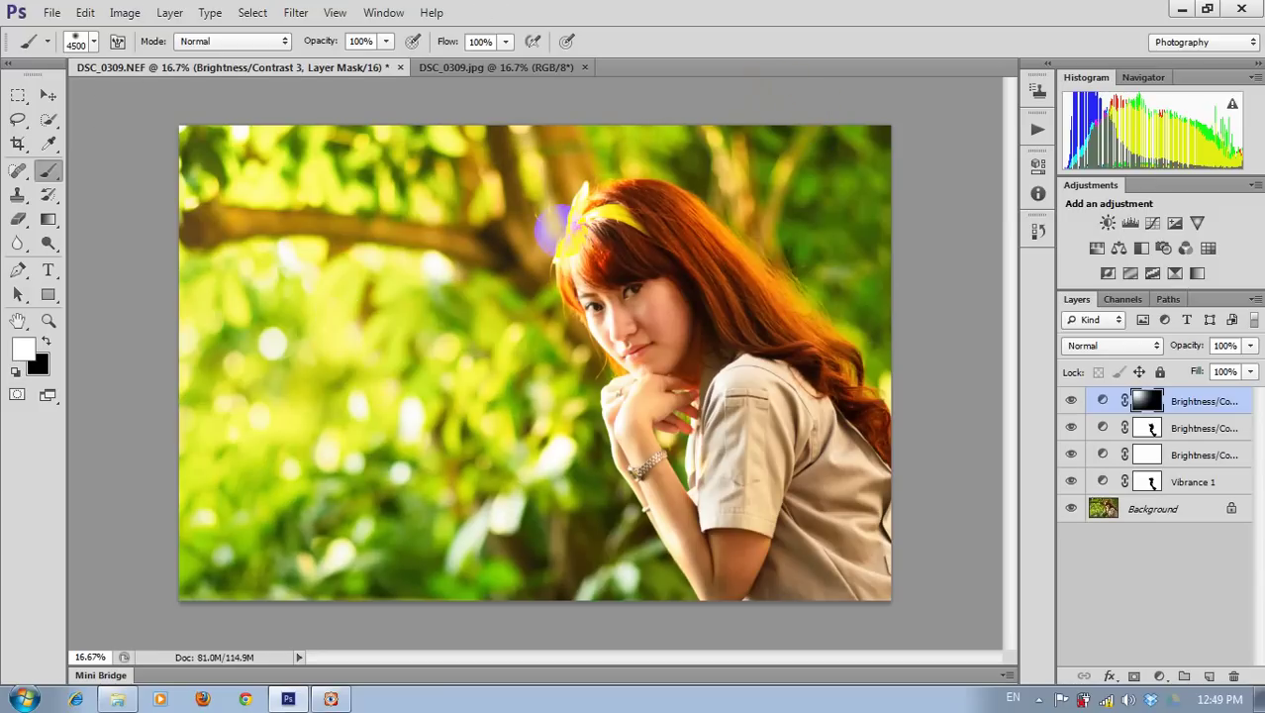
pyautogui.press('[')
pyautogui.press('[')
pyautogui.press('[')
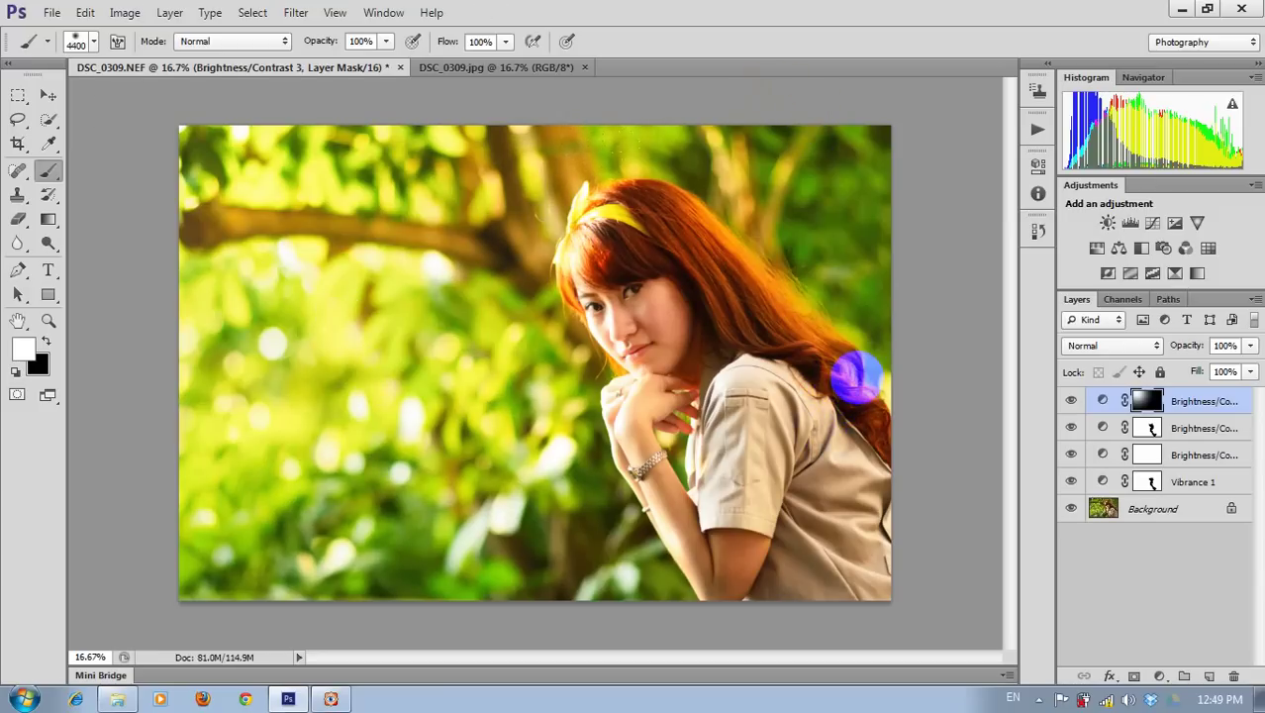
pyautogui.press('[')
pyautogui.press('[')
pyautogui.press('[')
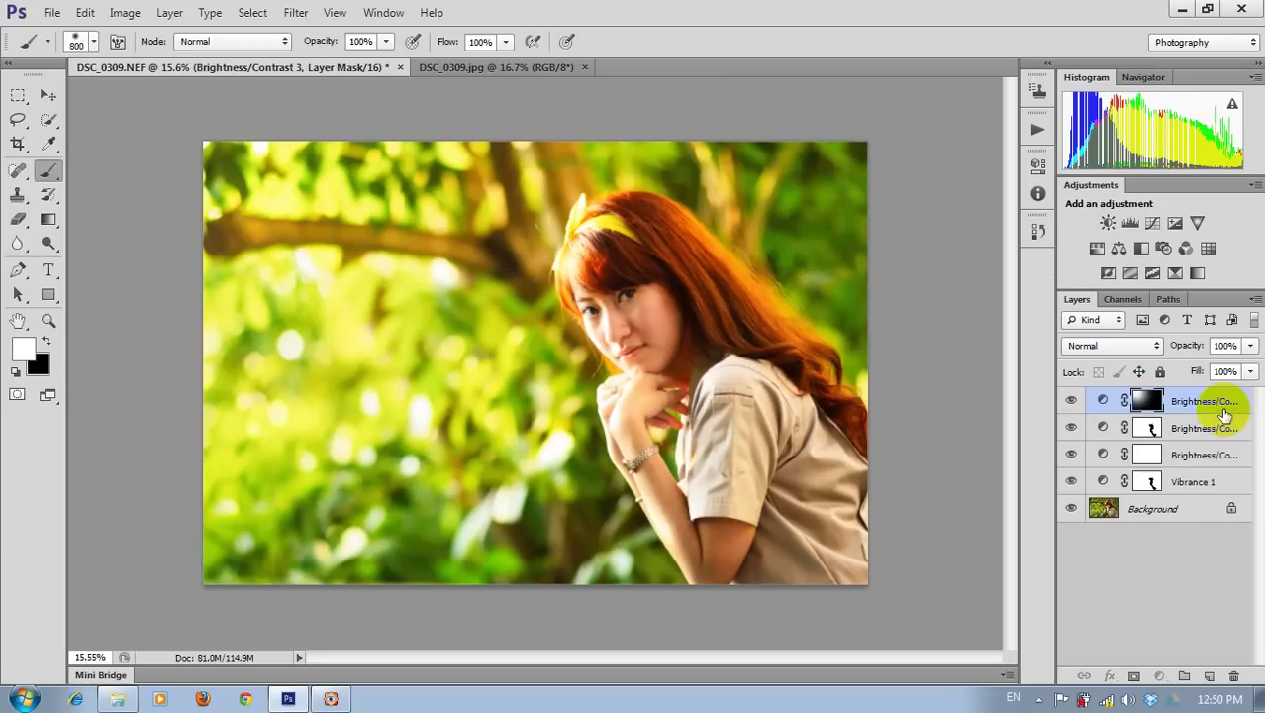
pyautogui.click(1211, 405)
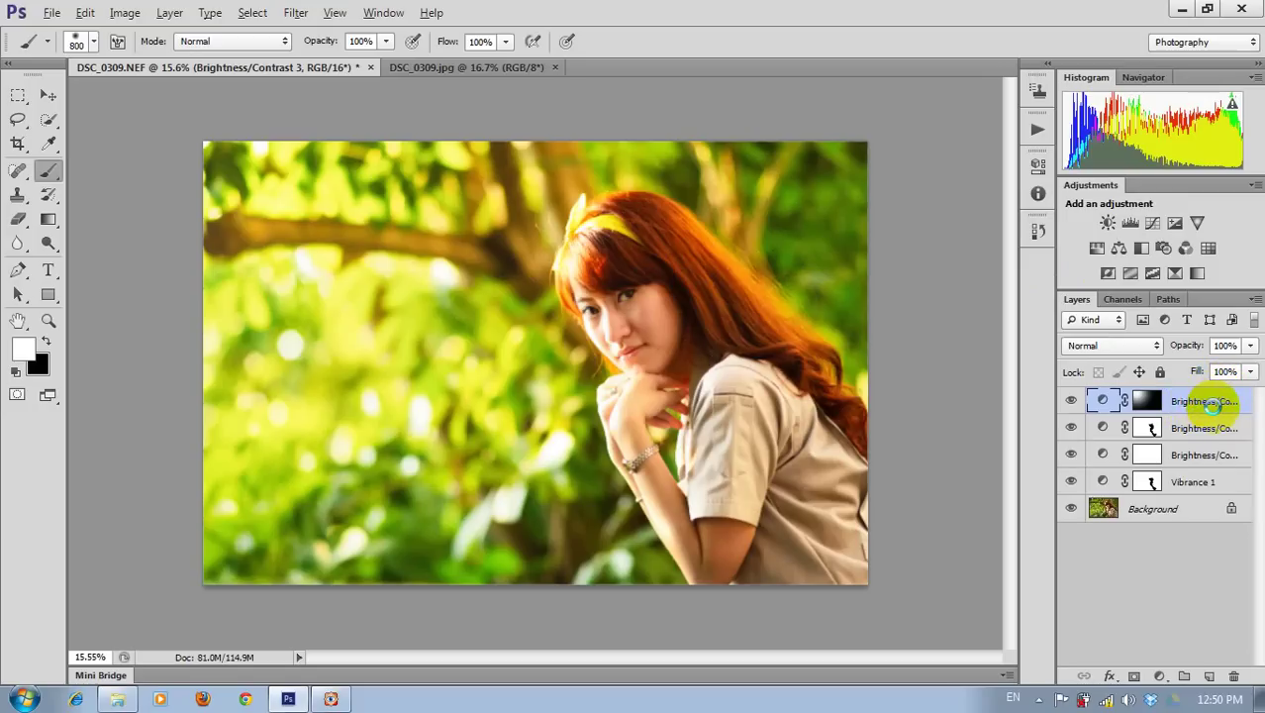
# - Stamp all visible layers into a new Layer 1 and run Color Efex Pro 4 on it
pyautogui.hotkey('ctrl', 'shift', 'alt', 'e')
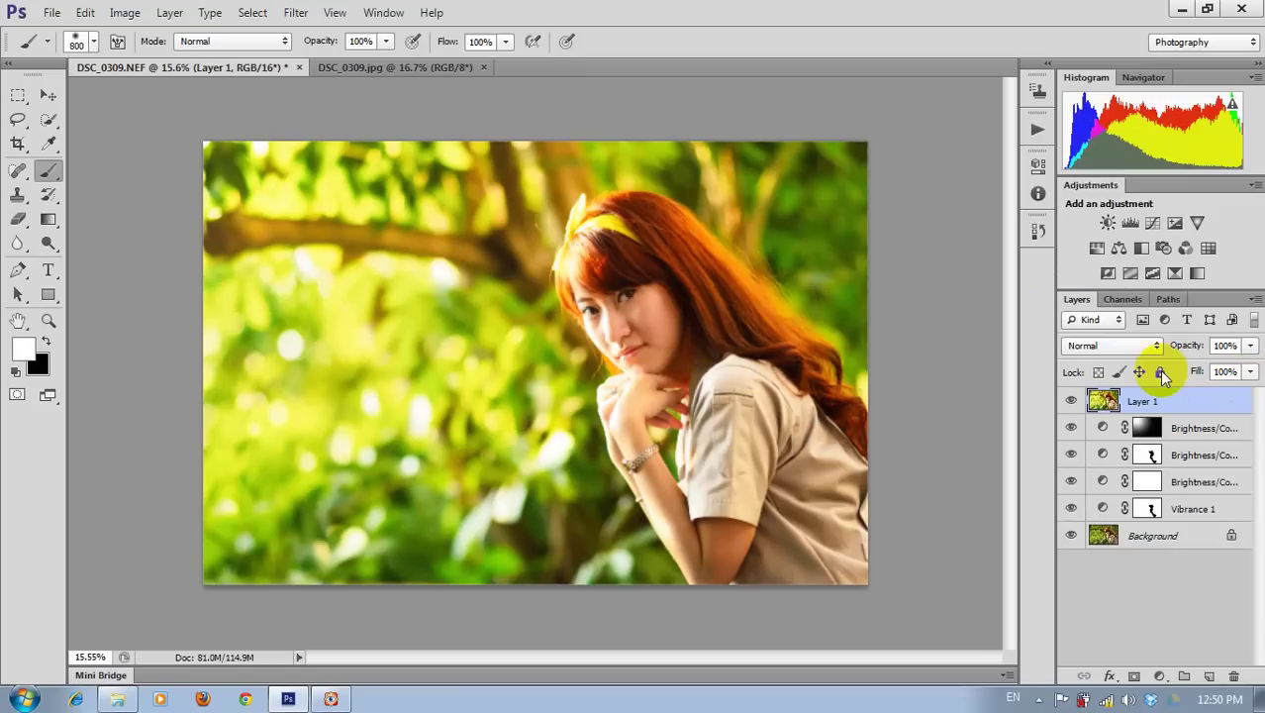
pyautogui.click(296, 11)
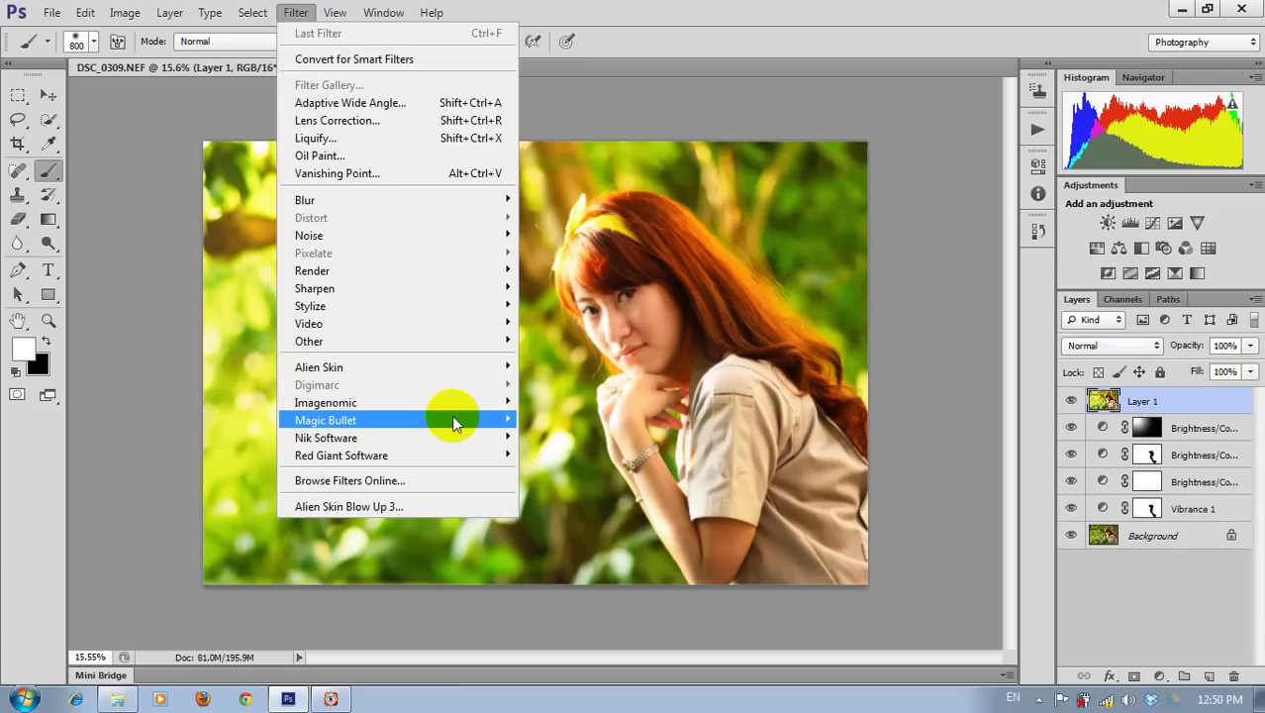
pyautogui.moveTo(325, 438)
pyautogui.click(583, 437)
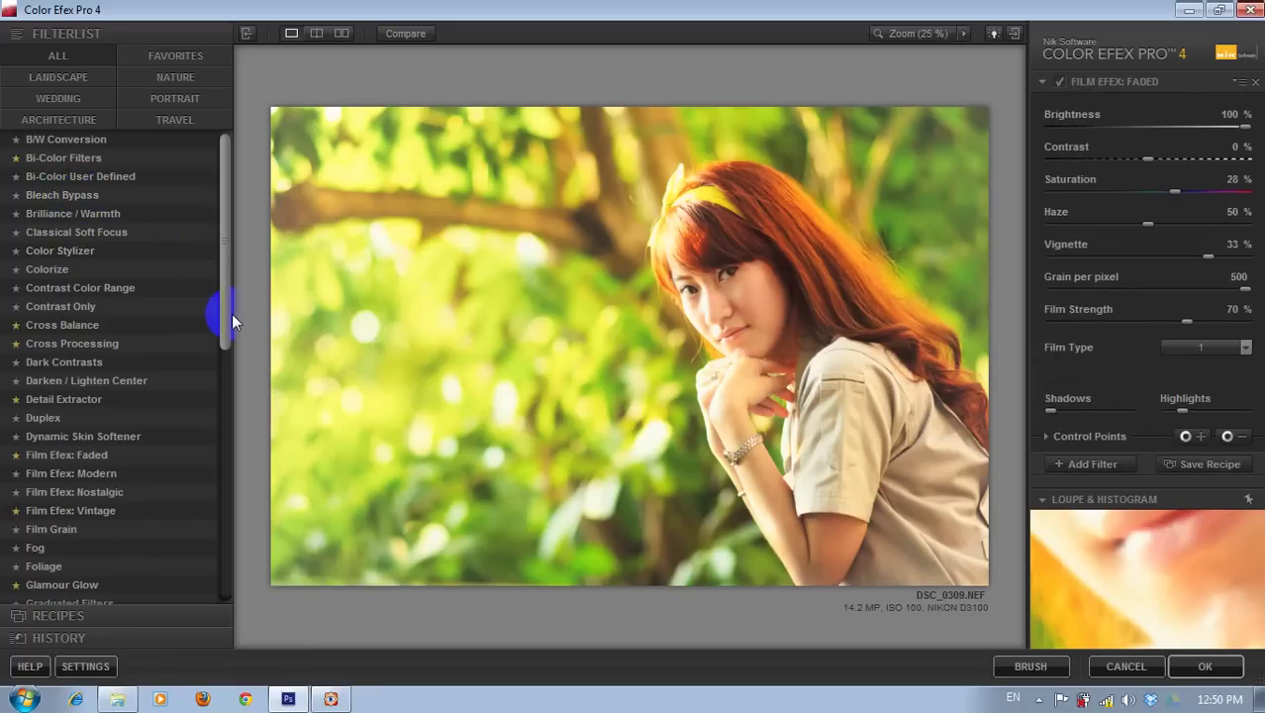
# - Apply the Film Efex: Faded filter to the portrait, reapplying it with fresh settings
pyautogui.moveTo(230, 313); pyautogui.dragTo(227, 314)
pyautogui.click(109, 441)
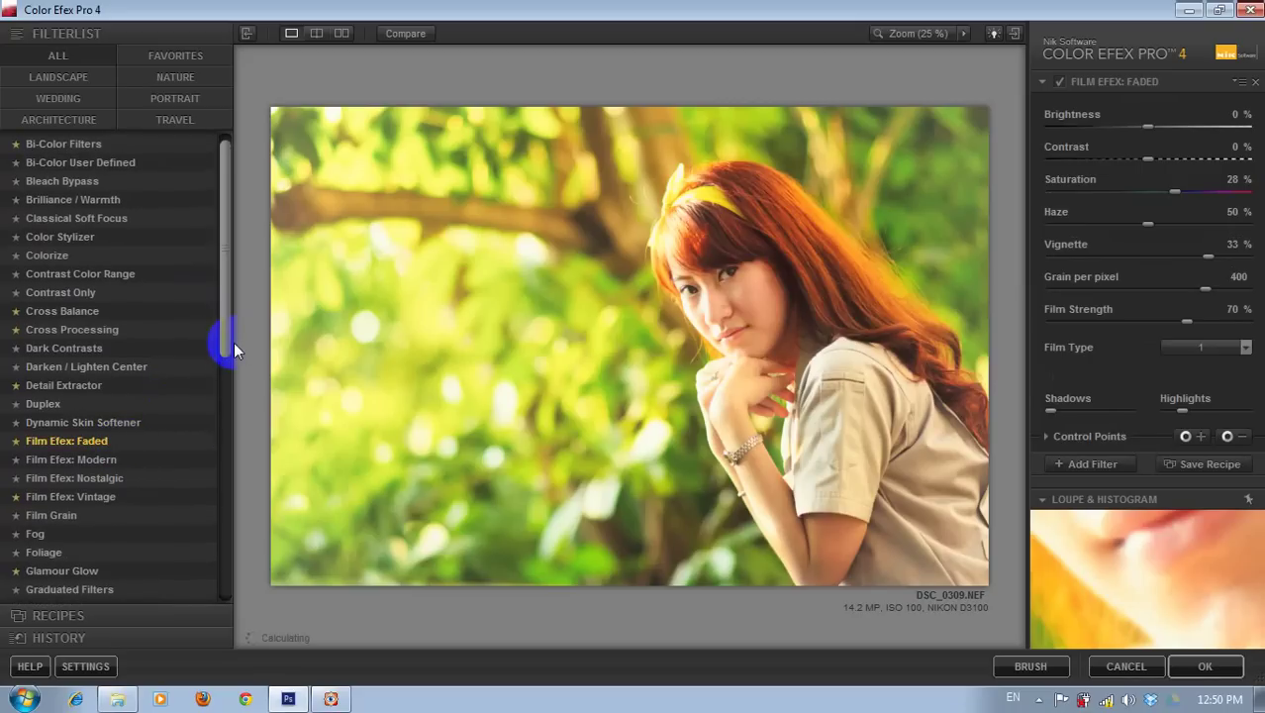
pyautogui.click(1255, 84)
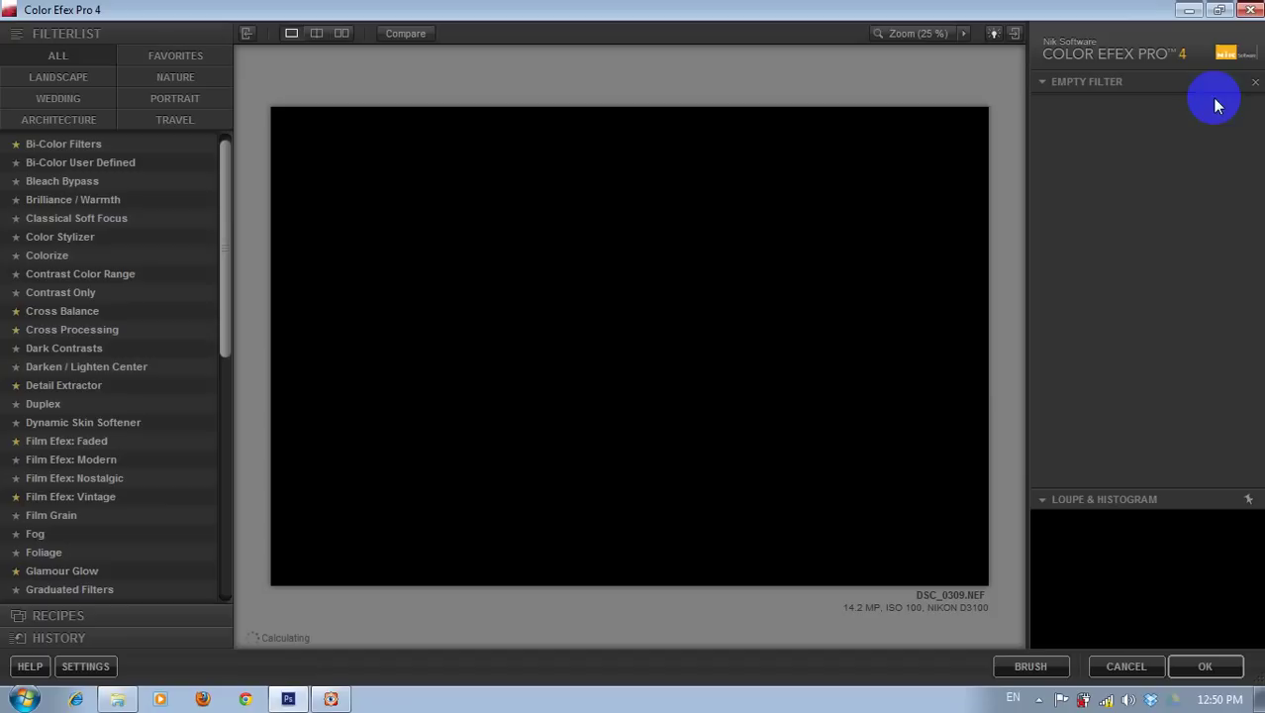
pyautogui.click(138, 447)
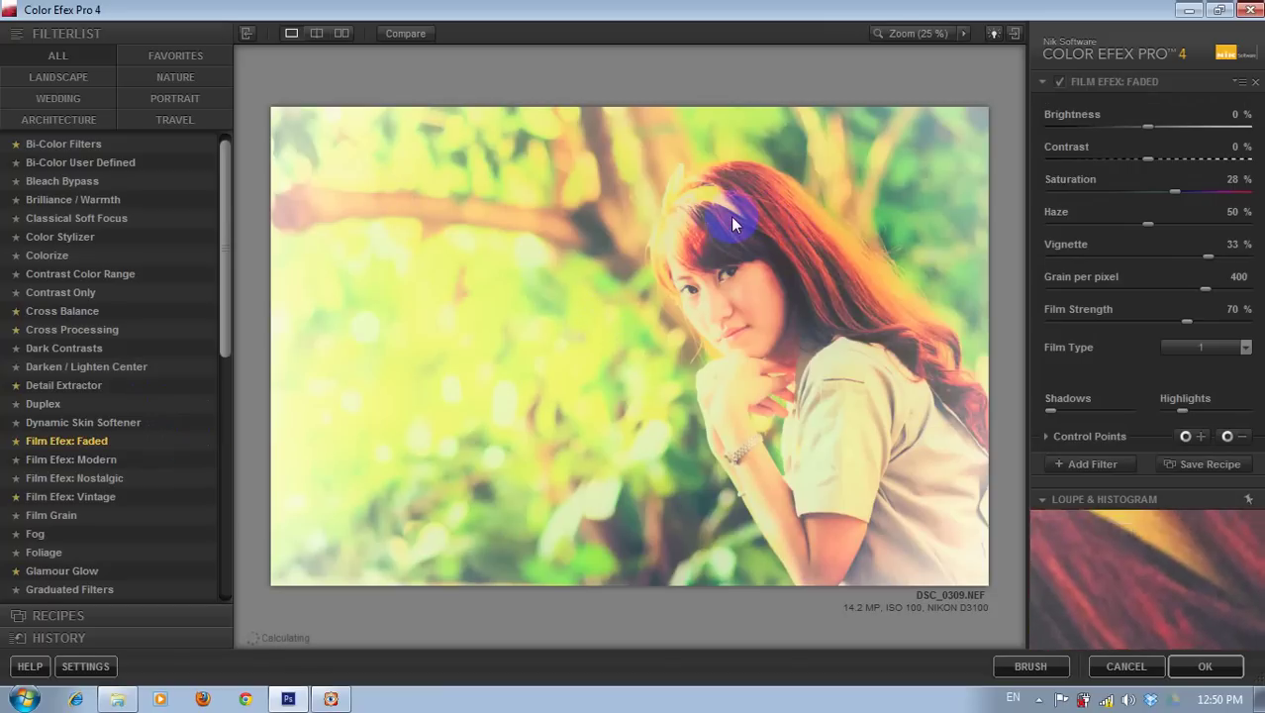
# - Set Film Efex: Faded to Saturation 28%, Vignette 33% and Opacity 24%
pyautogui.moveTo(1148, 128); pyautogui.dragTo(1249, 128)
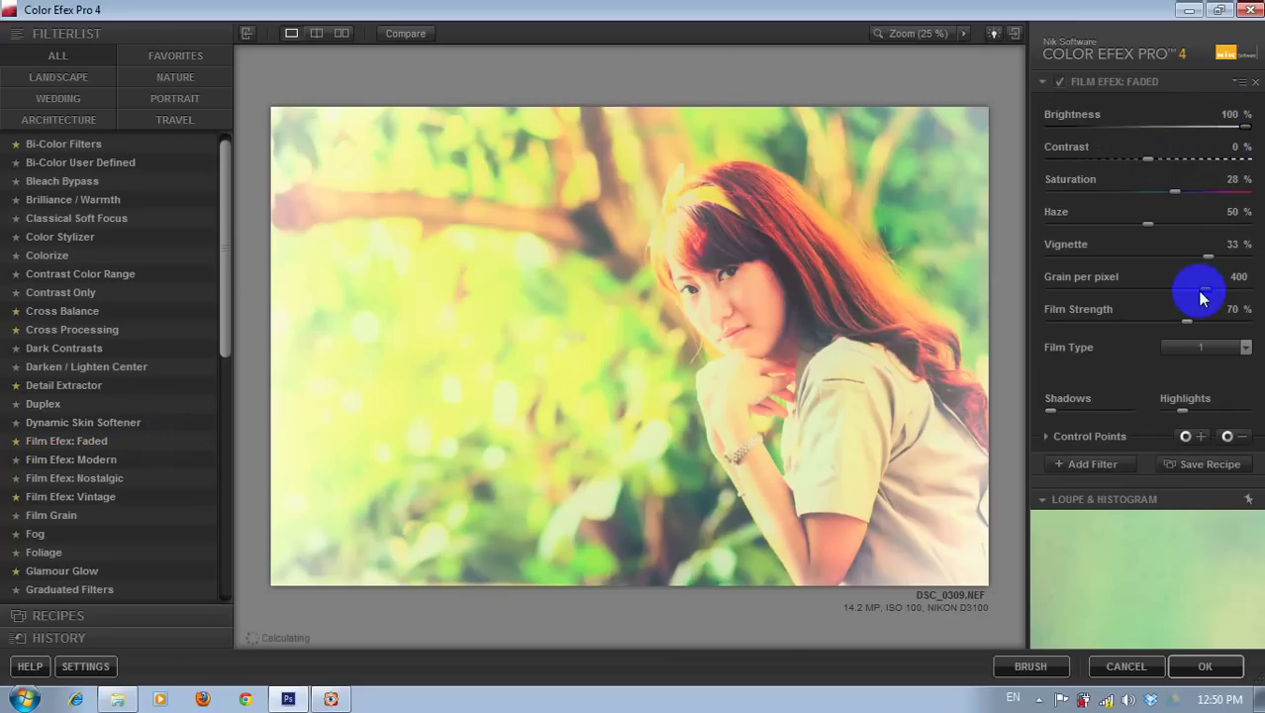
pyautogui.moveTo(1210, 289); pyautogui.dragTo(1255, 289)
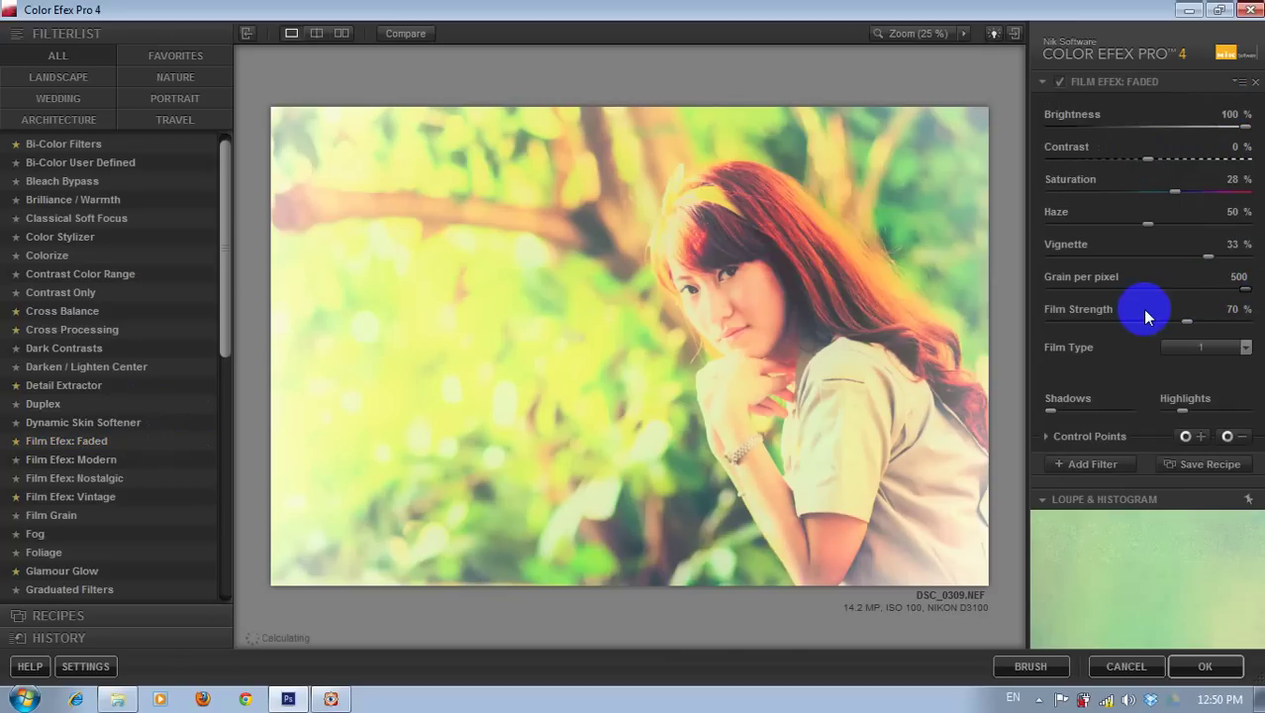
pyautogui.moveTo(1053, 291); pyautogui.dragTo(1225, 289)
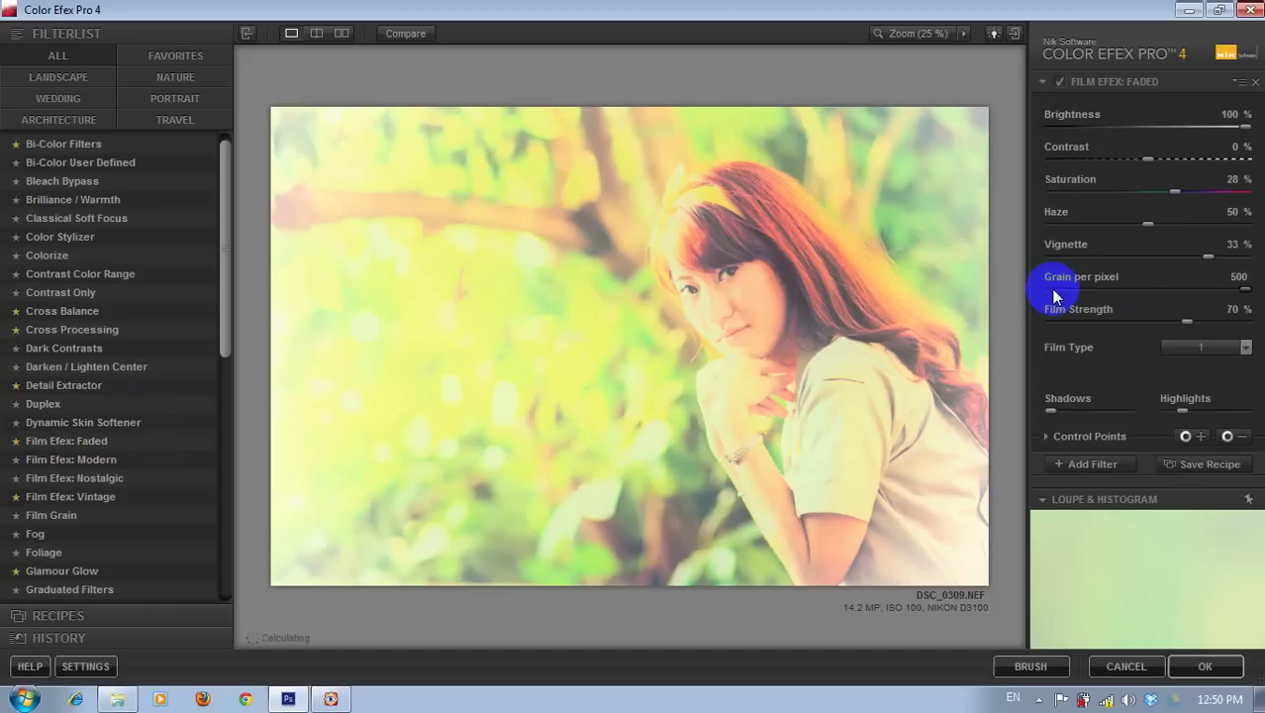
pyautogui.click(1049, 437)
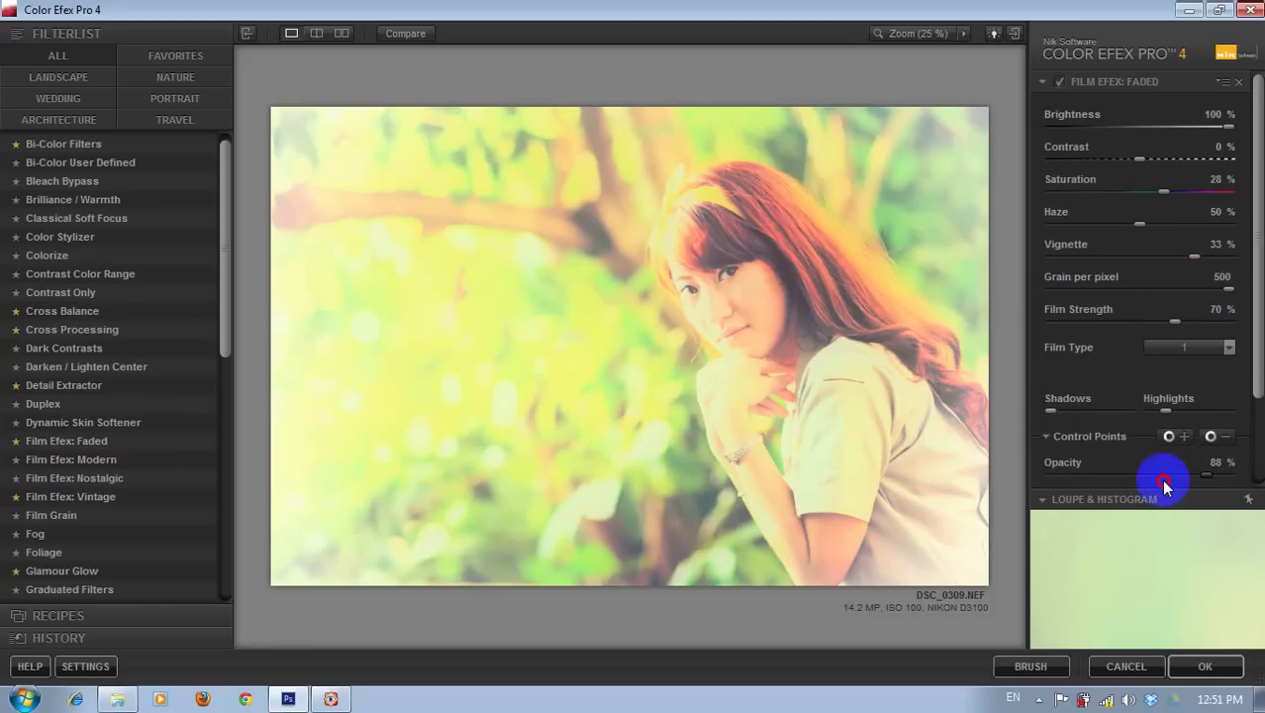
pyautogui.moveTo(1231, 483)
pyautogui.mouseDown()
pyautogui.moveTo(1025, 495)
pyautogui.moveTo(1097, 486)
pyautogui.mouseUp()
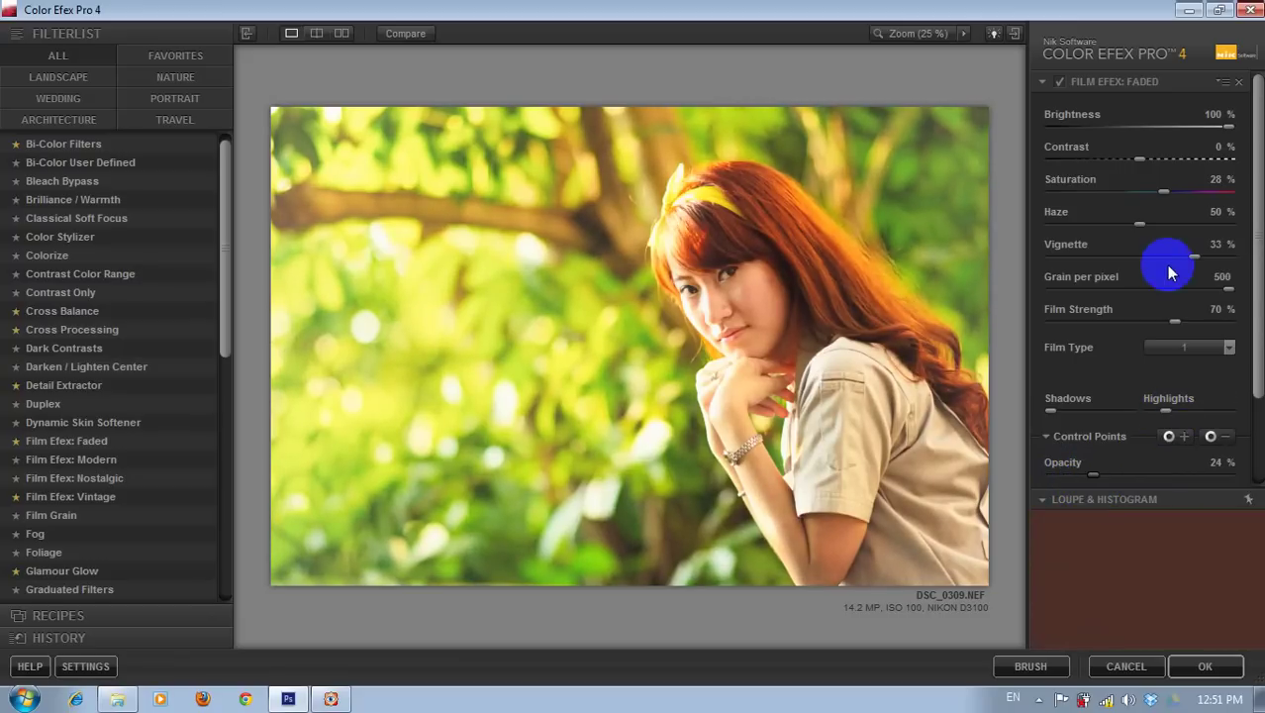
pyautogui.moveTo(1255, 292); pyautogui.dragTo(1257, 386)
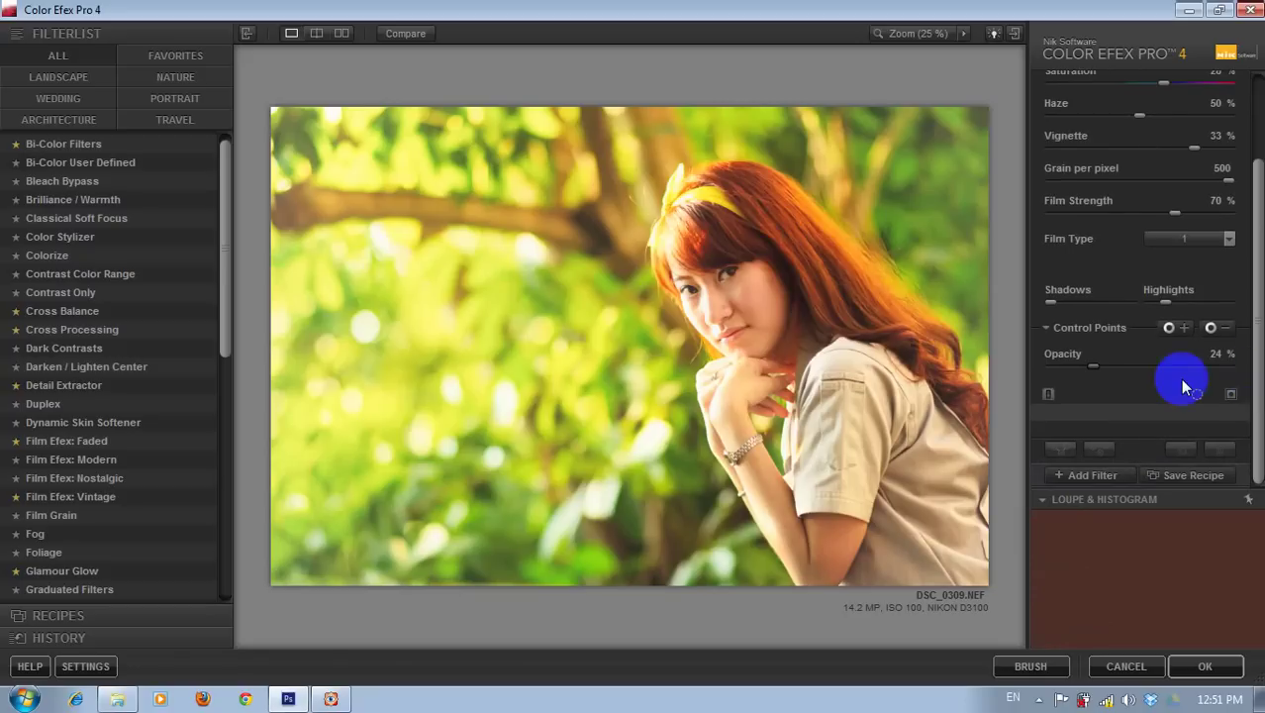
# - Add a Cross Processing filter using method L03 at 10% strength
pyautogui.click(1086, 475)
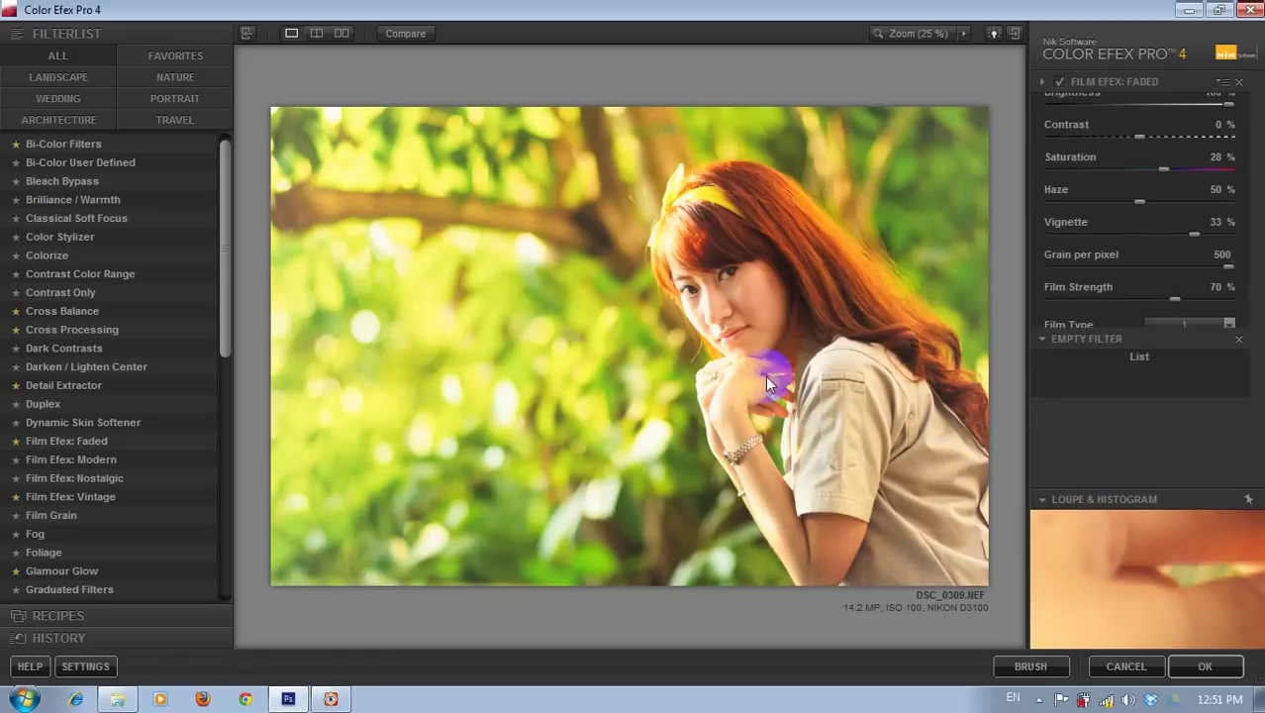
pyautogui.click(104, 333)
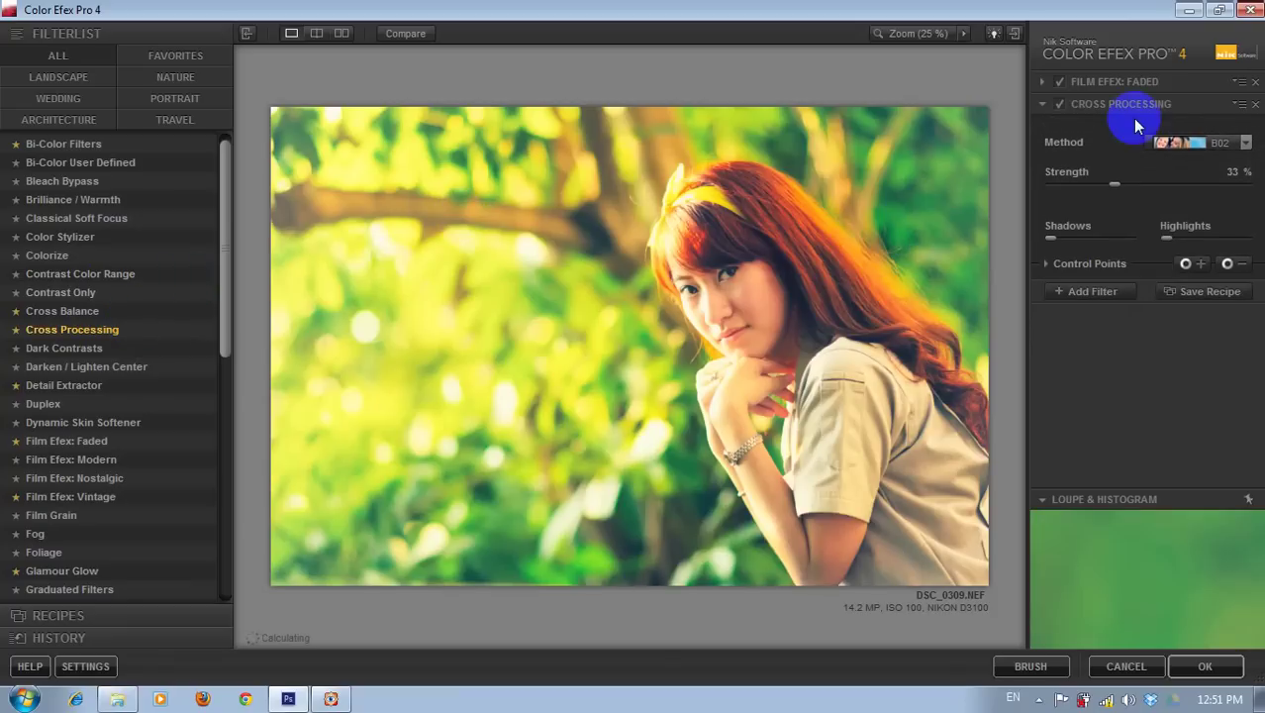
pyautogui.click(1174, 145)
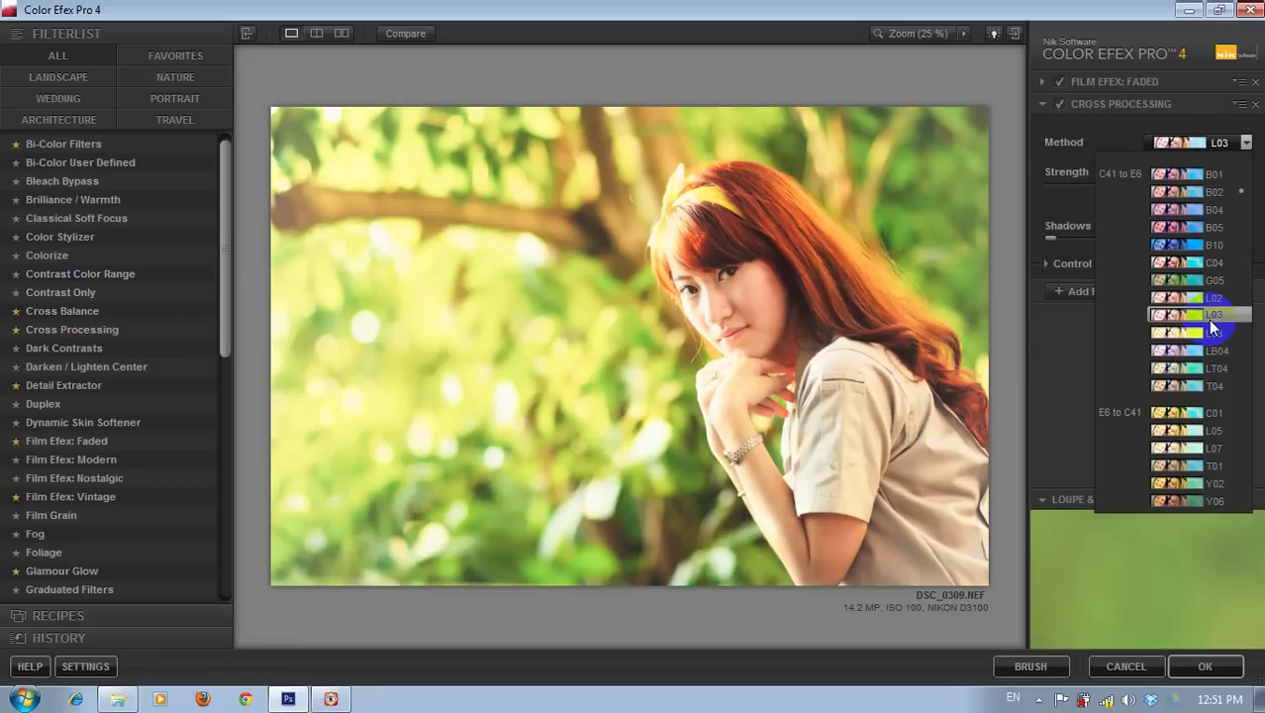
pyautogui.click(1210, 317)
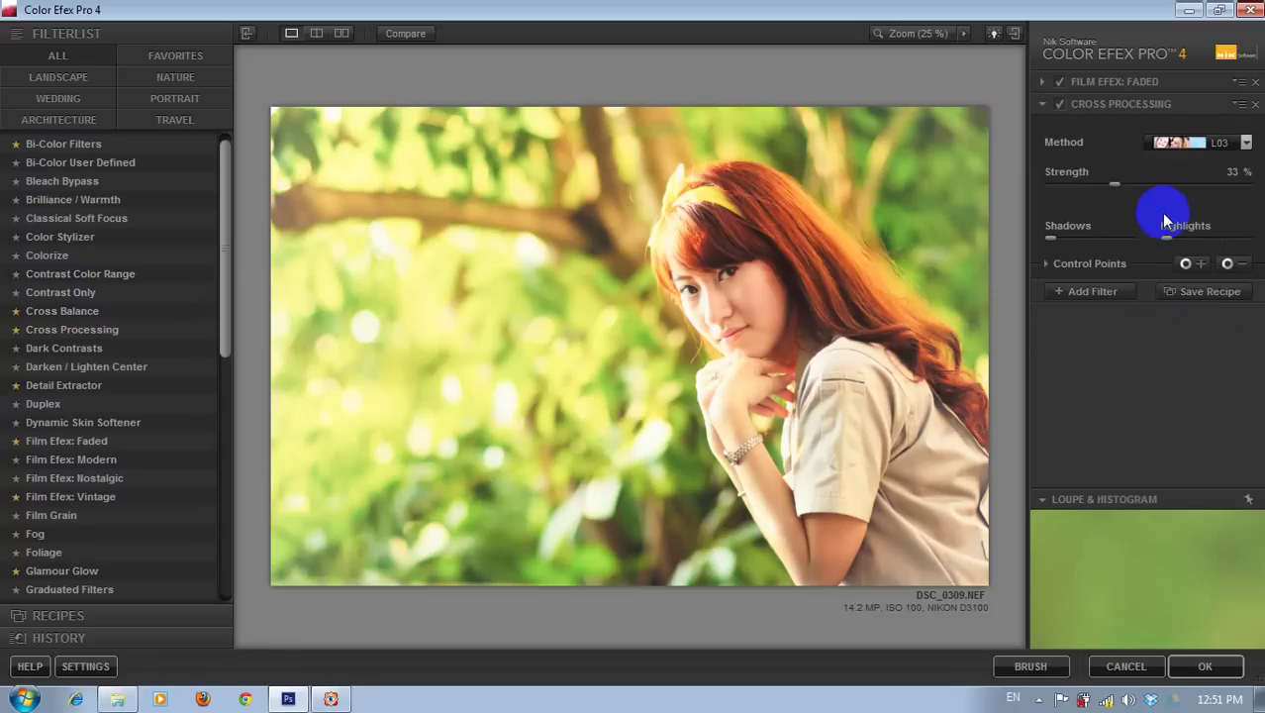
pyautogui.moveTo(1114, 188); pyautogui.dragTo(1073, 198)
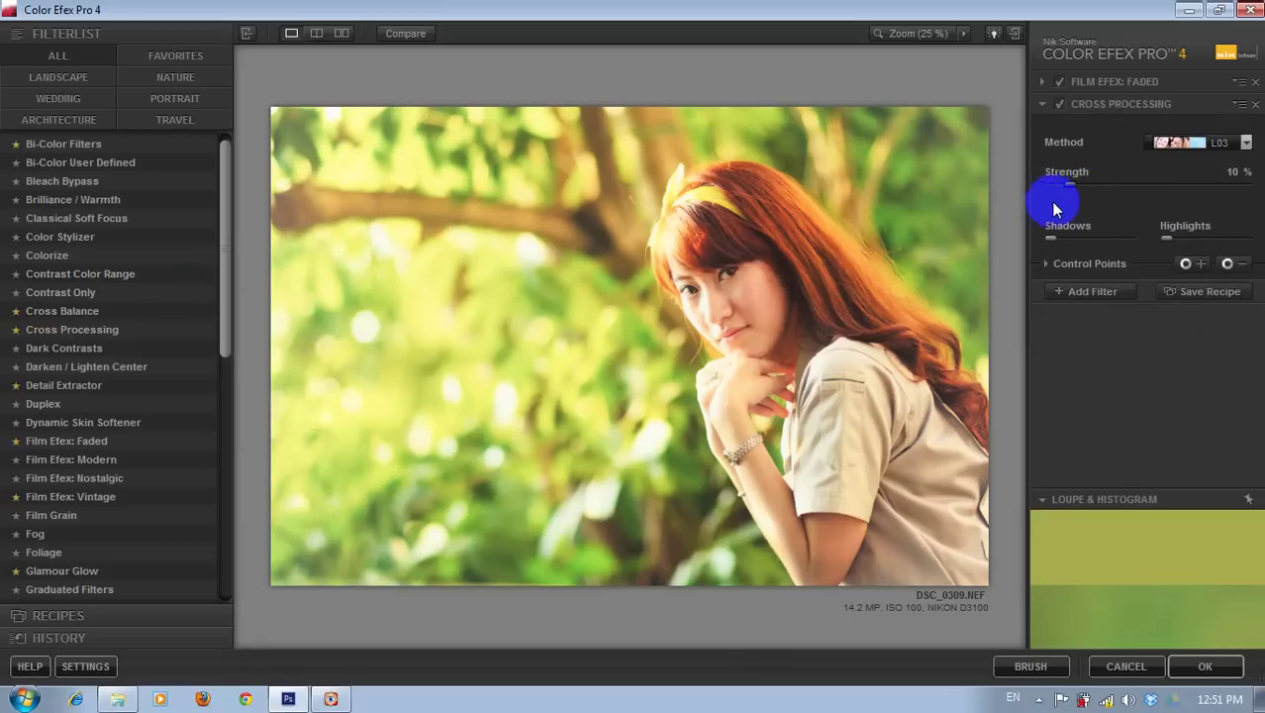
# - Compare the result with the original image, then apply the filters back to Photoshop
pyautogui.click(405, 34)
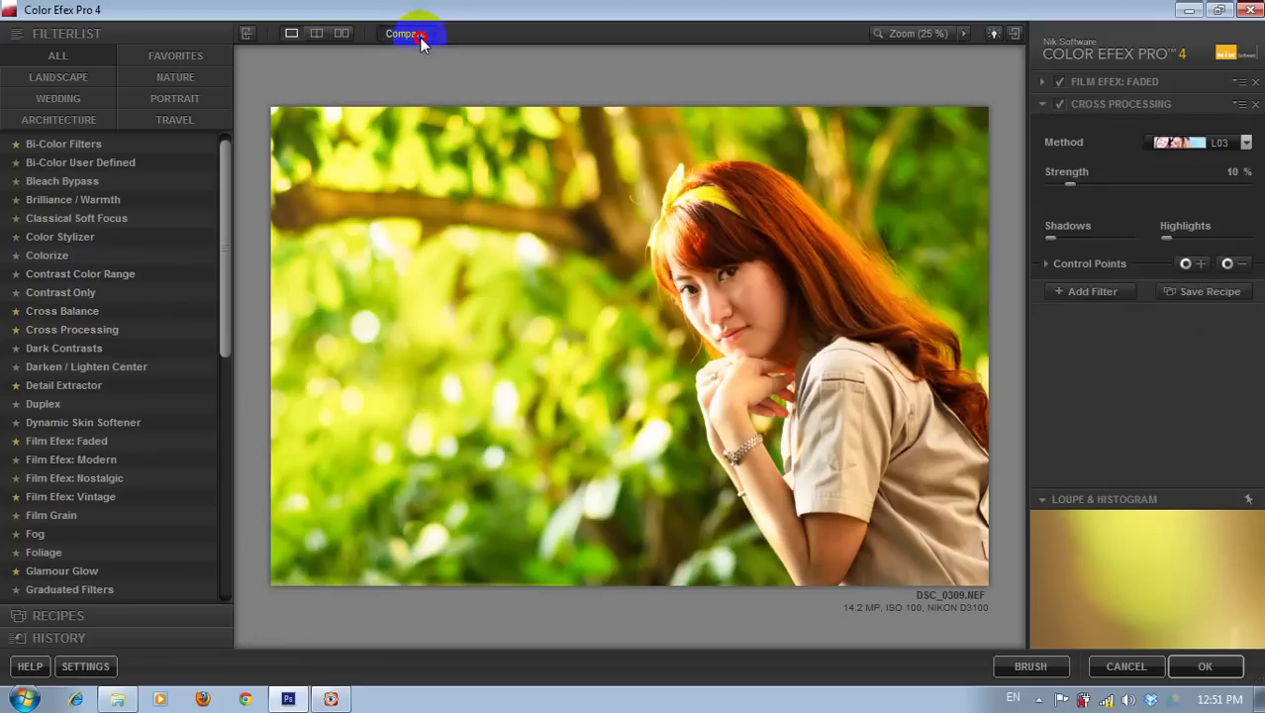
pyautogui.click(419, 37)
pyautogui.click(416, 36)
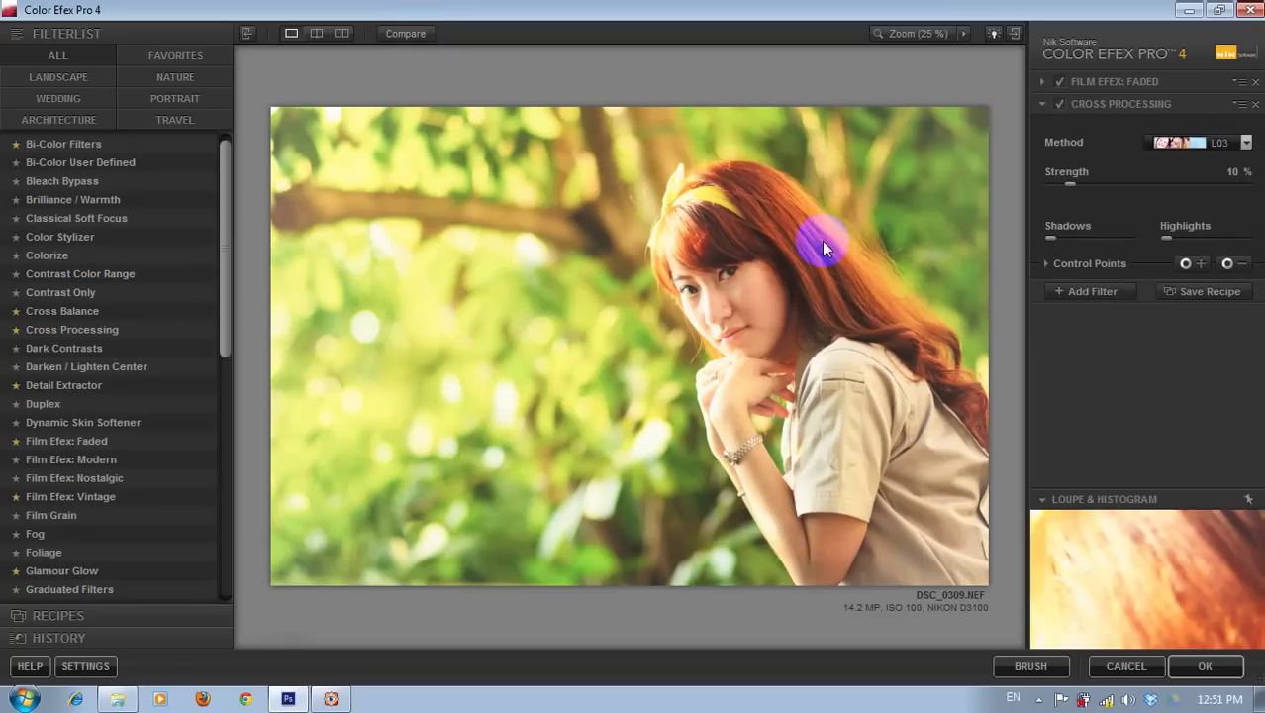
pyautogui.click(1207, 667)
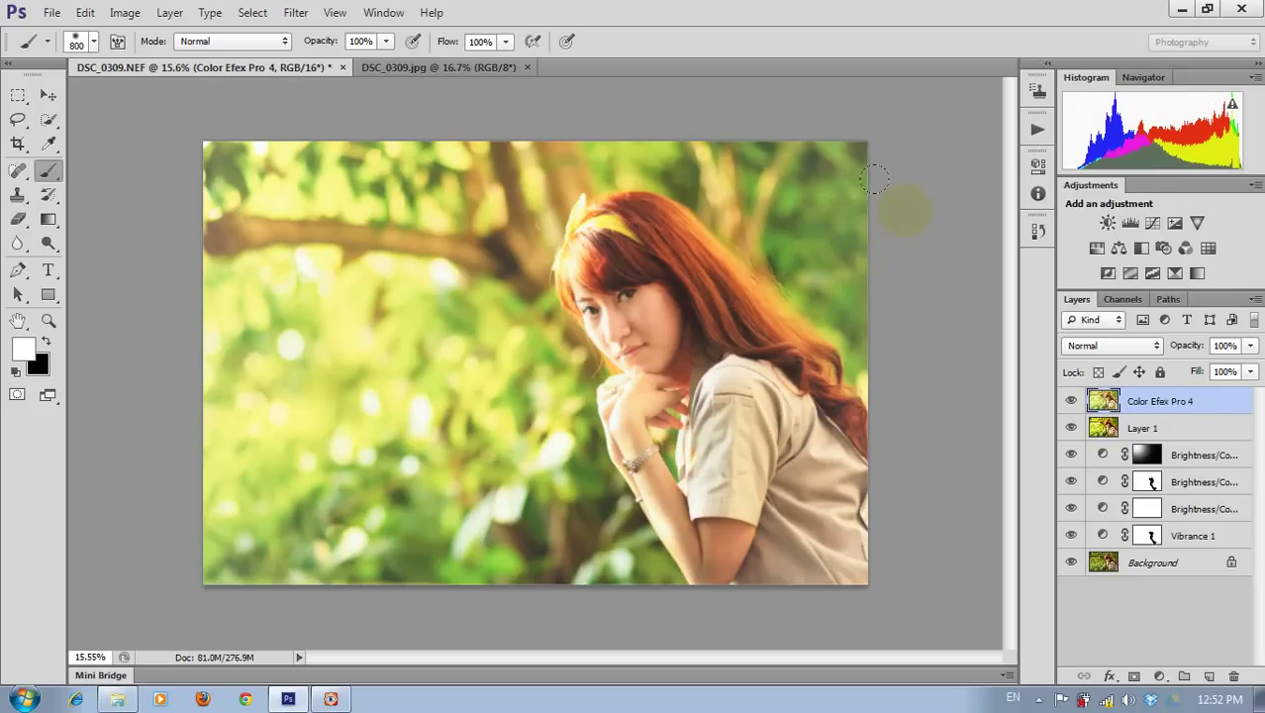
# - Toggle the Color Efex Pro 4 layer off and on to compare, leaving it visible
pyautogui.click(1071, 401)
pyautogui.click(1072, 401)
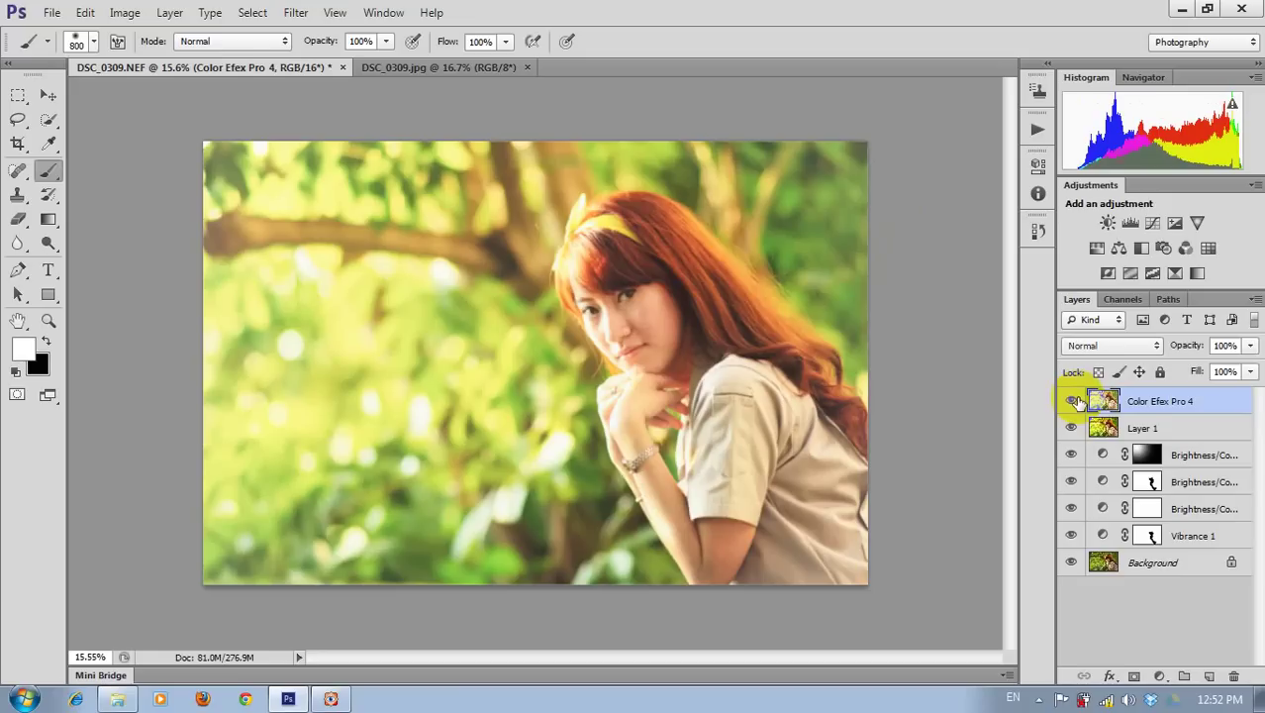
pyautogui.click(1071, 401)
pyautogui.click(1069, 402)
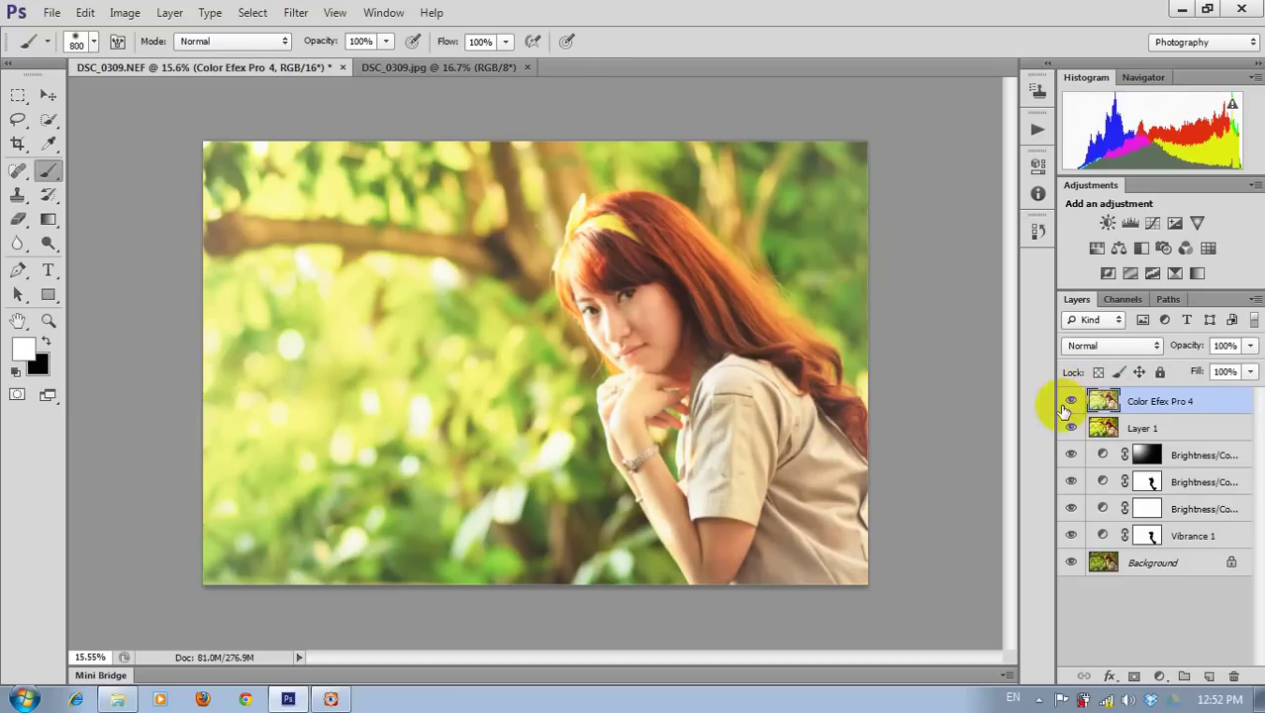
pyautogui.click(1068, 404)
pyautogui.click(1069, 404)
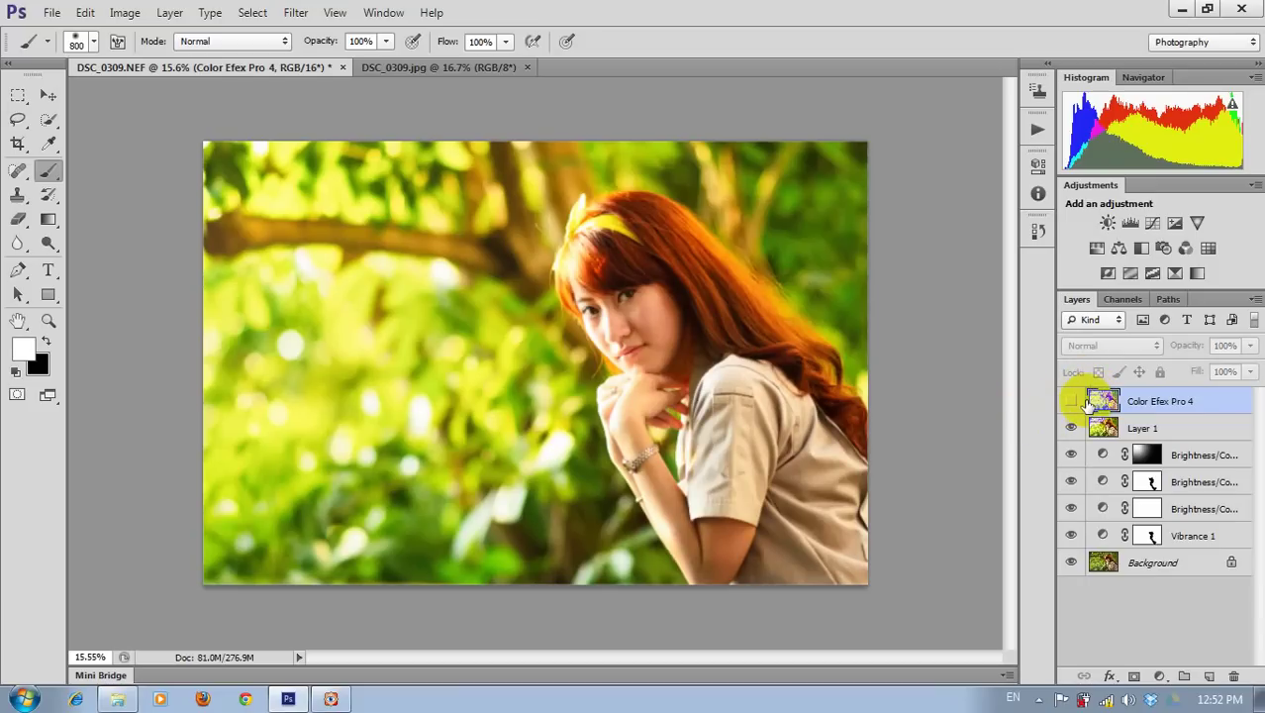
pyautogui.click(1070, 402)
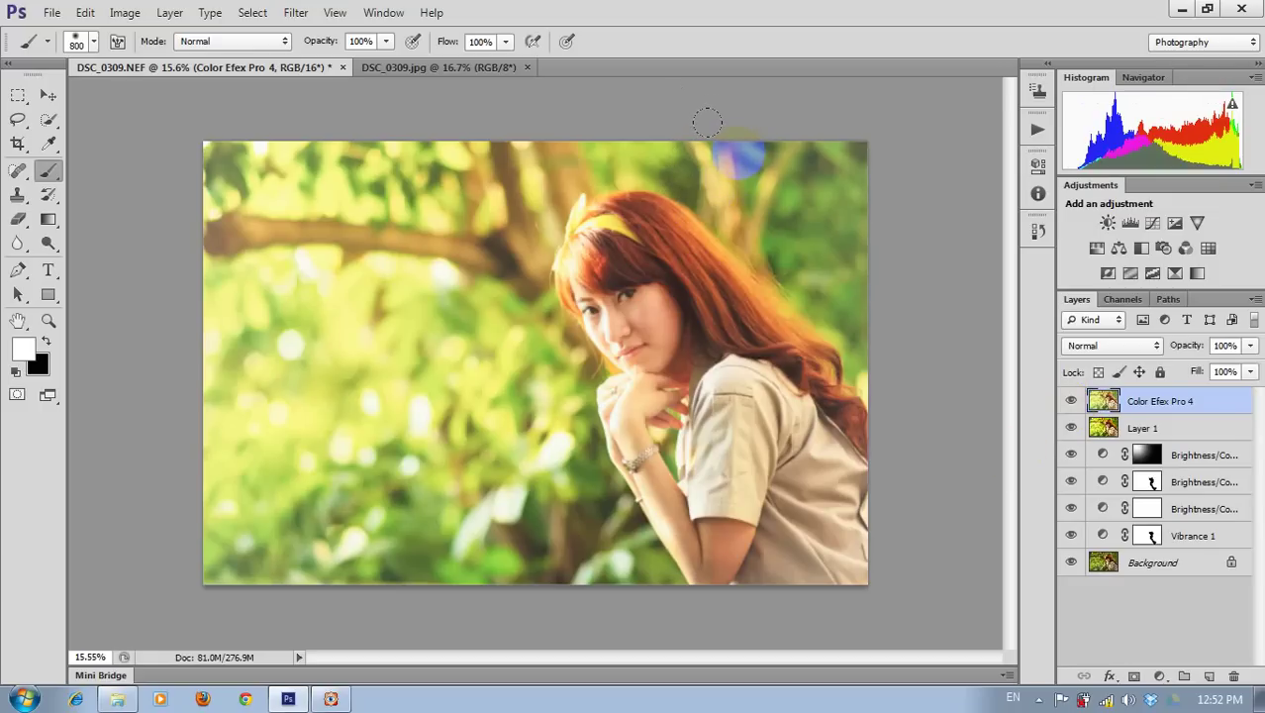
pyautogui.click(295, 13)
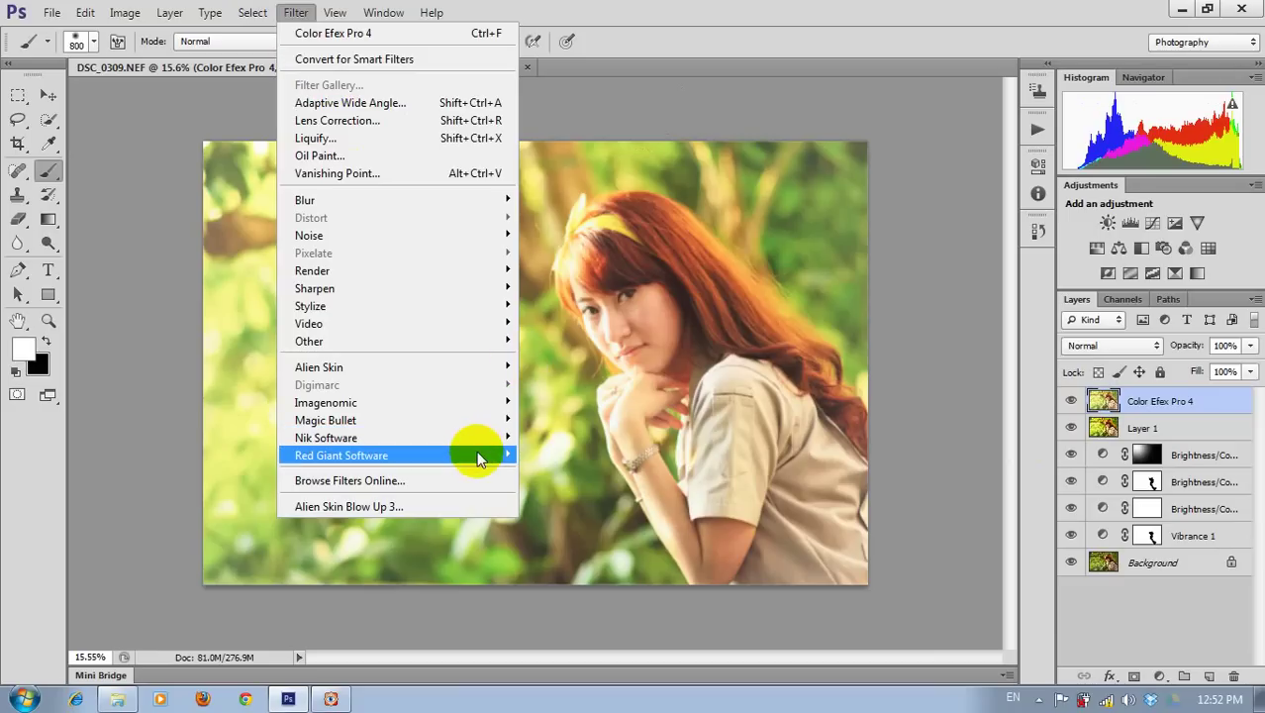
pyautogui.moveTo(341, 455)
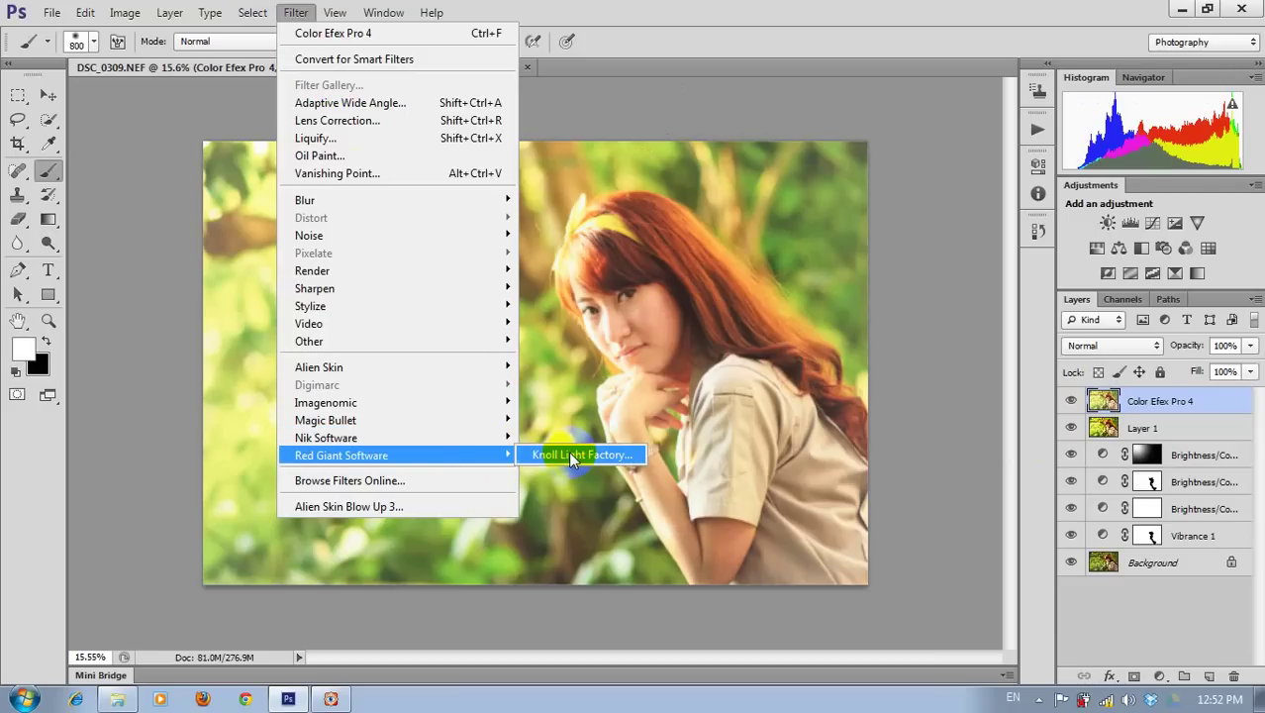
# - Launch Knoll Light Factory with the sunset preset, turning off the Disc and PolySpread elements
pyautogui.click(570, 454)
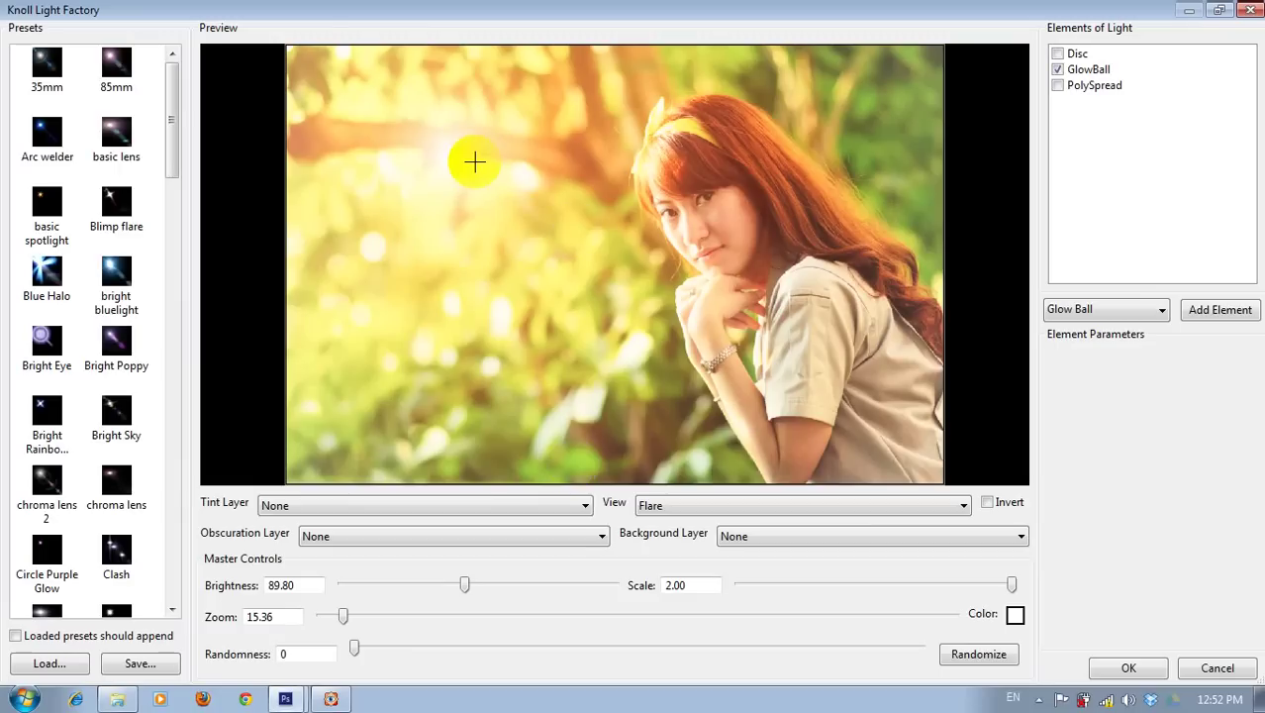
pyautogui.moveTo(474, 162); pyautogui.dragTo(624, 282)
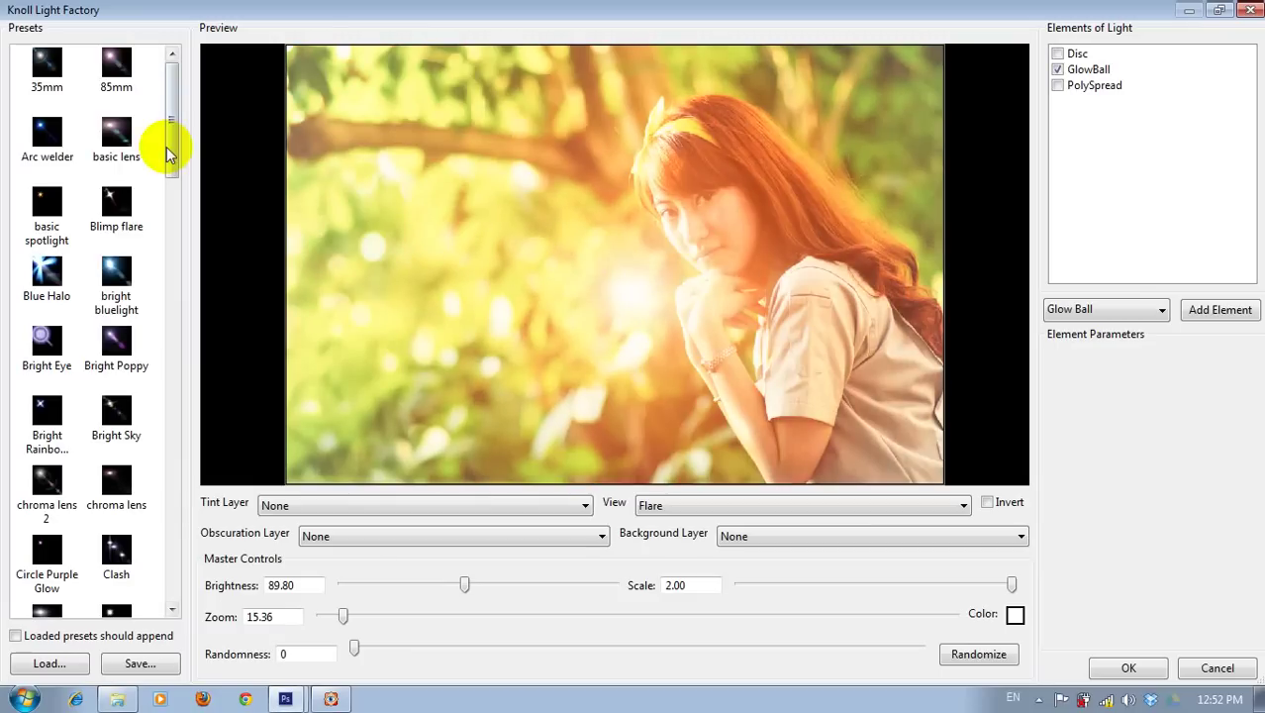
pyautogui.moveTo(169, 147); pyautogui.dragTo(161, 563)
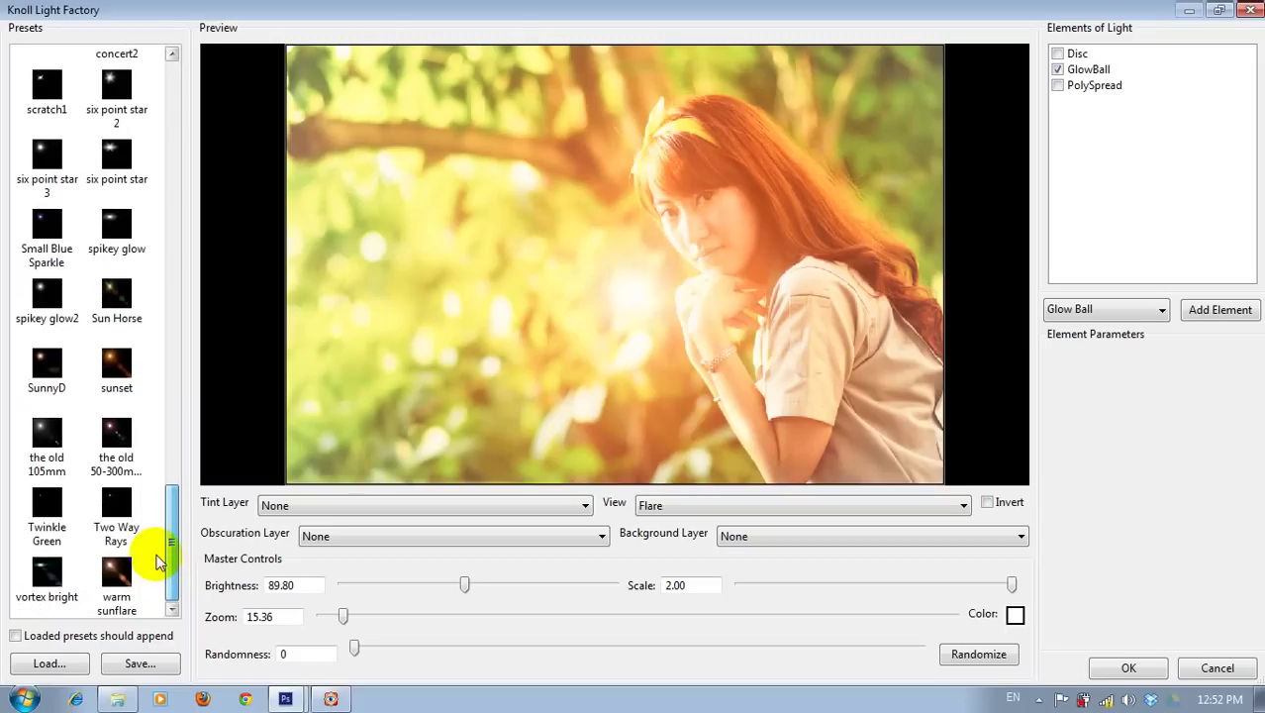
pyautogui.click(116, 364)
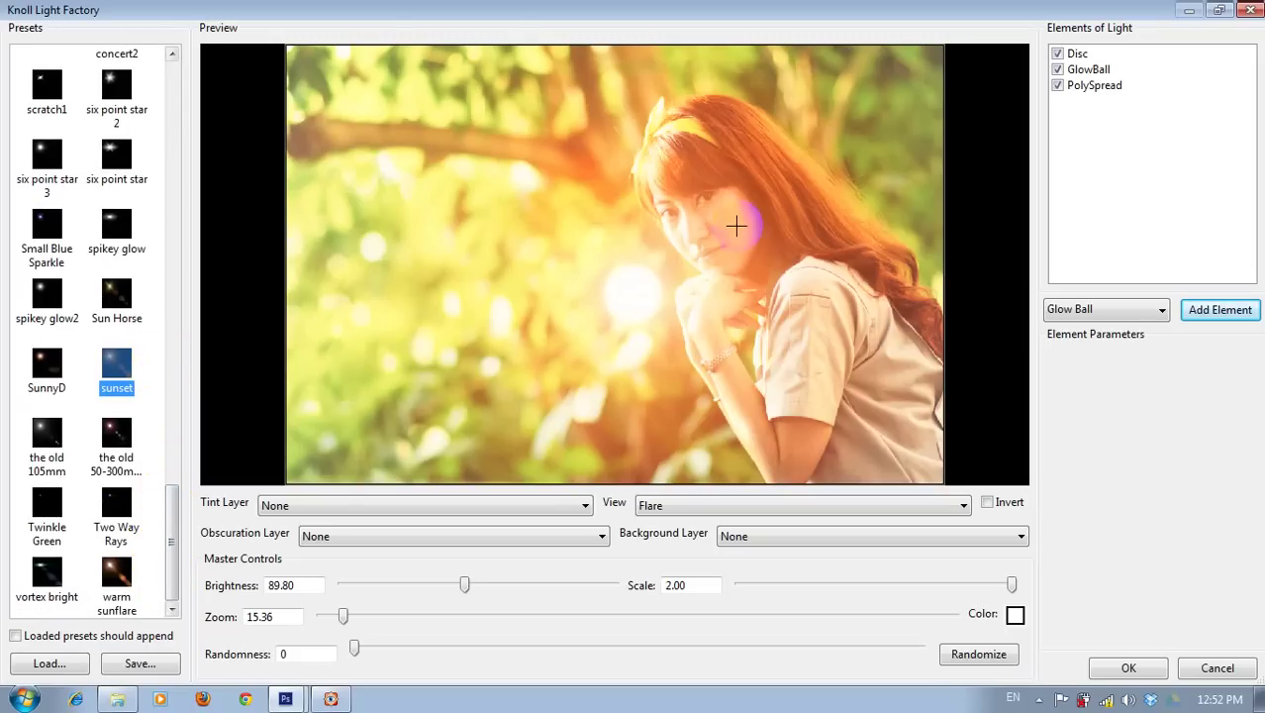
pyautogui.click(1057, 54)
pyautogui.click(1057, 85)
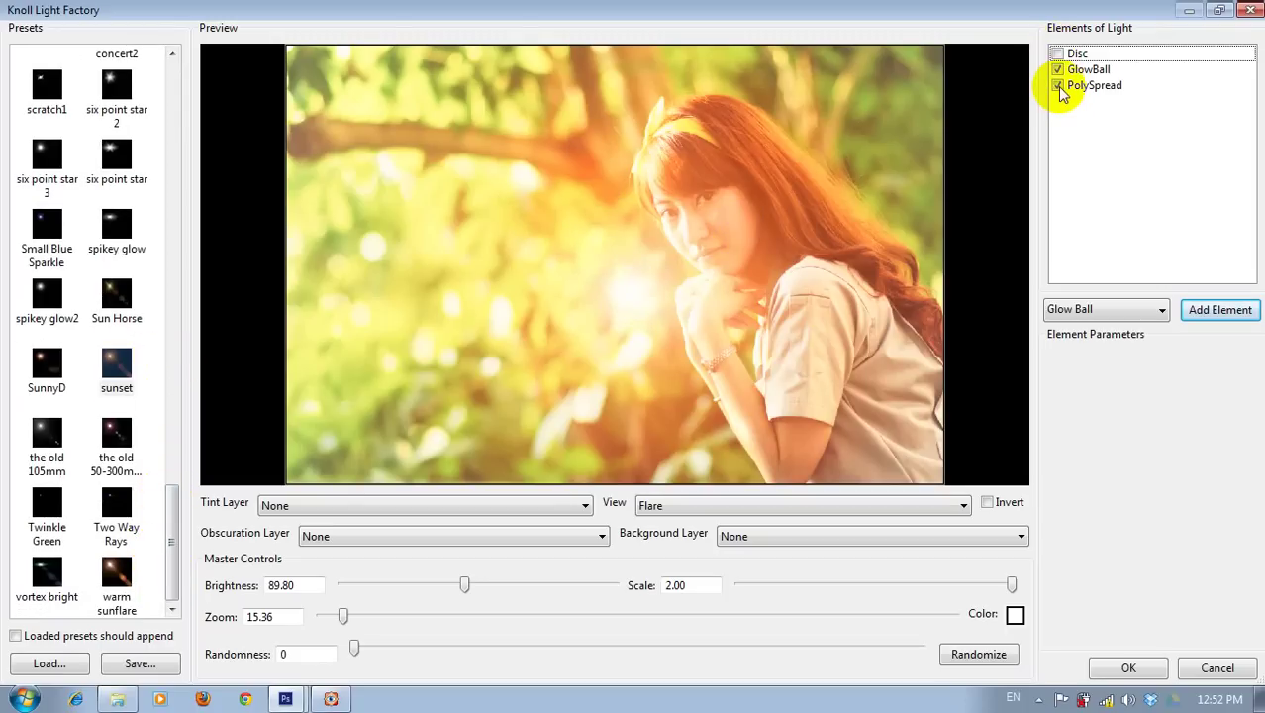
# - Place the glow ball in the top-left corner at brightness 98.64 and apply it
pyautogui.moveTo(683, 300); pyautogui.dragTo(361, 193)
pyautogui.moveTo(295, 149); pyautogui.dragTo(282, 51)
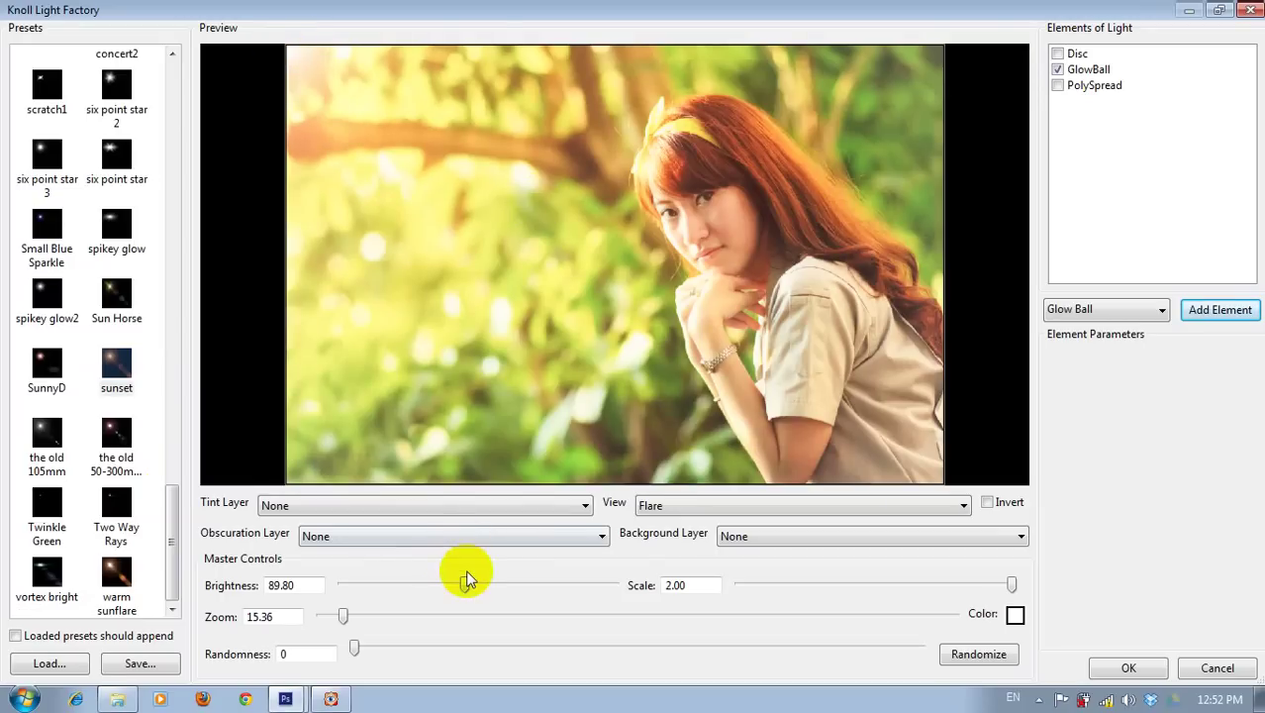
pyautogui.moveTo(465, 585)
pyautogui.mouseDown()
pyautogui.moveTo(447, 590)
pyautogui.moveTo(460, 607)
pyautogui.moveTo(487, 601)
pyautogui.moveTo(460, 594)
pyautogui.moveTo(477, 592)
pyautogui.mouseUp()
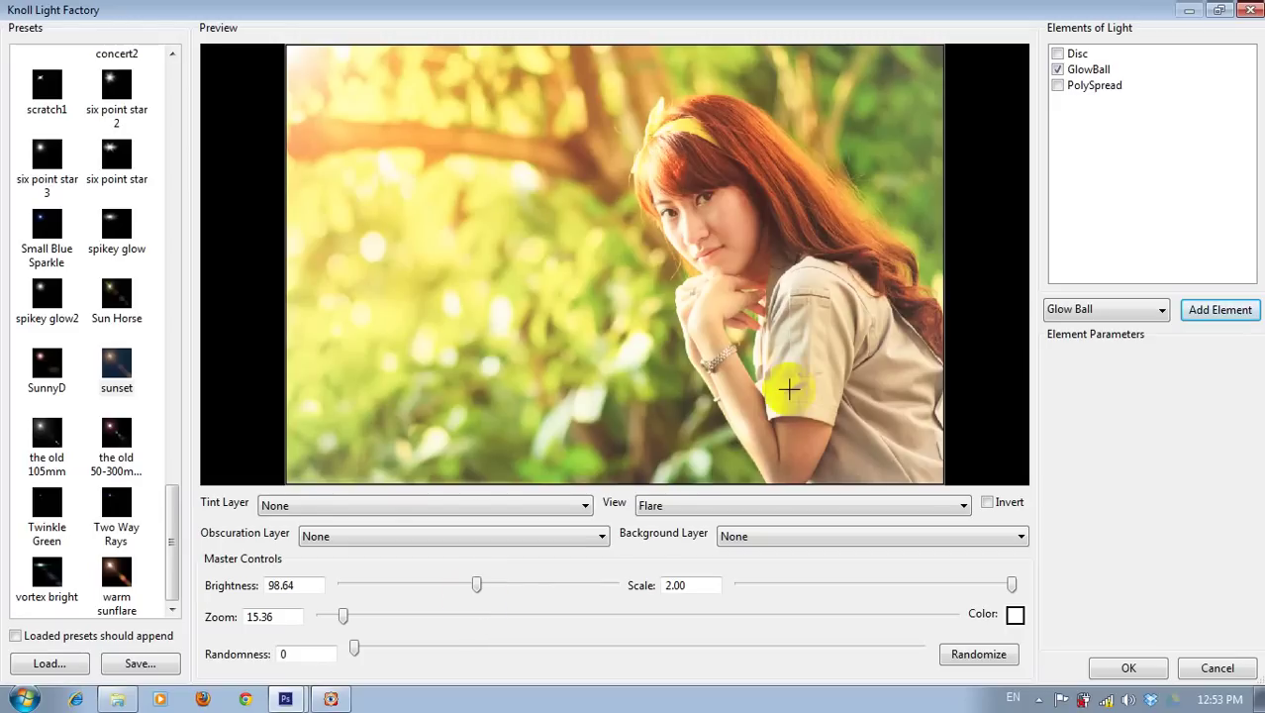
pyautogui.click(1130, 671)
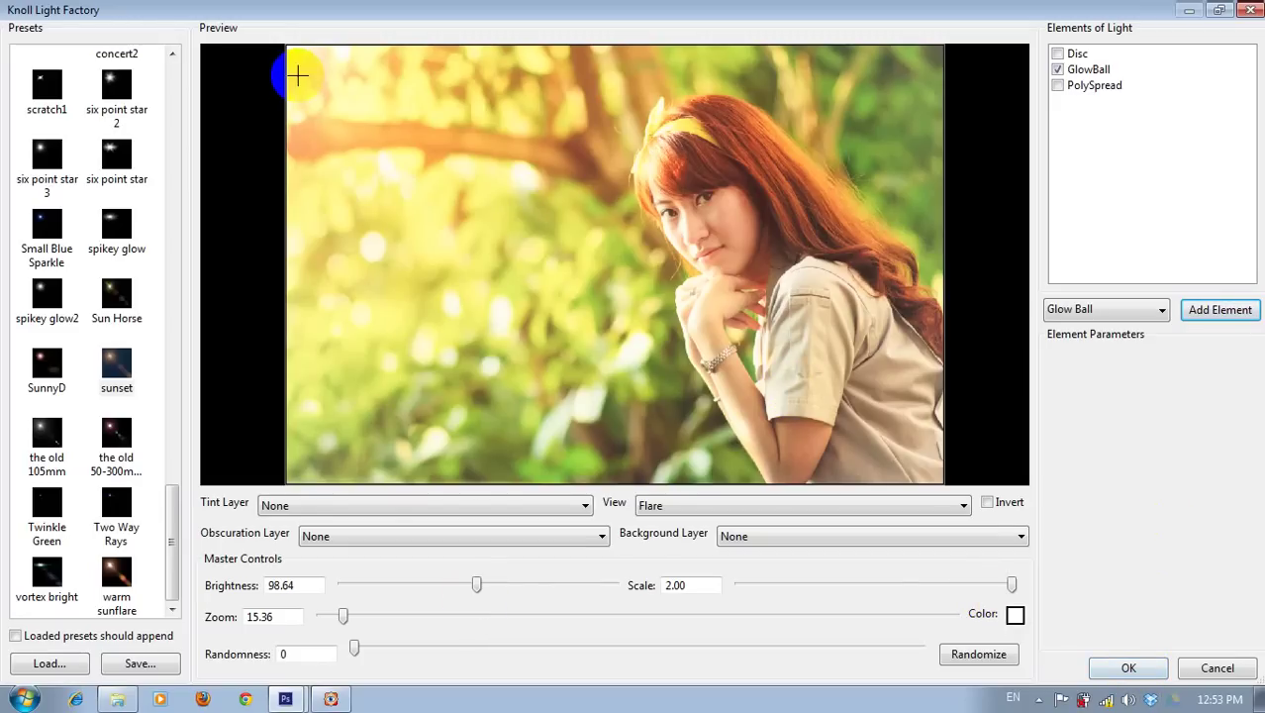
pyautogui.moveTo(291, 77)
pyautogui.mouseDown()
pyautogui.moveTo(347, 82)
pyautogui.moveTo(273, 34)
pyautogui.moveTo(365, 141)
pyautogui.moveTo(282, 47)
pyautogui.moveTo(748, 107)
pyautogui.mouseUp()
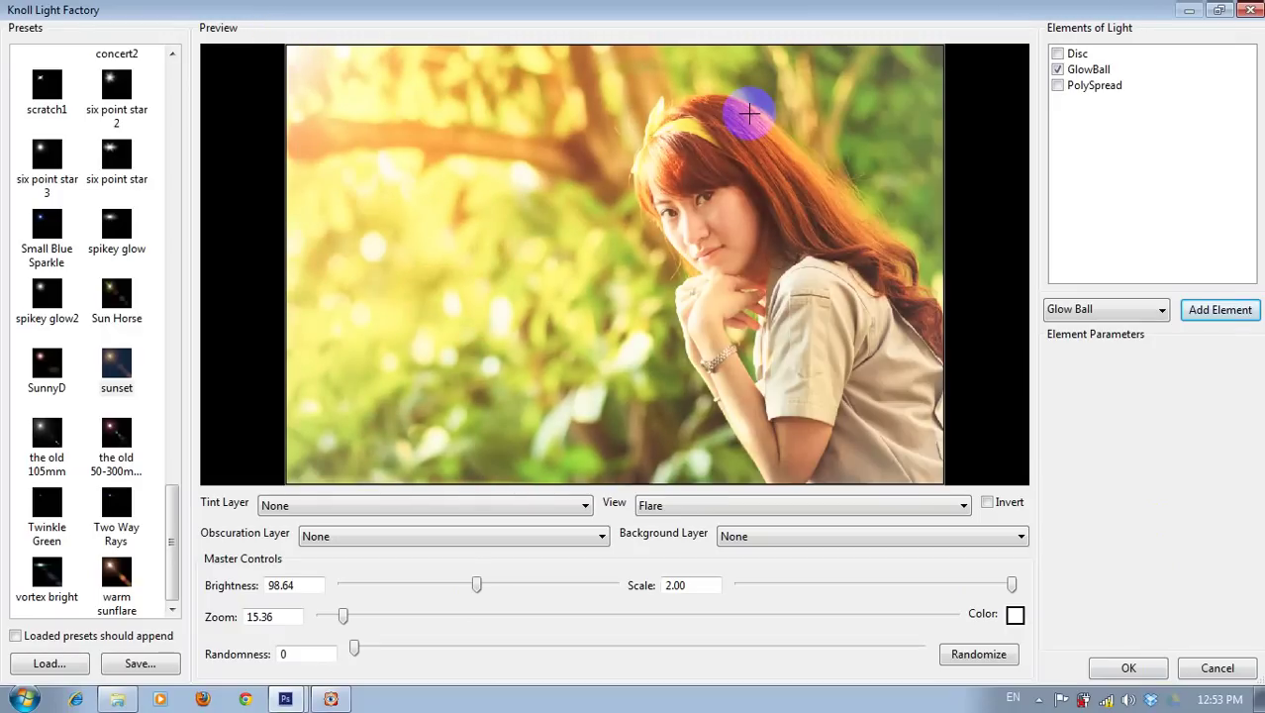
pyautogui.click(1128, 668)
pyautogui.click(297, 699)
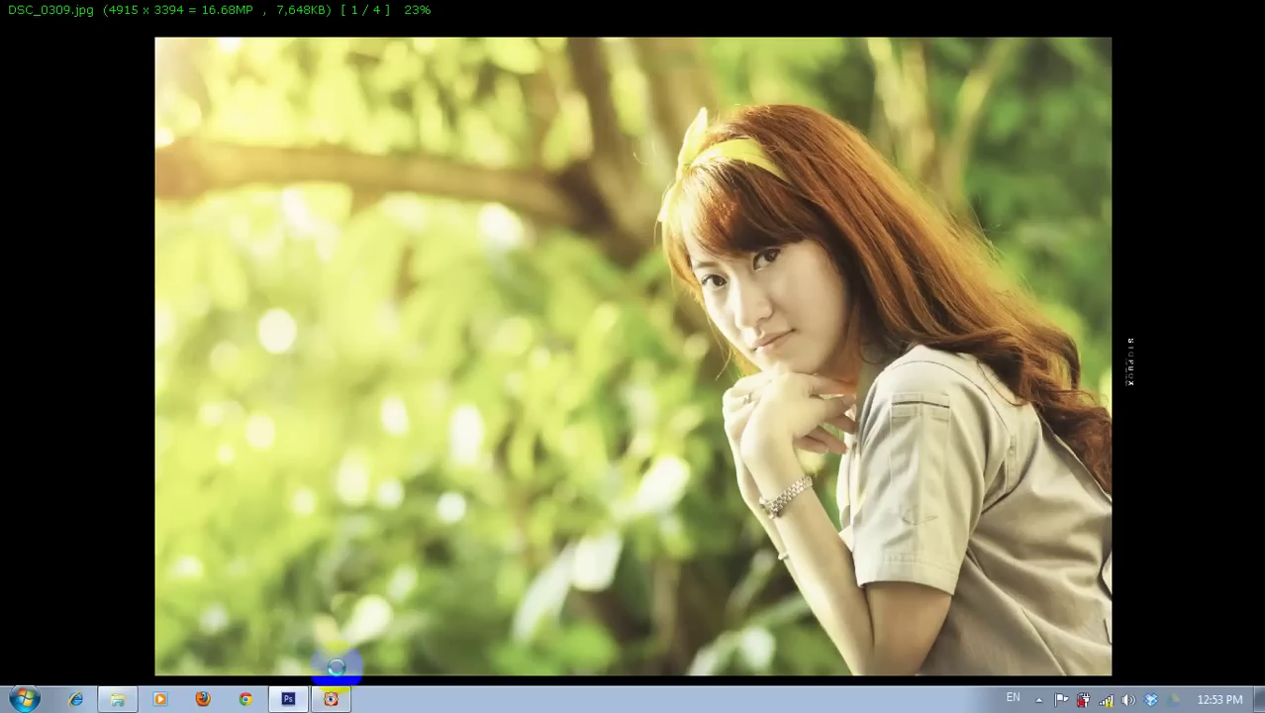
# - Wait for the glow to render, moving the progress window aside, then zoom in on the hair
pyautogui.click(293, 701)
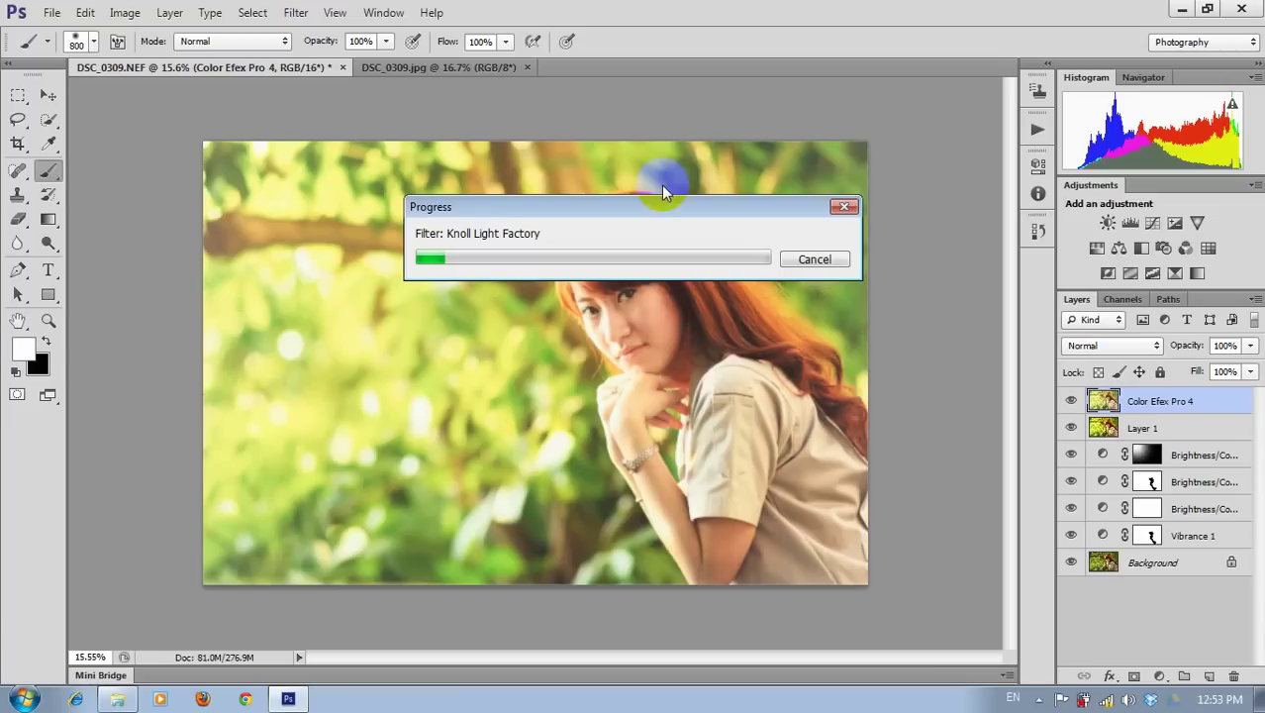
pyautogui.moveTo(661, 188)
pyautogui.mouseDown()
pyautogui.moveTo(1020, 111)
pyautogui.moveTo(945, 94)
pyautogui.mouseUp()
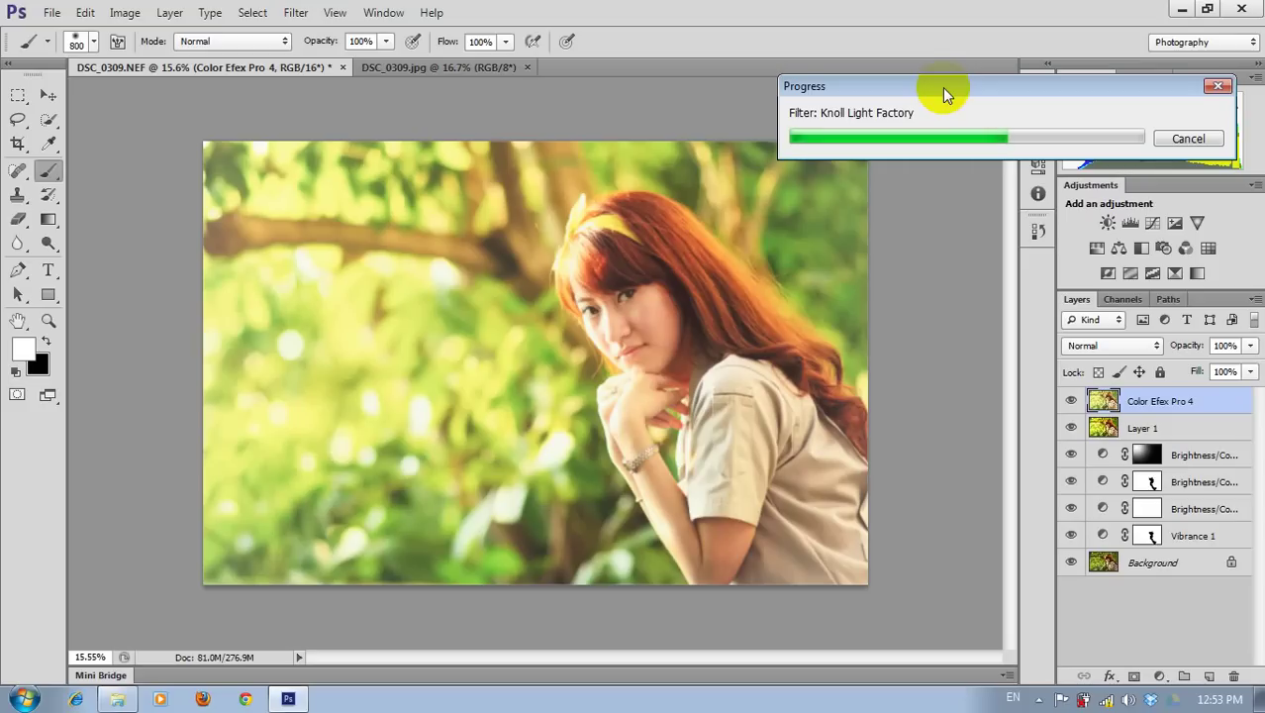
pyautogui.click(870, 95)
pyautogui.moveTo(870, 95); pyautogui.dragTo(691, 64)
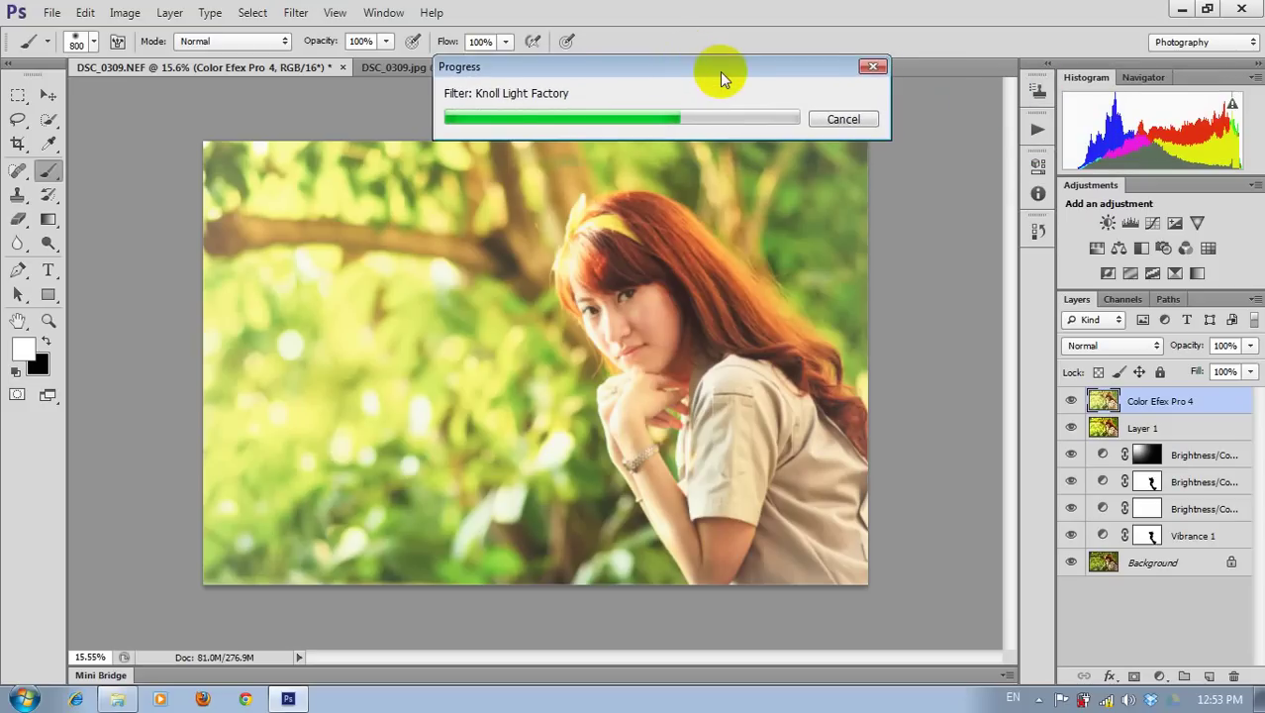
pyautogui.moveTo(719, 72)
pyautogui.mouseDown()
pyautogui.moveTo(654, 51)
pyautogui.moveTo(650, 72)
pyautogui.moveTo(650, 56)
pyautogui.mouseUp()
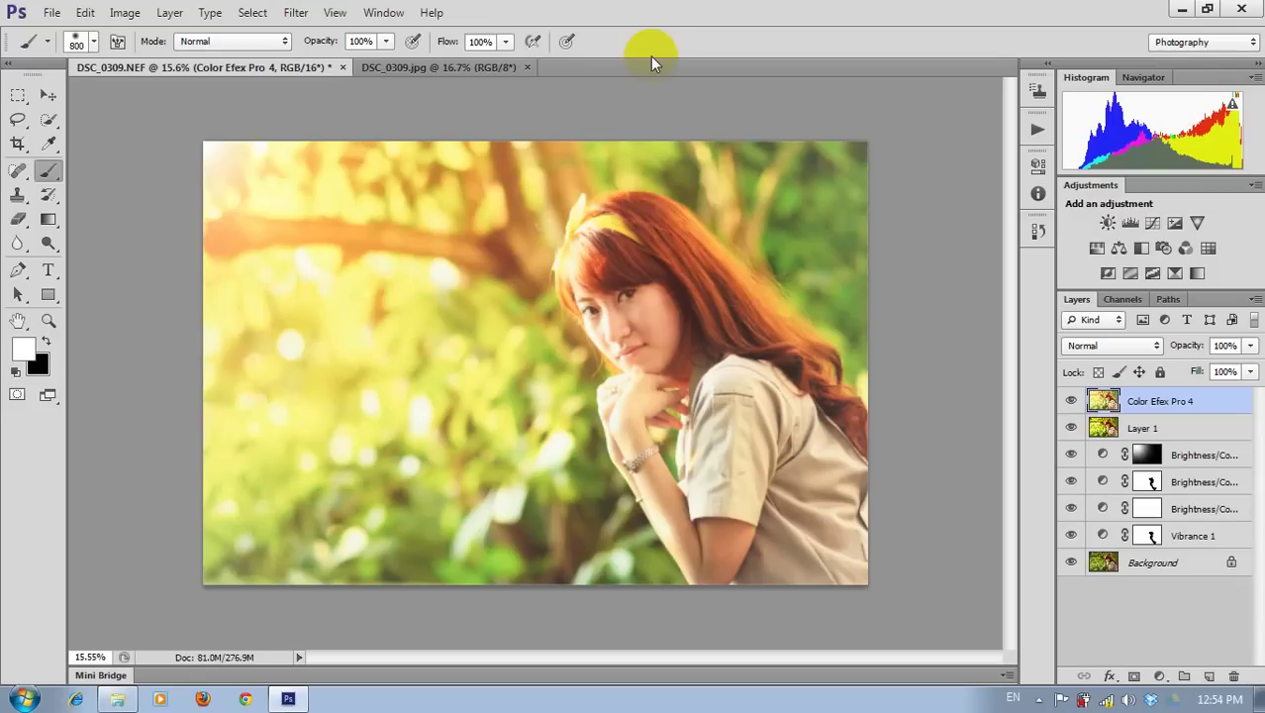
pyautogui.moveTo(616, 192)
pyautogui.mouseDown()
pyautogui.moveTo(733, 270)
pyautogui.moveTo(782, 267)
pyautogui.moveTo(700, 337)
pyautogui.mouseUp()
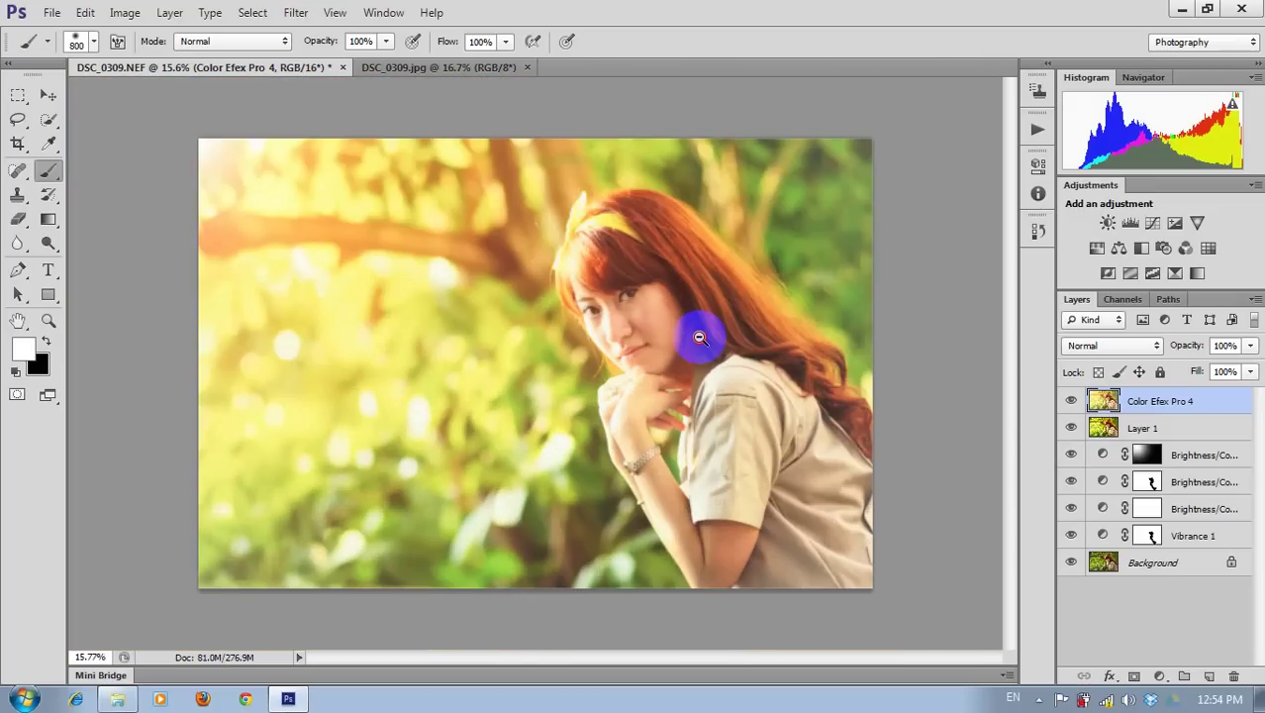
# - Flatten the image and add a reversed radial Gradient Fill layer scaled to 189%
pyautogui.click(1199, 217)
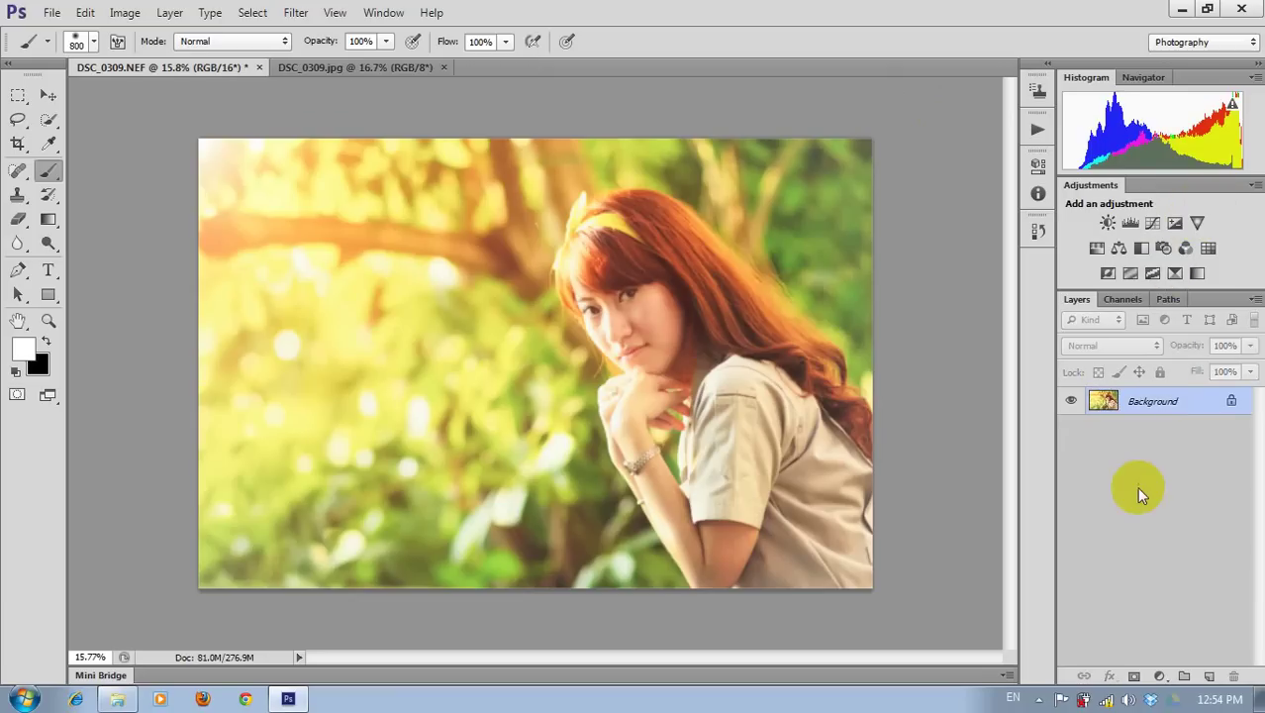
pyautogui.click(1159, 676)
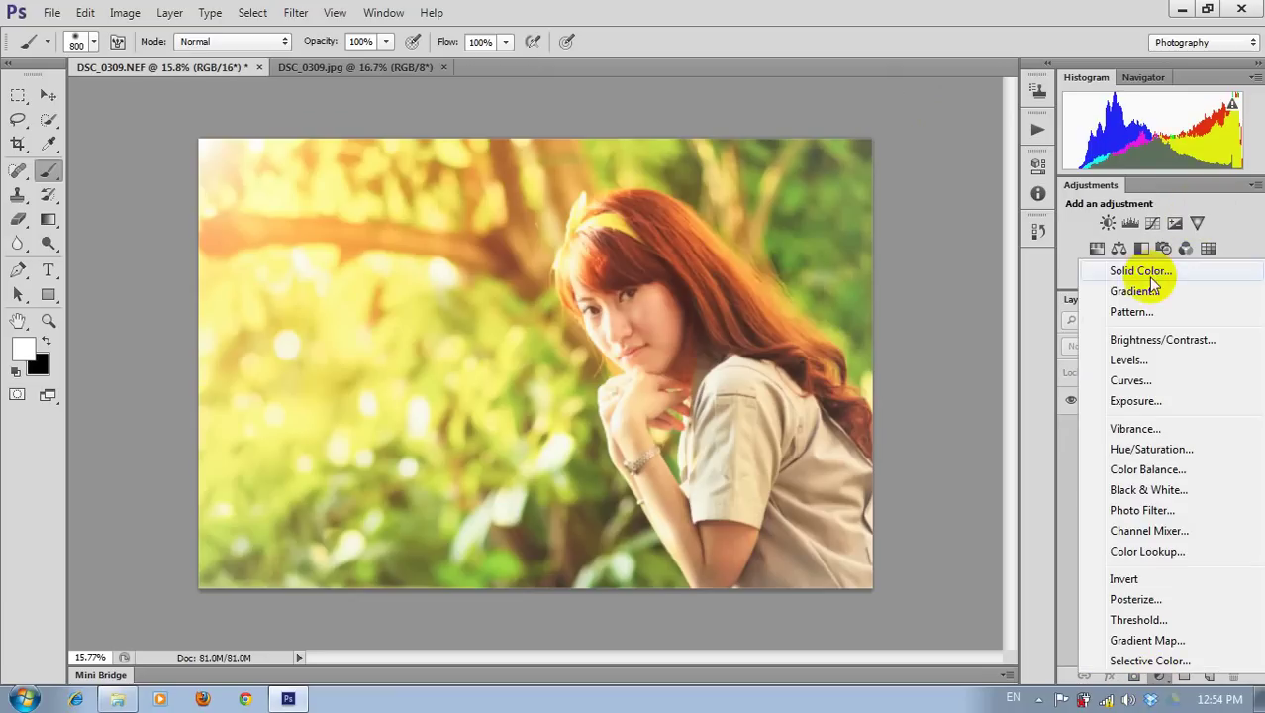
pyautogui.click(1134, 291)
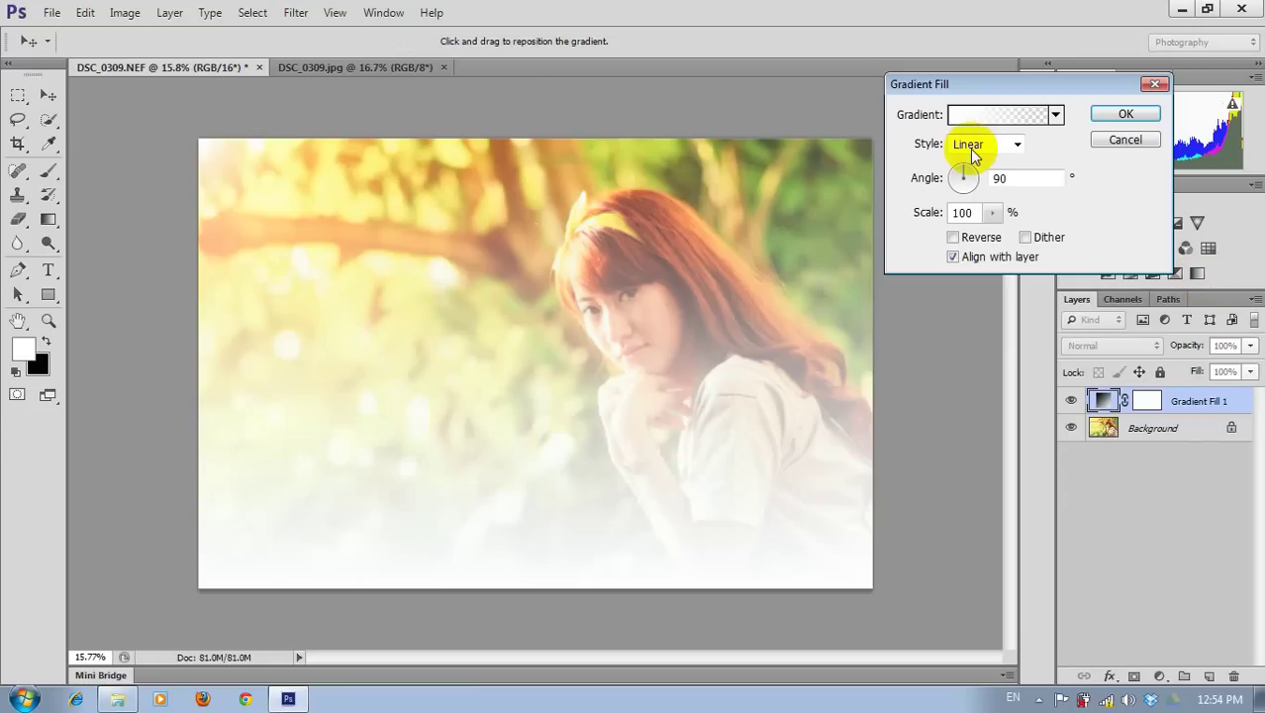
pyautogui.click(1017, 145)
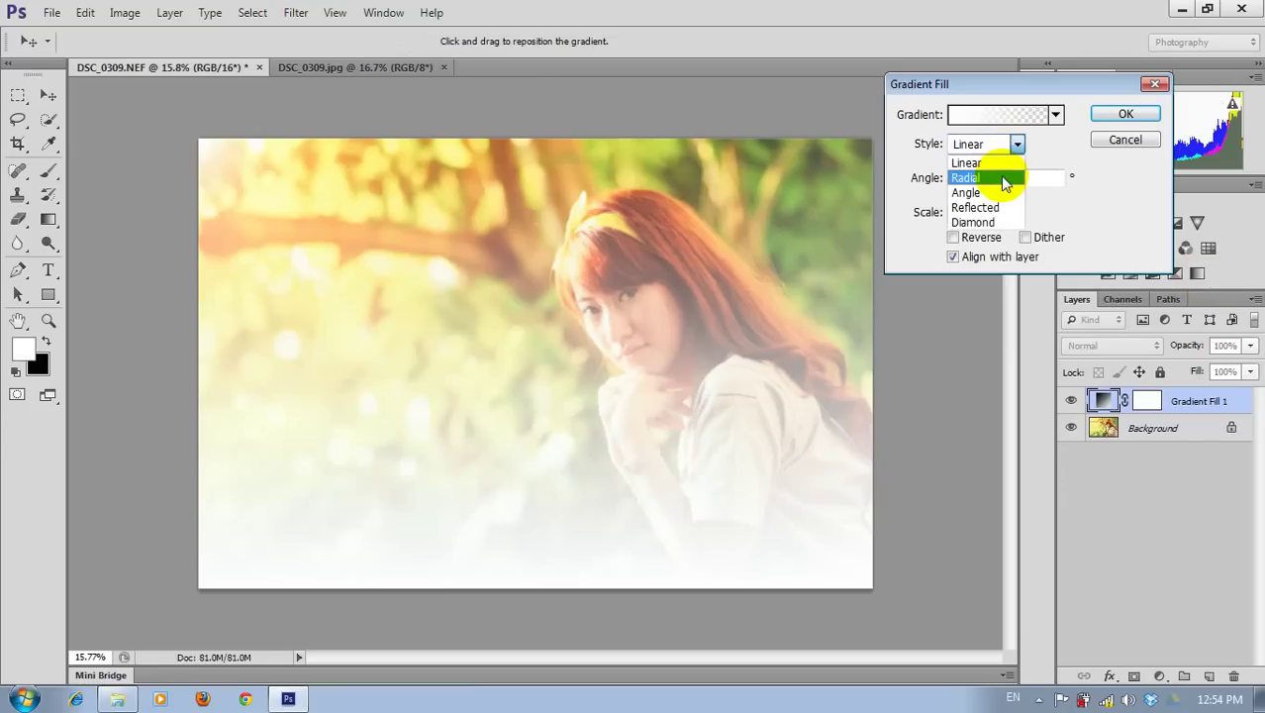
pyautogui.click(990, 178)
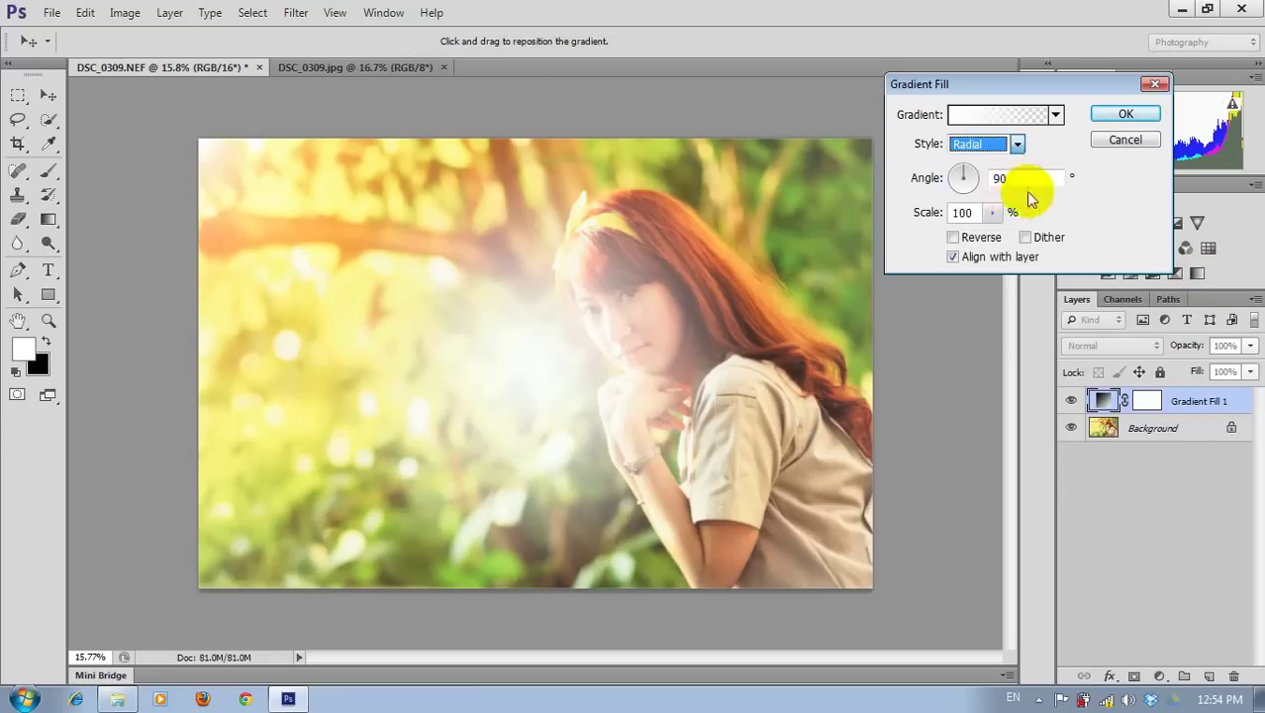
pyautogui.click(981, 238)
pyautogui.click(952, 238)
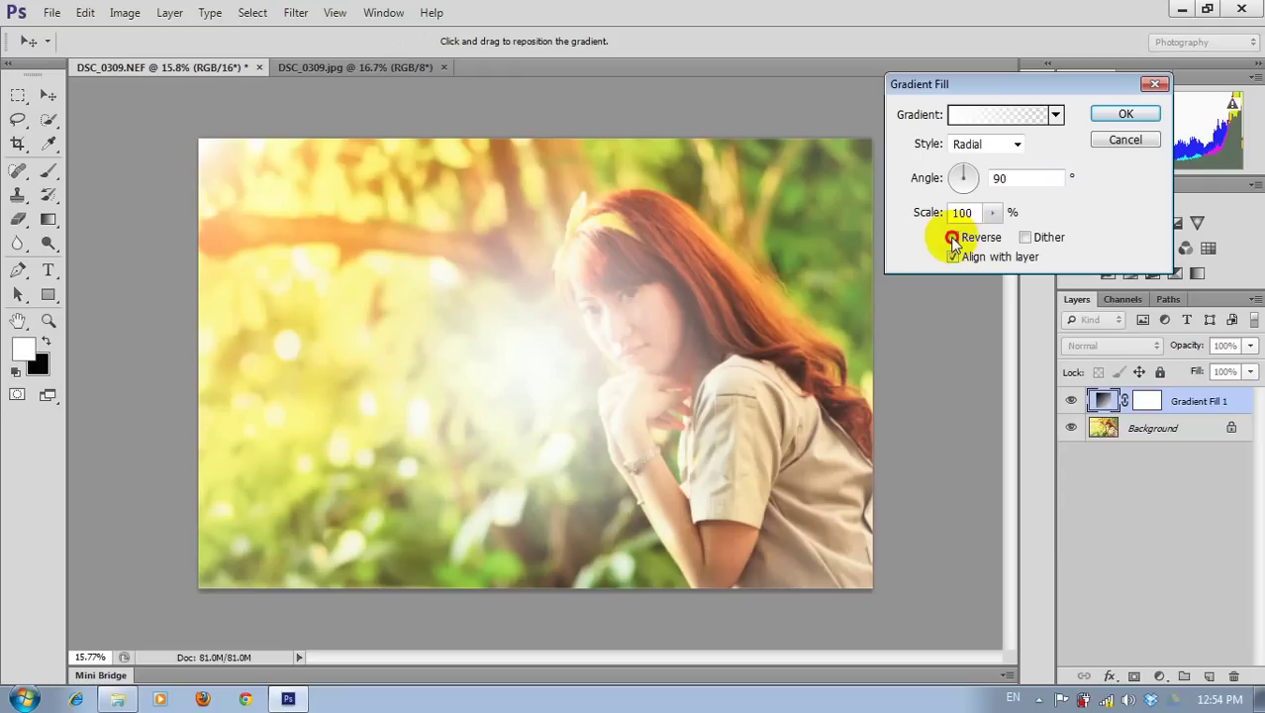
pyautogui.click(953, 238)
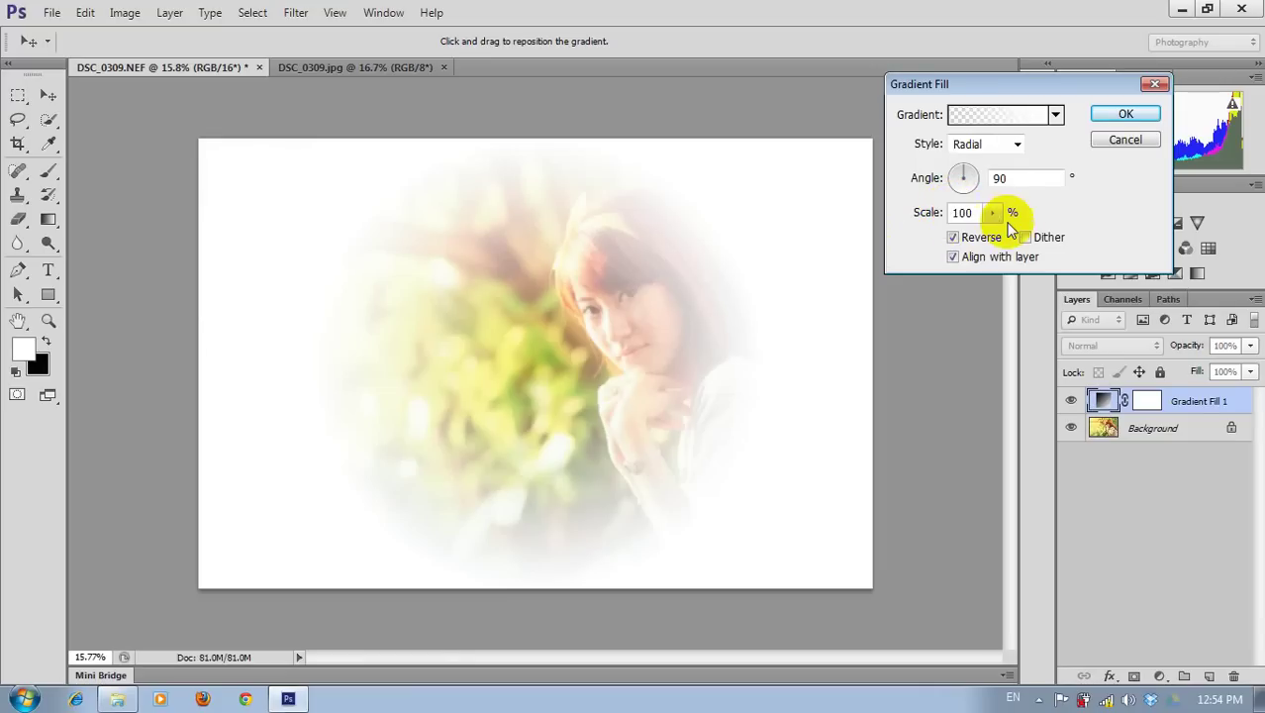
pyautogui.moveTo(991, 212); pyautogui.dragTo(1007, 238)
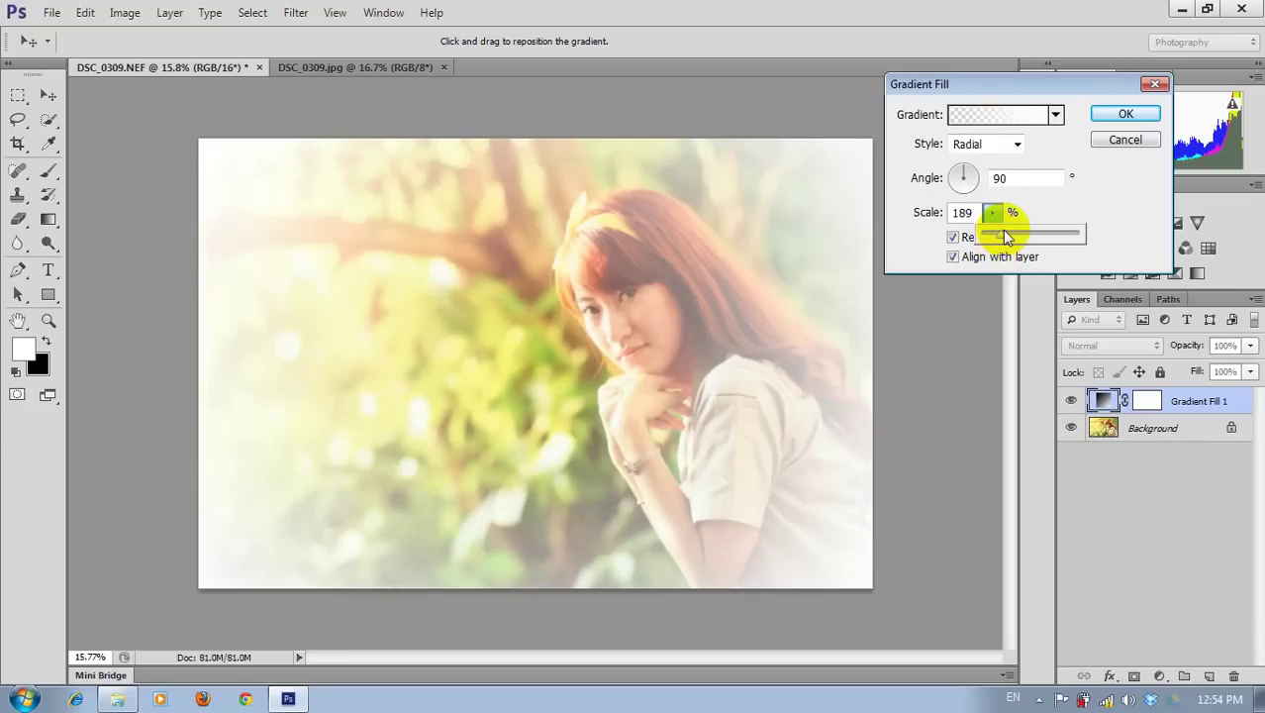
# - Confirm the gradient fill, then set Gradient Fill 1 to Overlay blending at 20% opacity
pyautogui.click(1125, 112)
pyautogui.press('b')
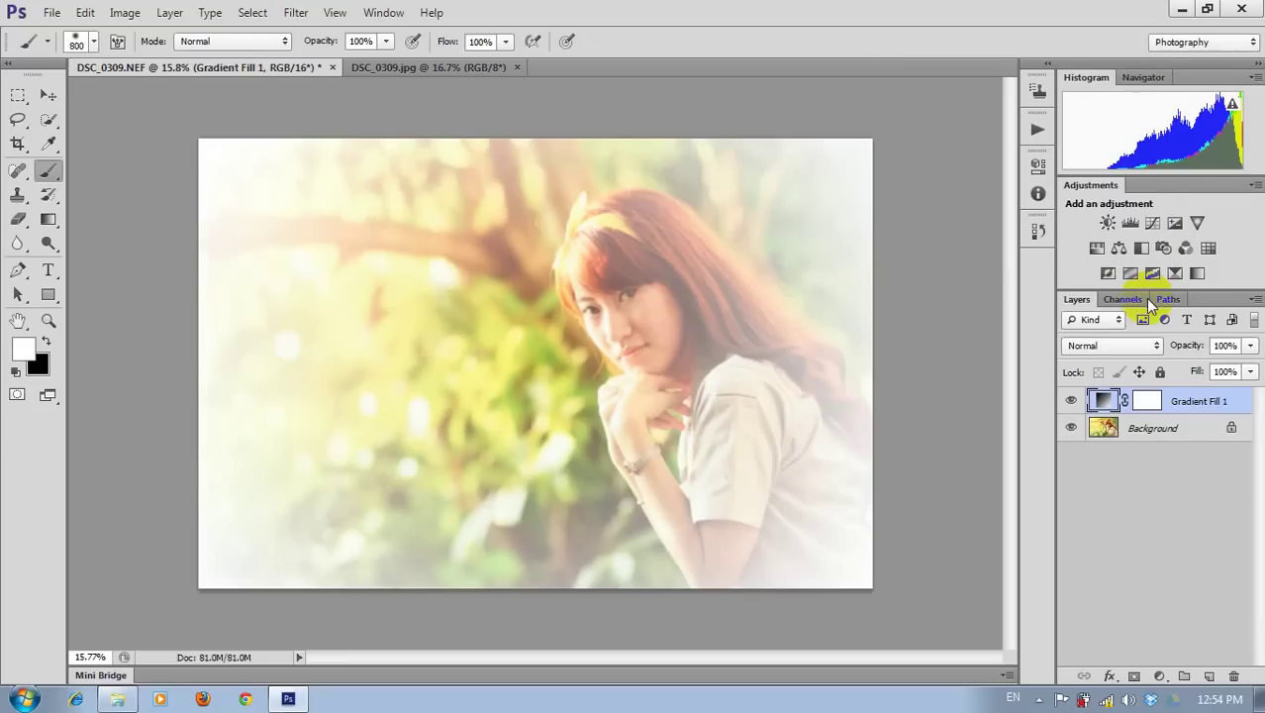
pyautogui.click(1117, 345)
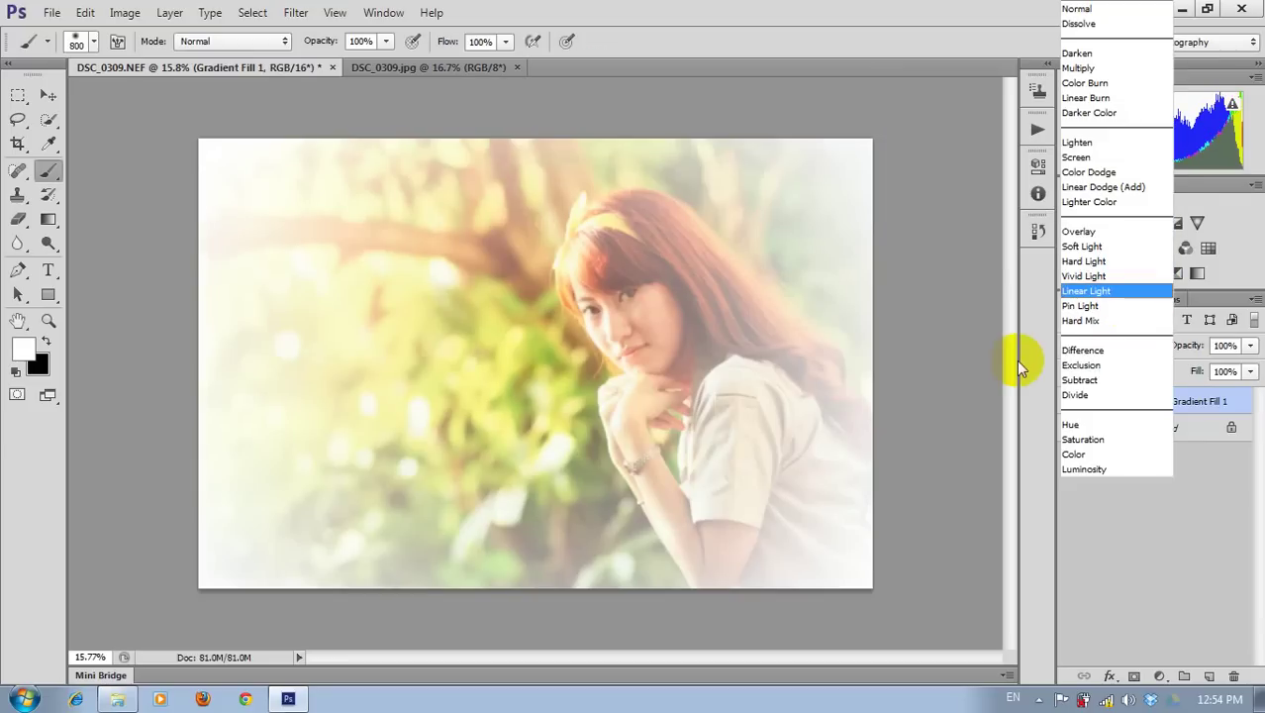
pyautogui.click(1016, 359)
pyautogui.click(1110, 344)
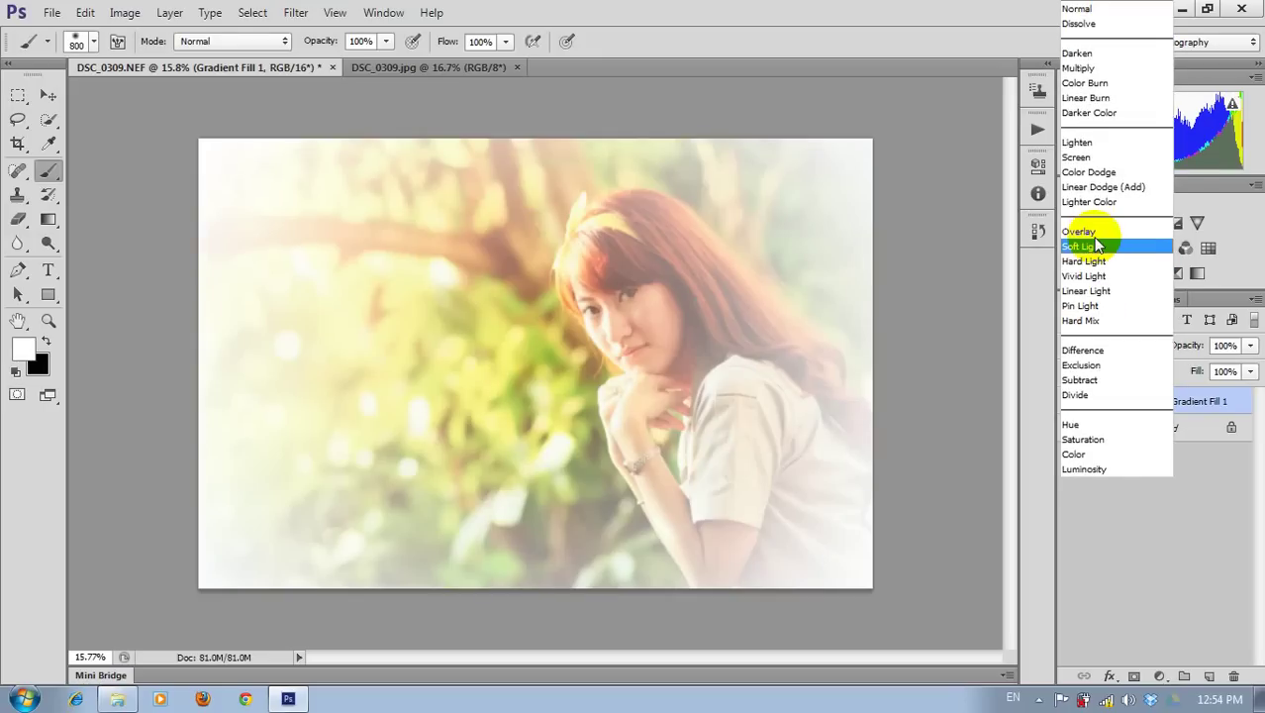
pyautogui.click(1089, 232)
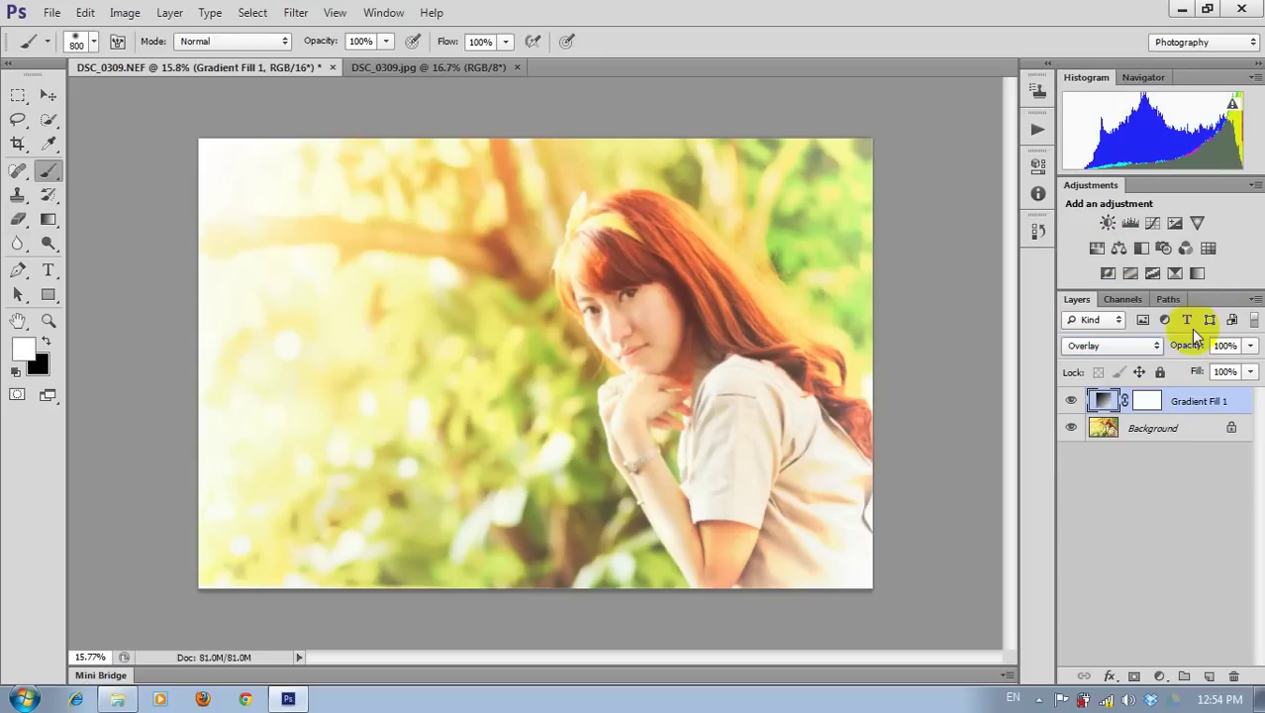
pyautogui.moveTo(1249, 353); pyautogui.dragTo(1187, 384)
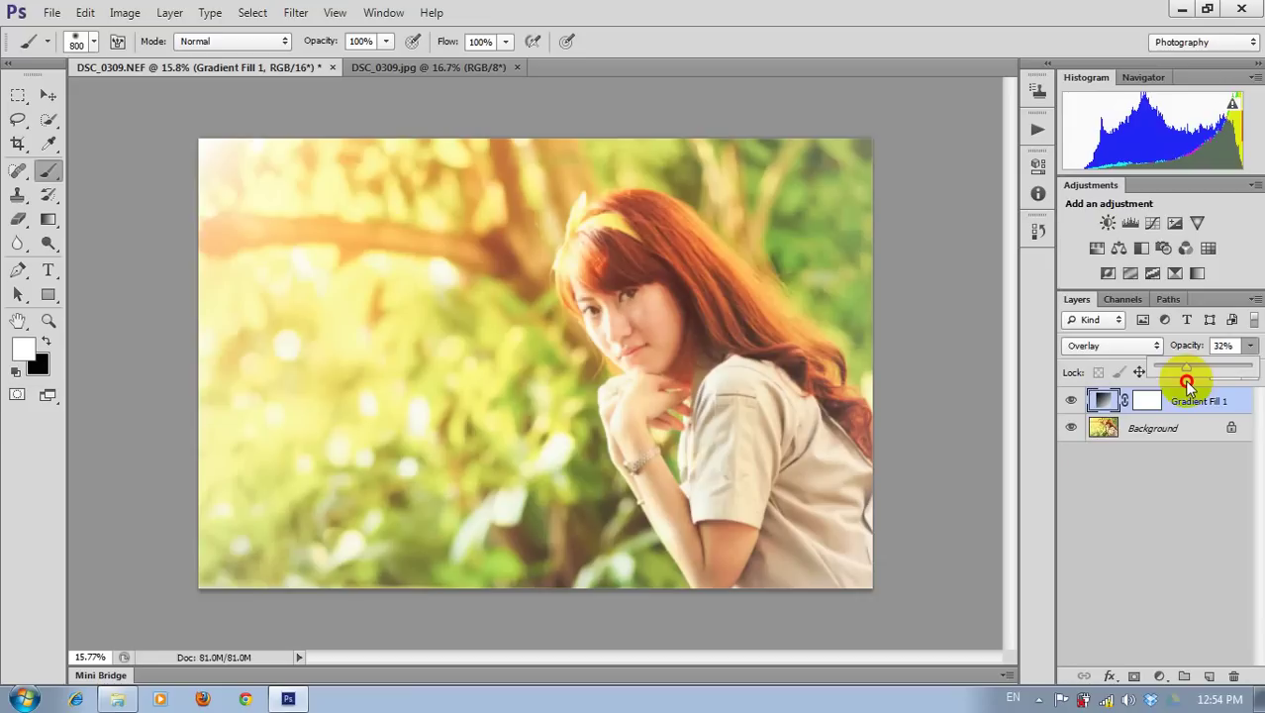
pyautogui.moveTo(1187, 384); pyautogui.dragTo(1173, 384)
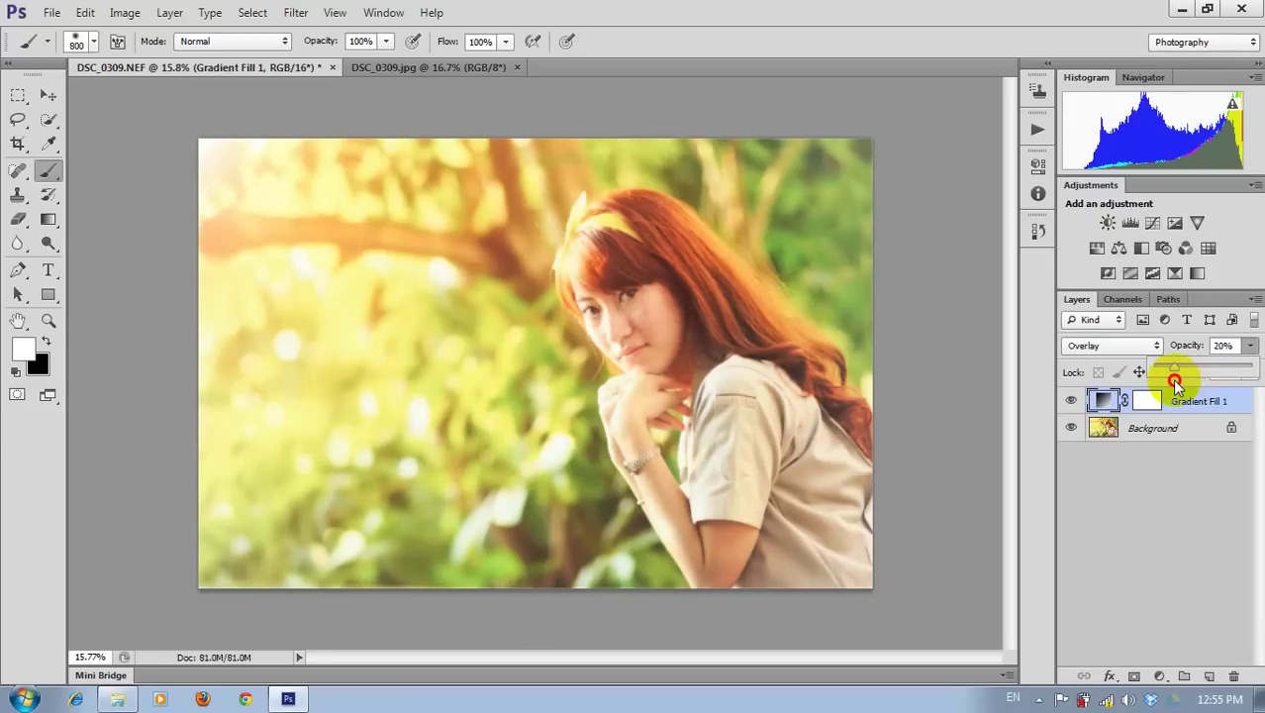
pyautogui.click(1106, 507)
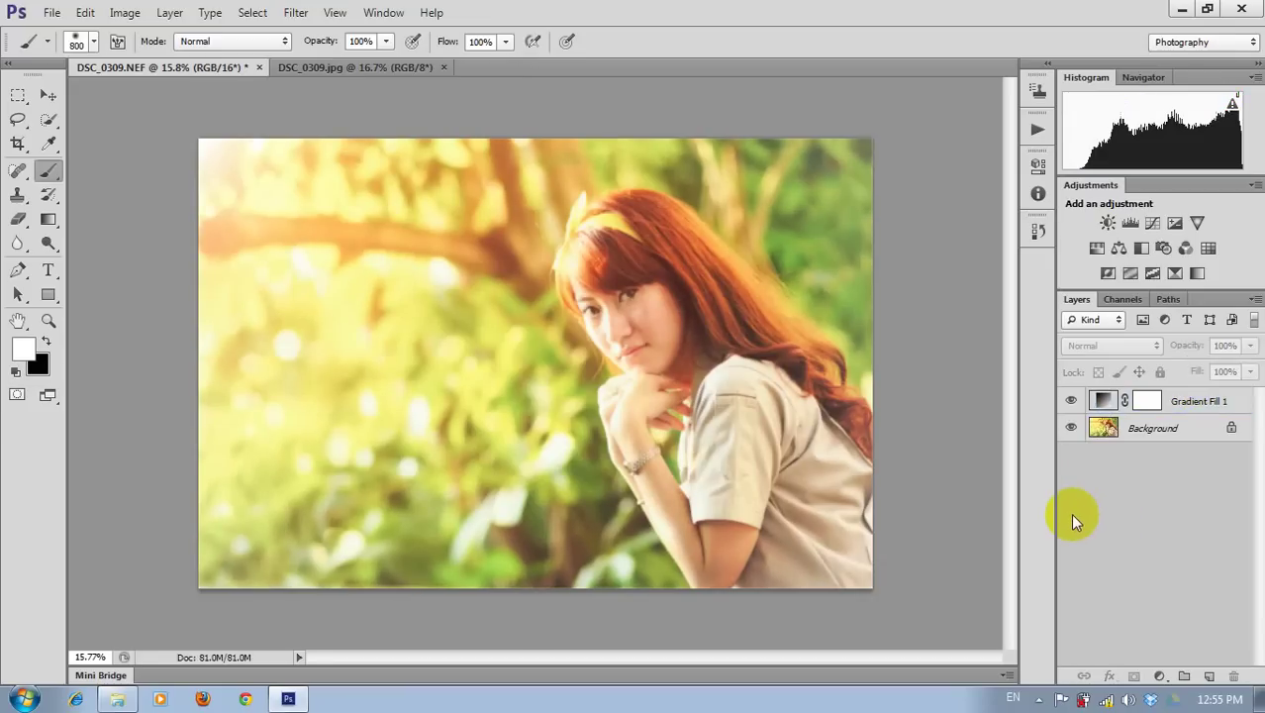
# - Change Gradient Fill 1 to a Foreground to Transparent gradient with a black left stop
pyautogui.doubleClick(1102, 401)
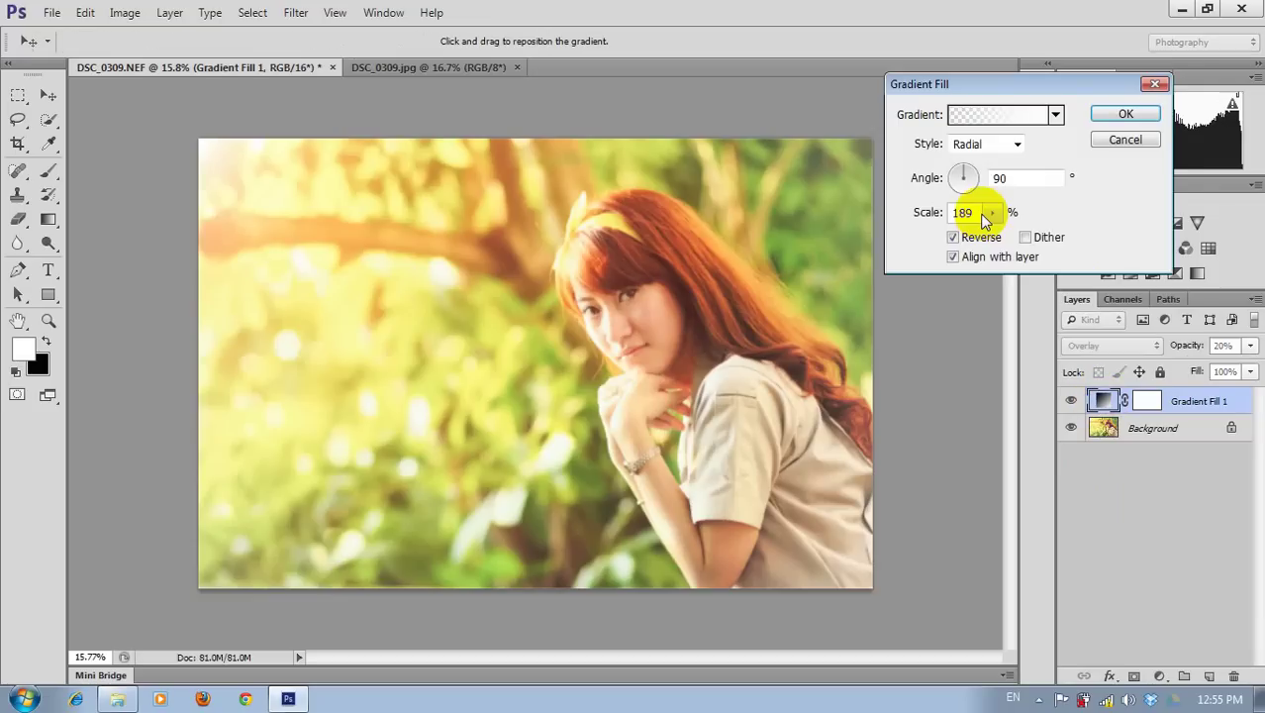
pyautogui.click(998, 117)
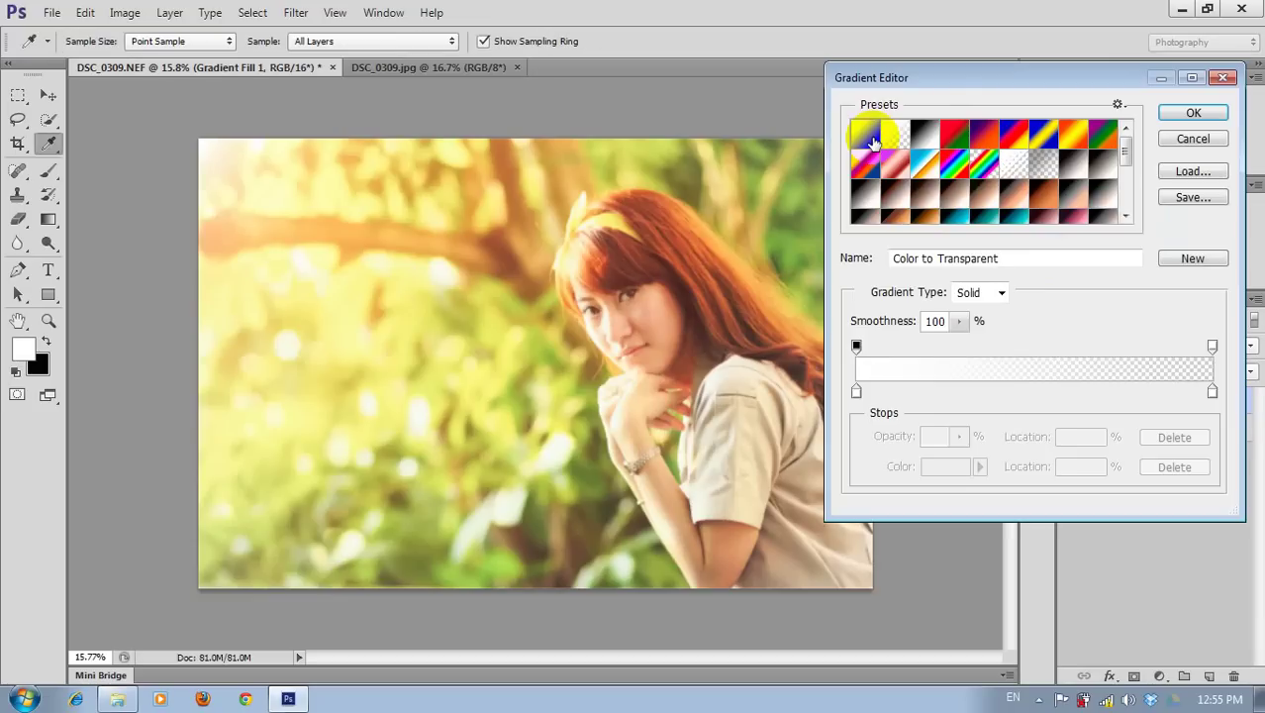
pyautogui.click(894, 138)
pyautogui.click(857, 391)
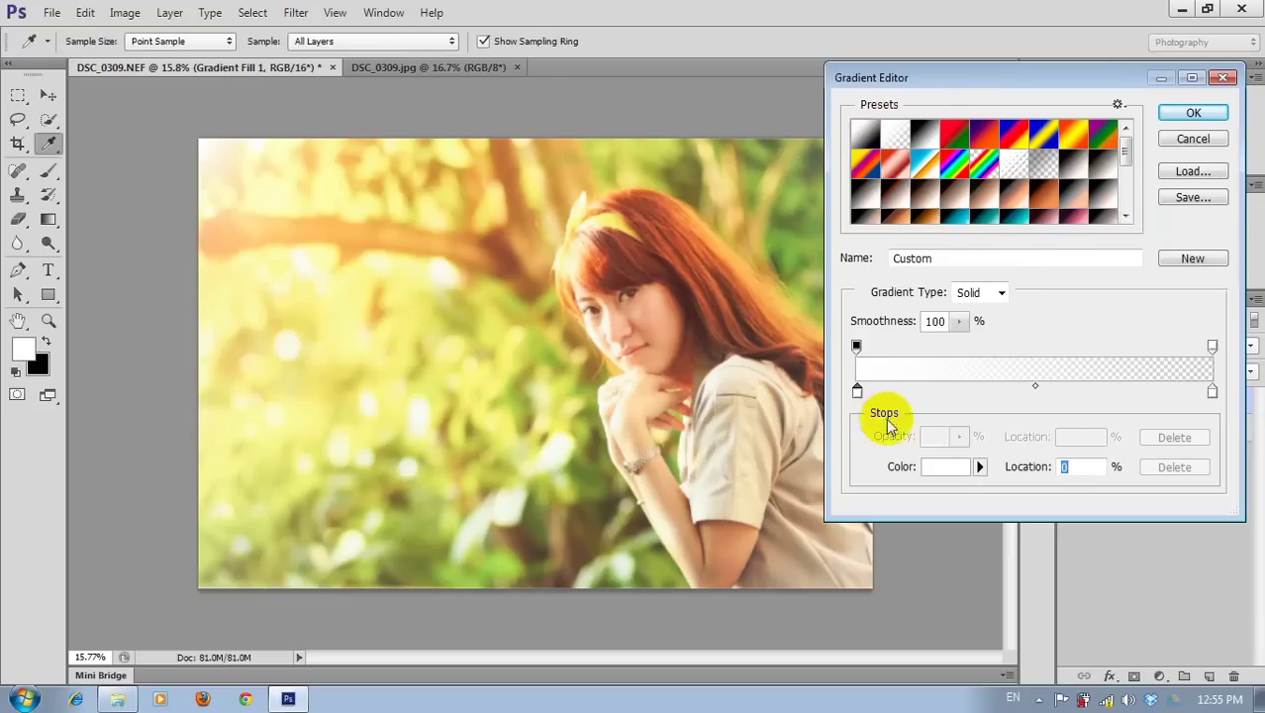
pyautogui.click(945, 466)
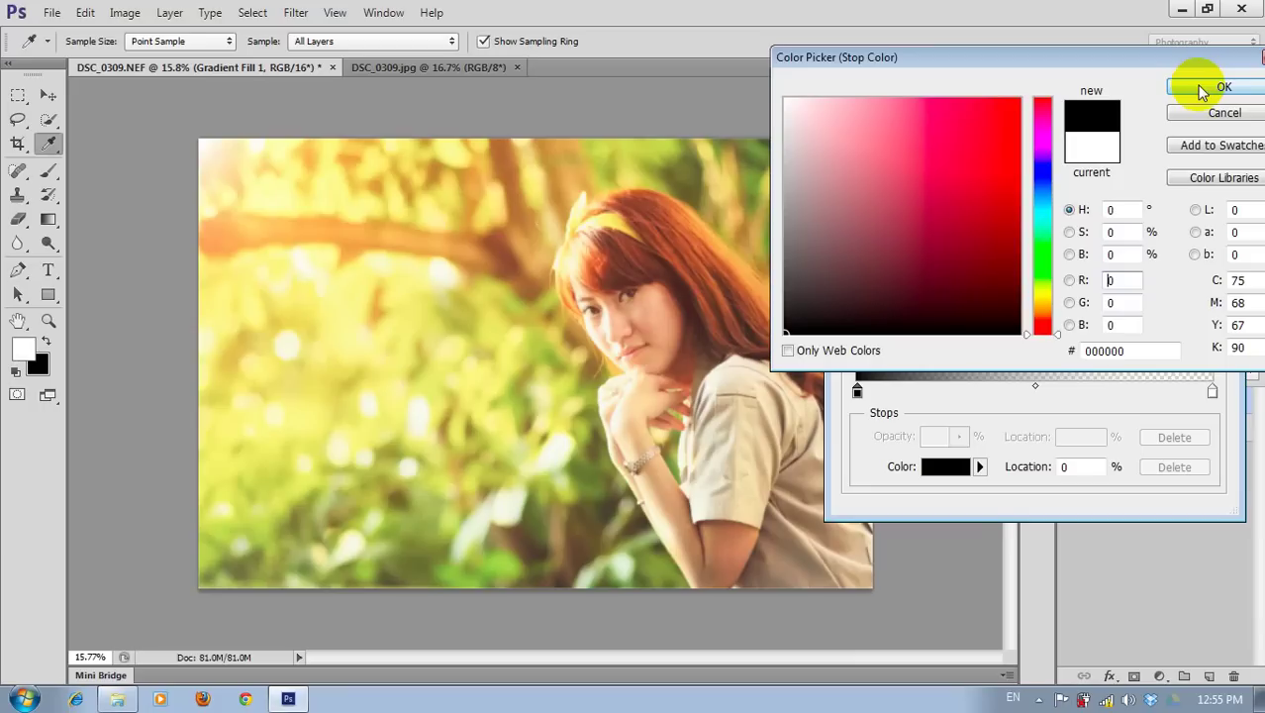
pyautogui.click(1199, 90)
pyautogui.click(1192, 114)
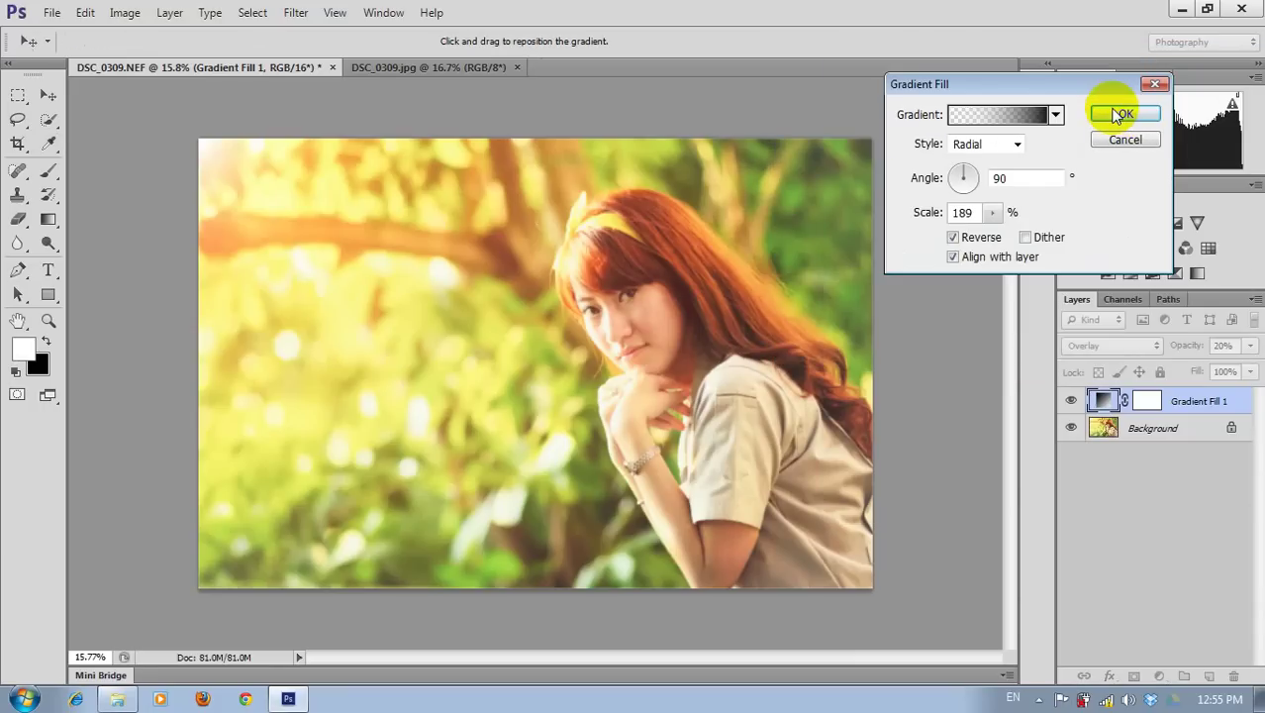
pyautogui.click(1117, 114)
# - Switch to the Brush tool and zoom in slightly on the photo
pyautogui.press('b')
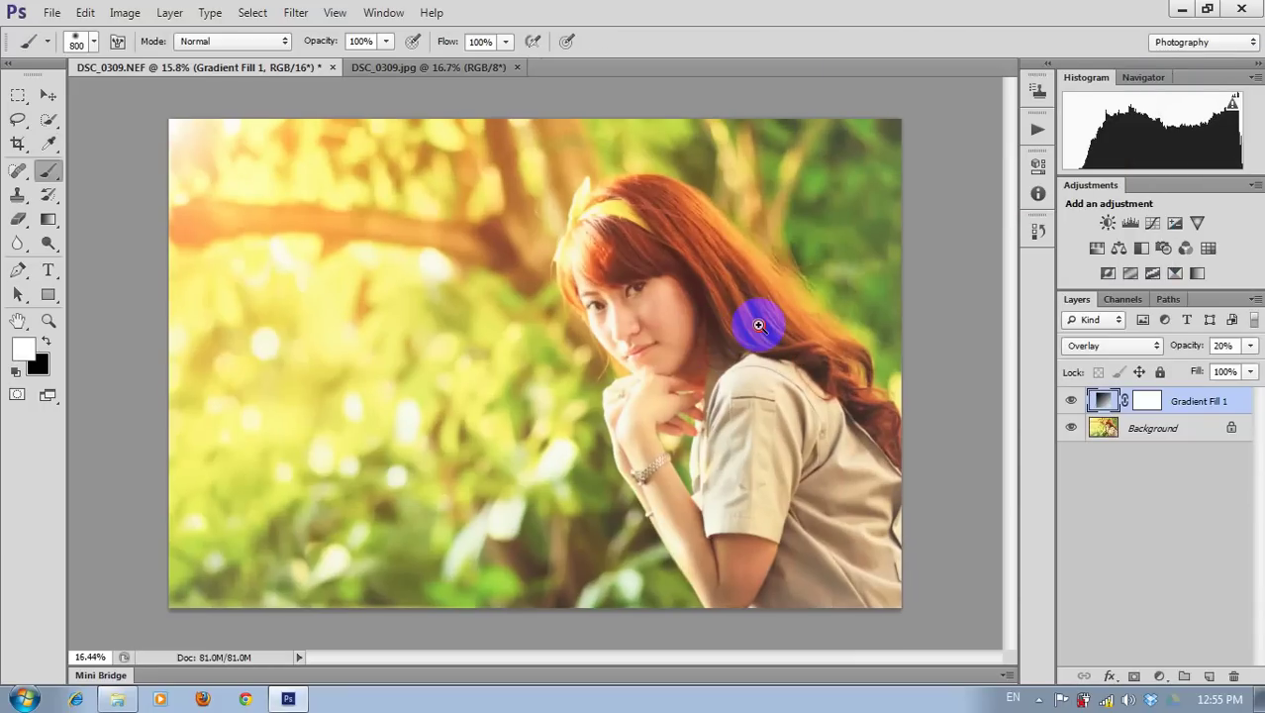
pyautogui.moveTo(759, 324)
pyautogui.mouseDown()
pyautogui.moveTo(744, 337)
pyautogui.moveTo(864, 211)
pyautogui.mouseUp()
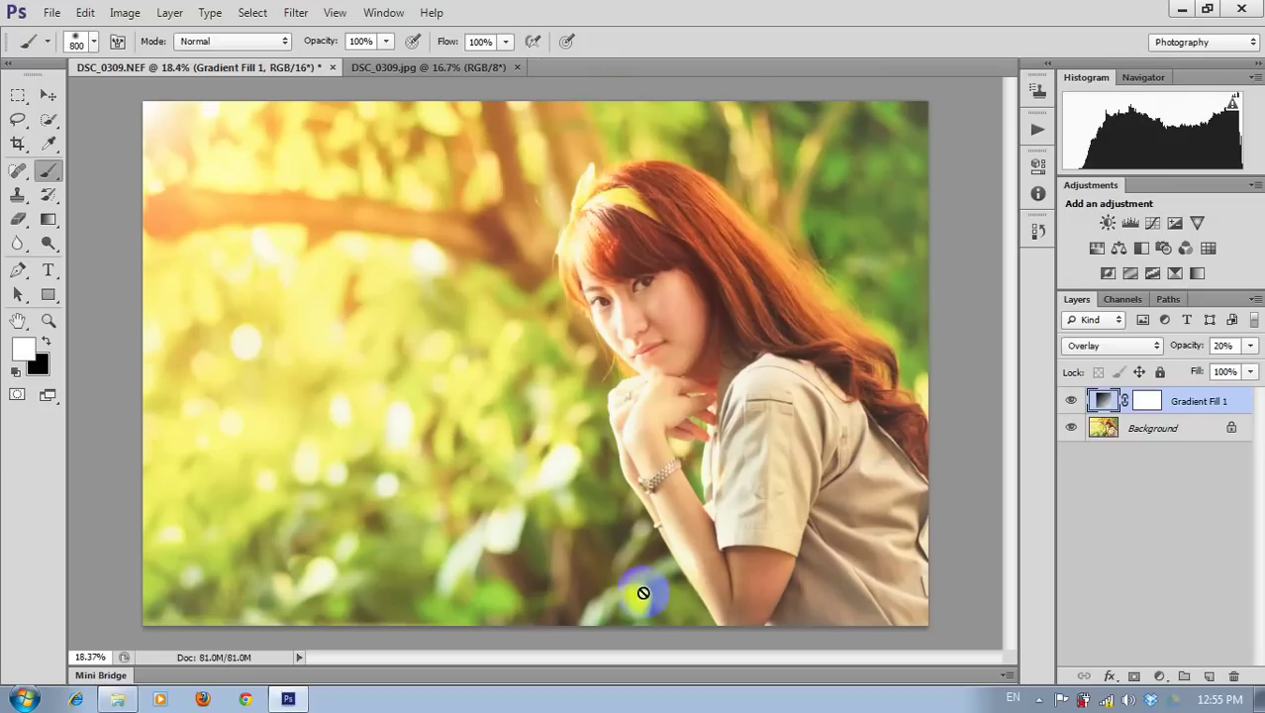
pyautogui.moveTo(643, 591); pyautogui.dragTo(542, 587)
pyautogui.click(670, 443)
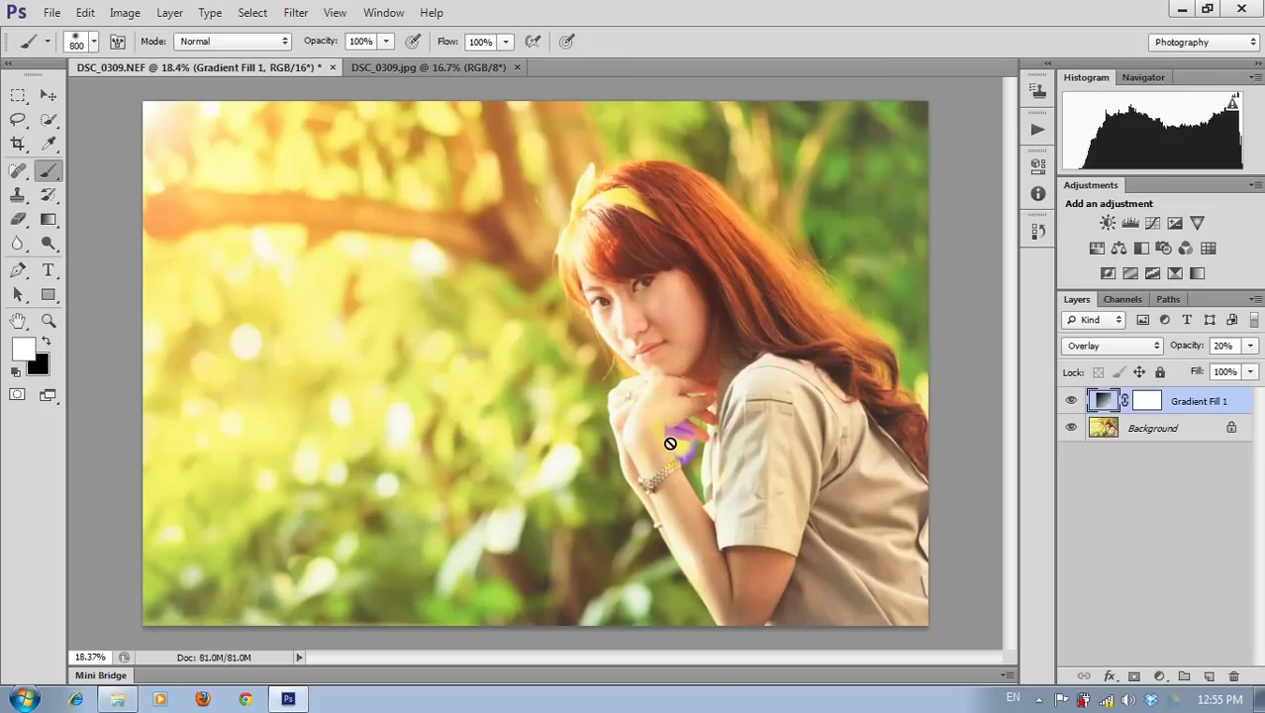